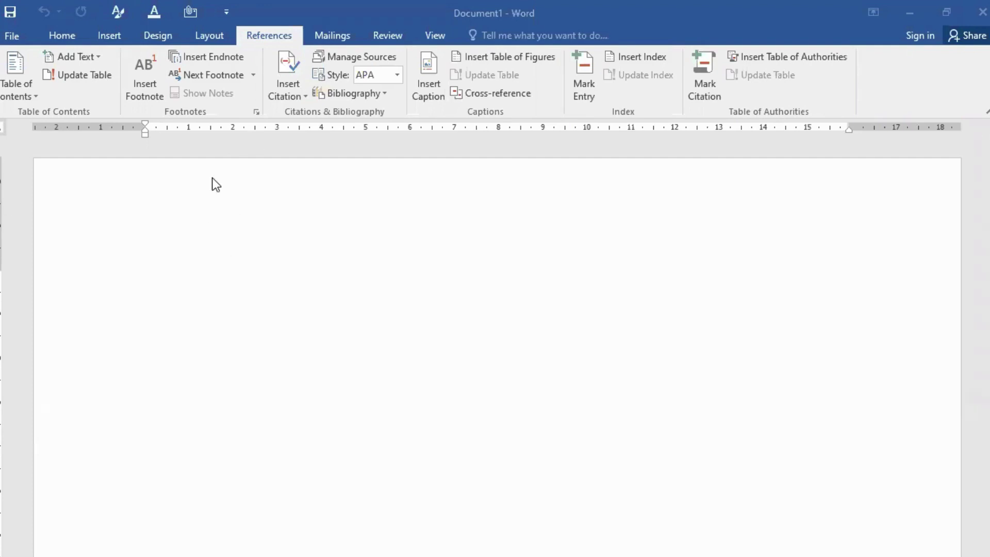
Step: Place the insertion point in the blank document and insert a page break for a new page
click(178, 215)
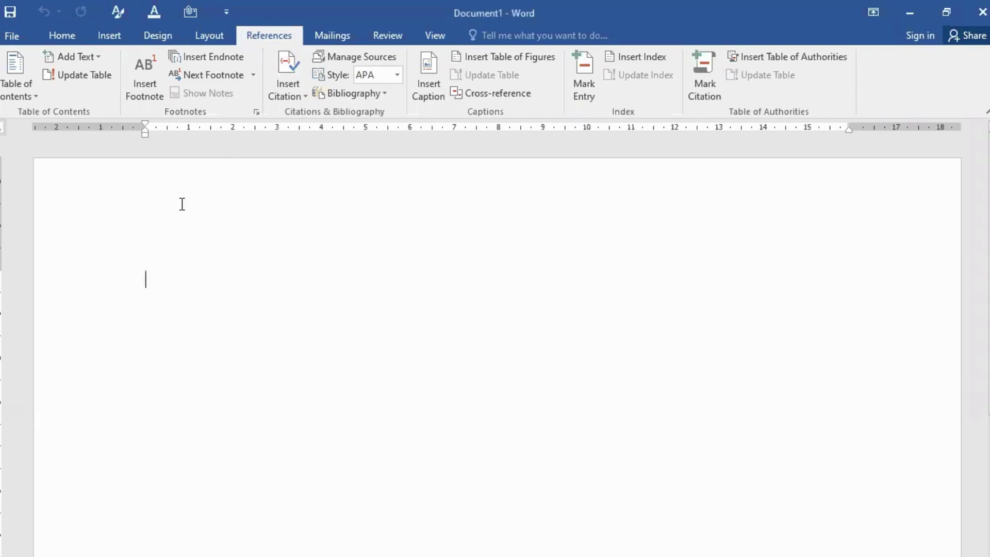
double_click(251, 240)
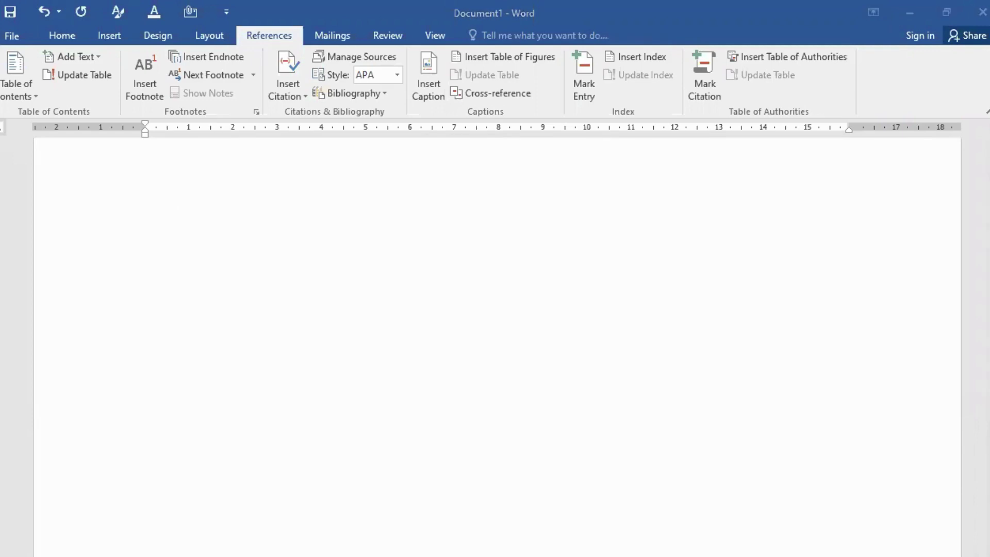
scroll(497, 346, down, 5)
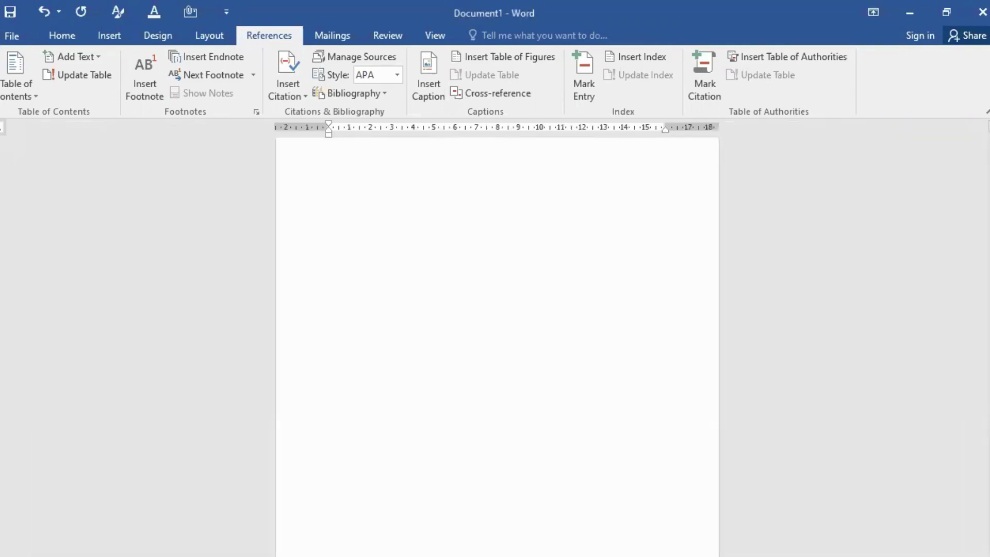
scroll(497, 345, up, 2)
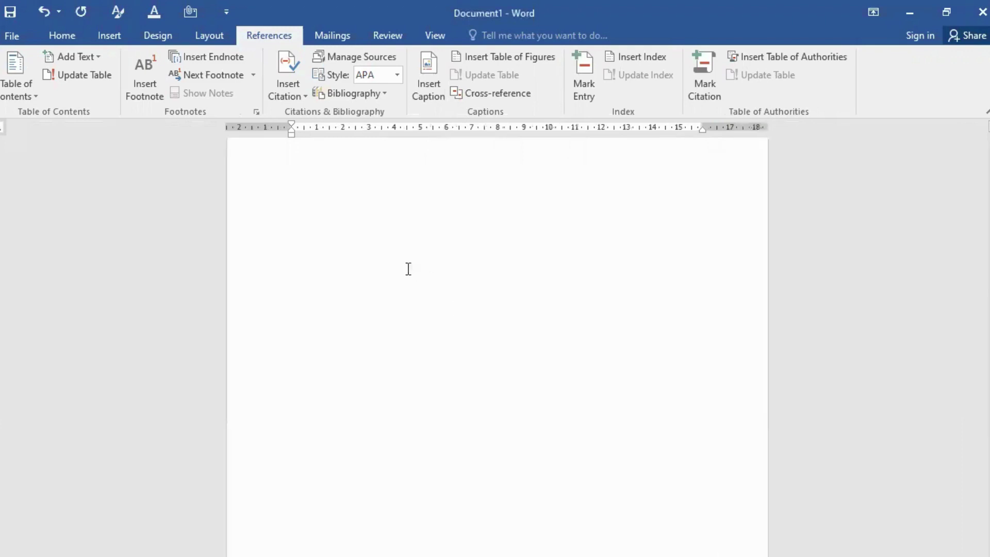
scroll(539, 330, down, 10)
scroll(979, 215, down, 2)
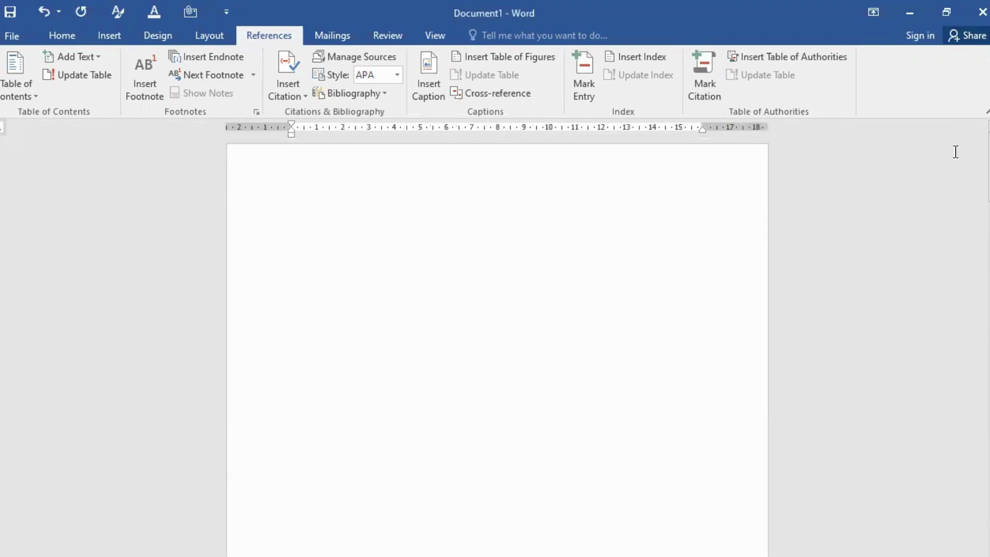
double_click(423, 220)
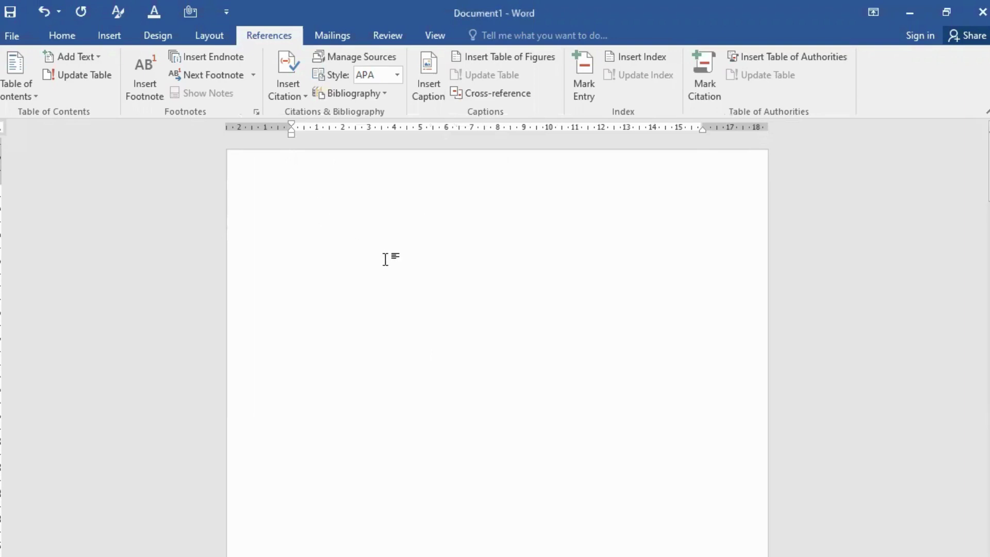
key(ctrl+Return)
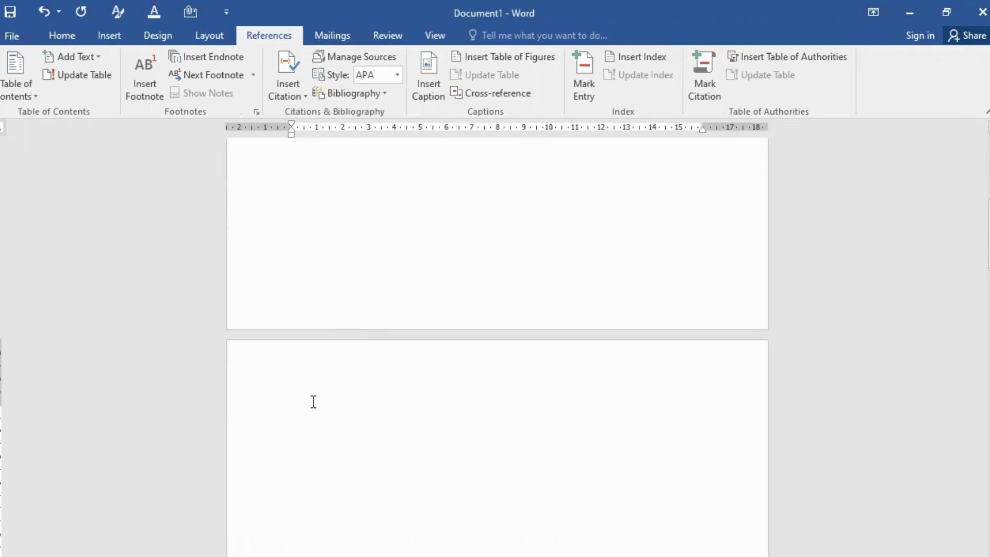
Step: Type 'Chapter 1' and 'Ms word', then generate five sample paragraphs with =rand()
text(chapter 1)
key(Return)
text(ms word)
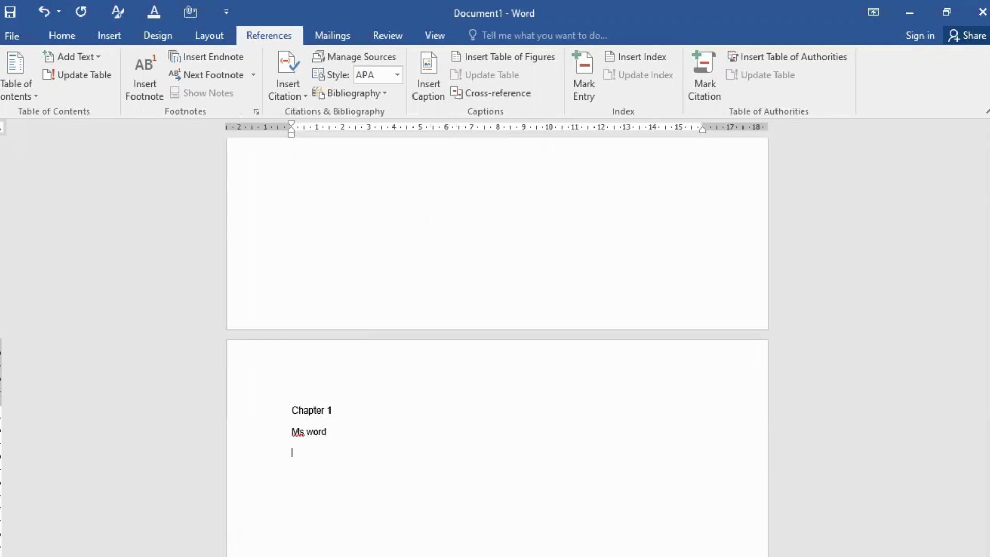
text(=rand())
key(BackSpace)
key(BackSpace)
key(BackSpace)
text(d())
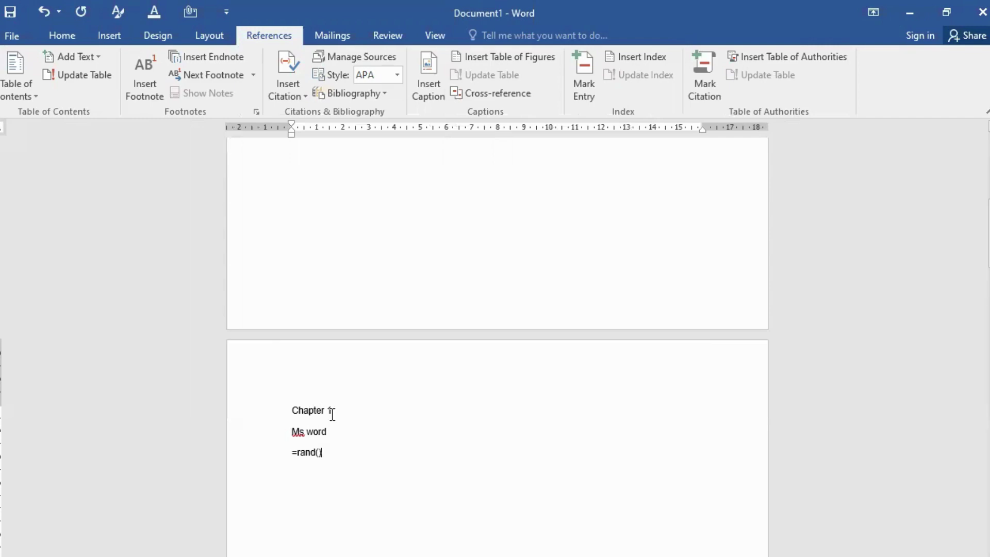
key(Return)
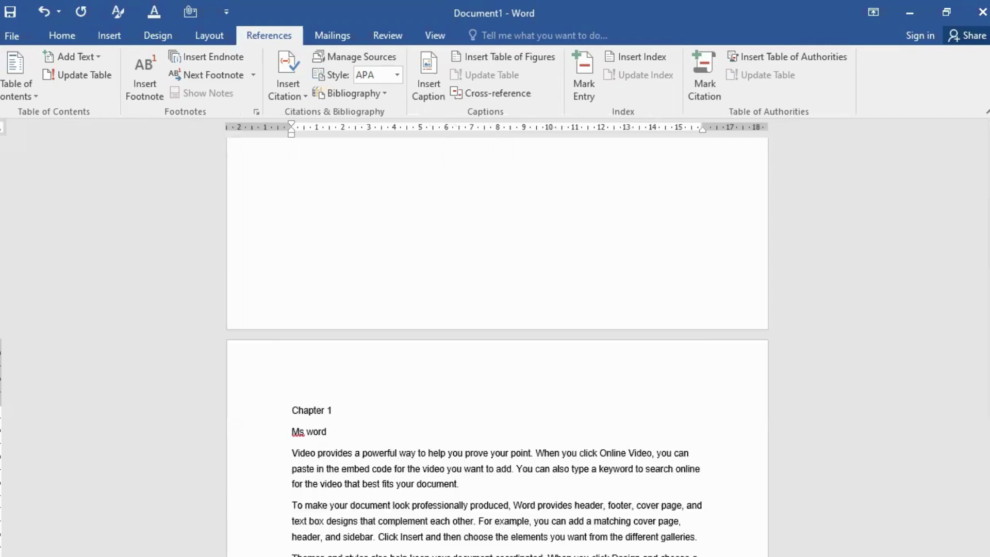
scroll(390, 452, down, 2)
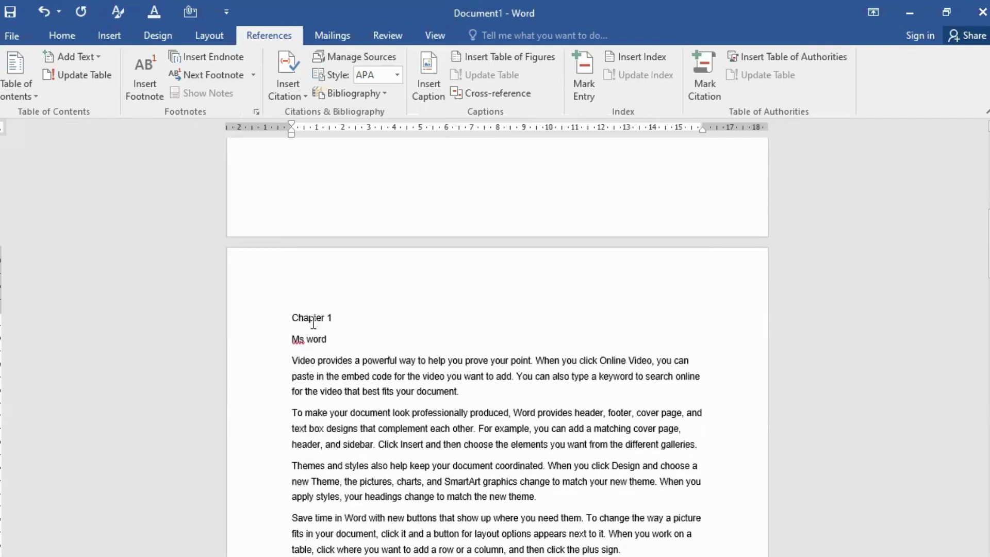
scroll(318, 369, down, 2)
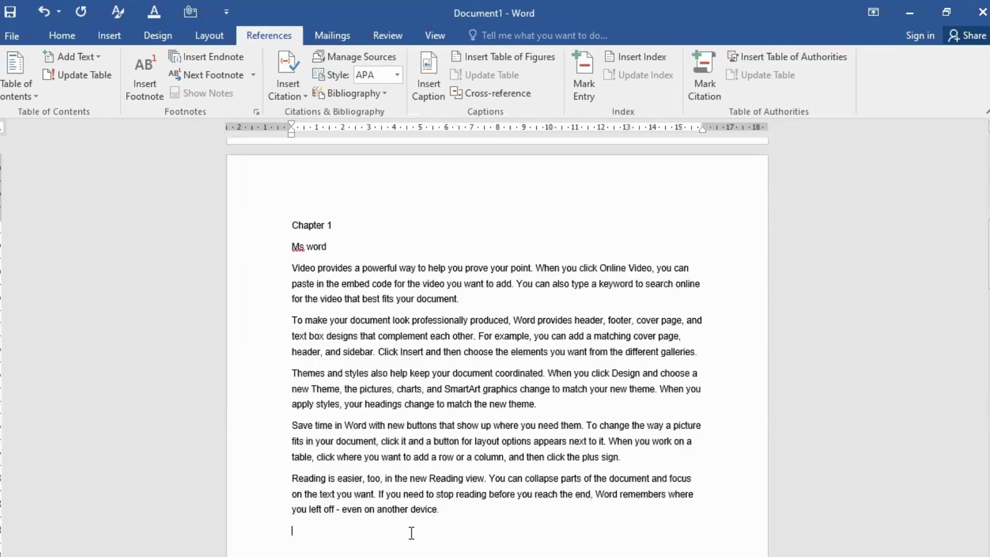
scroll(387, 533, down, 10)
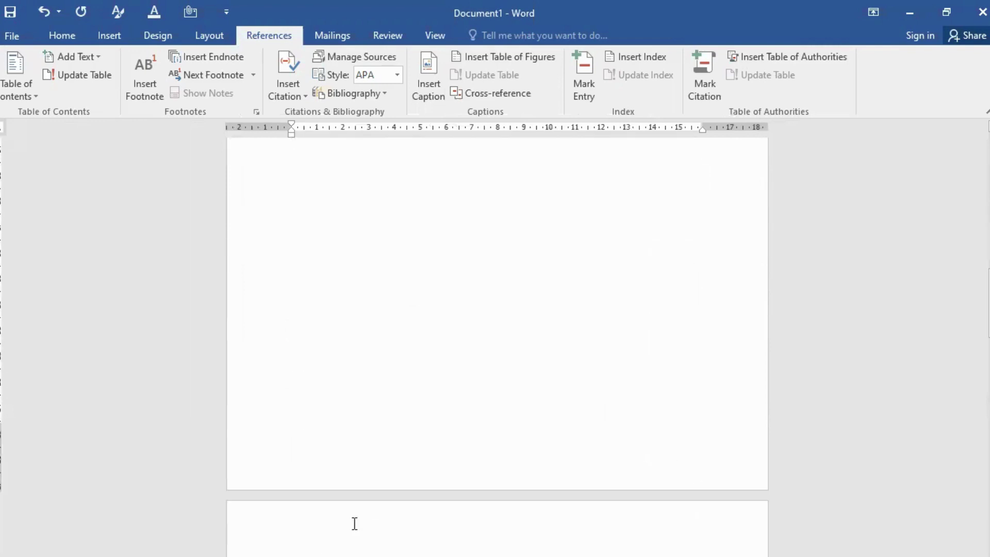
Step: Type 'Chapter 2' and 'Ms excel' with =rand() sample paragraphs, then add a page break
click(300, 384)
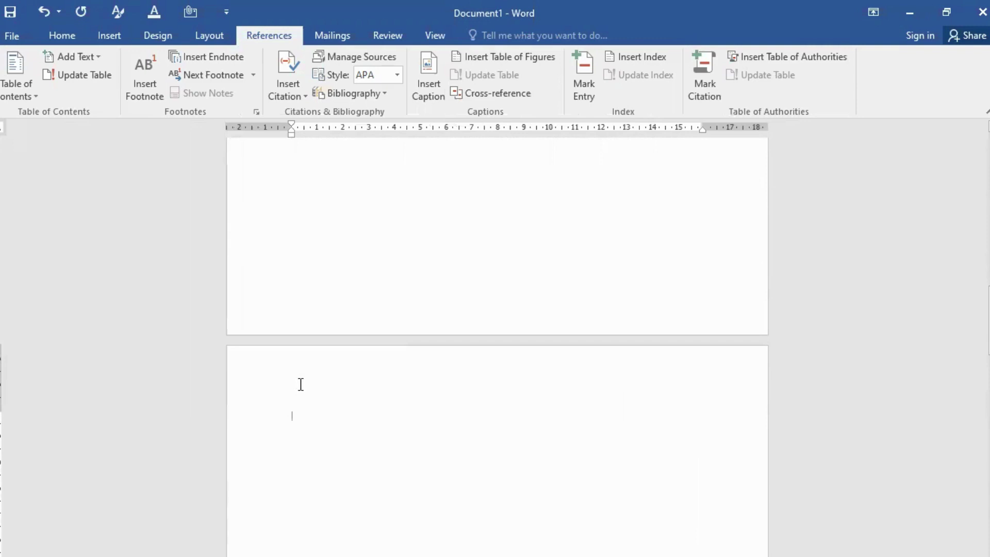
text(Chapter 2)
key(Return)
text(Ms excel)
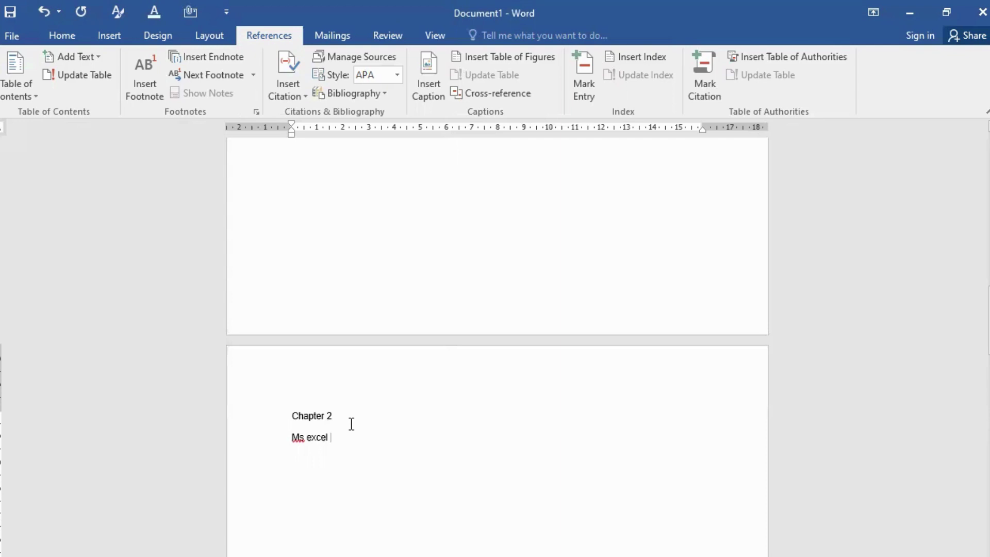
key(Return)
text(=rand)
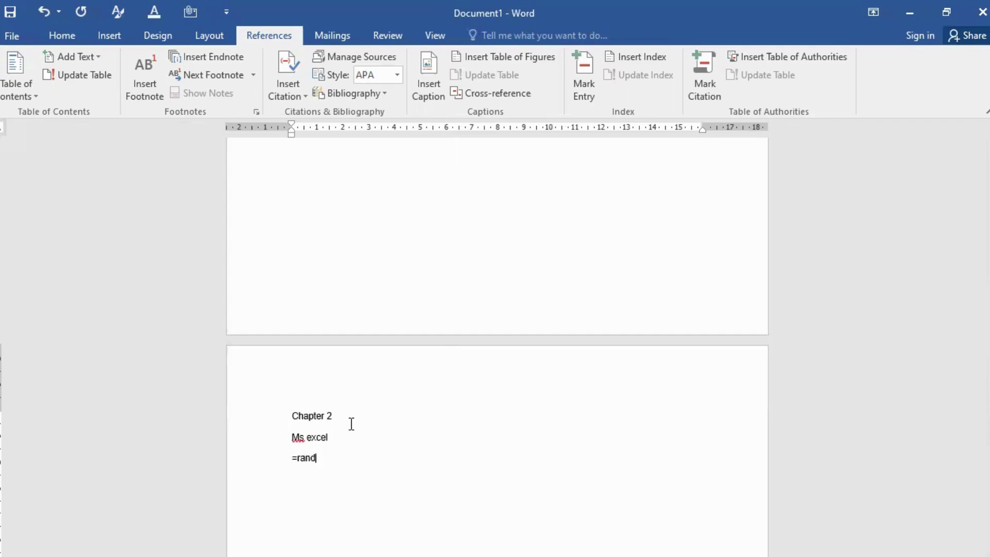
text(())
key(Return)
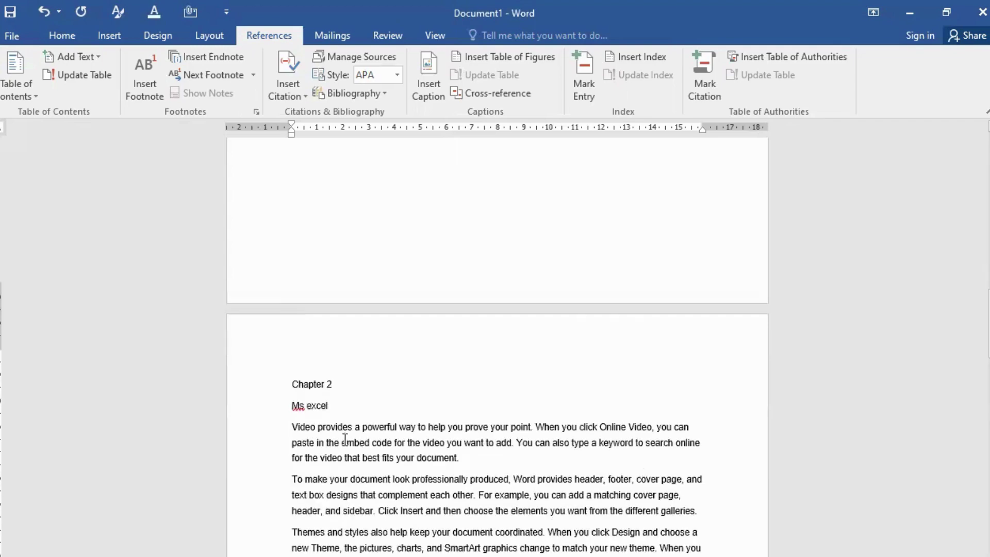
key(ctrl+Return)
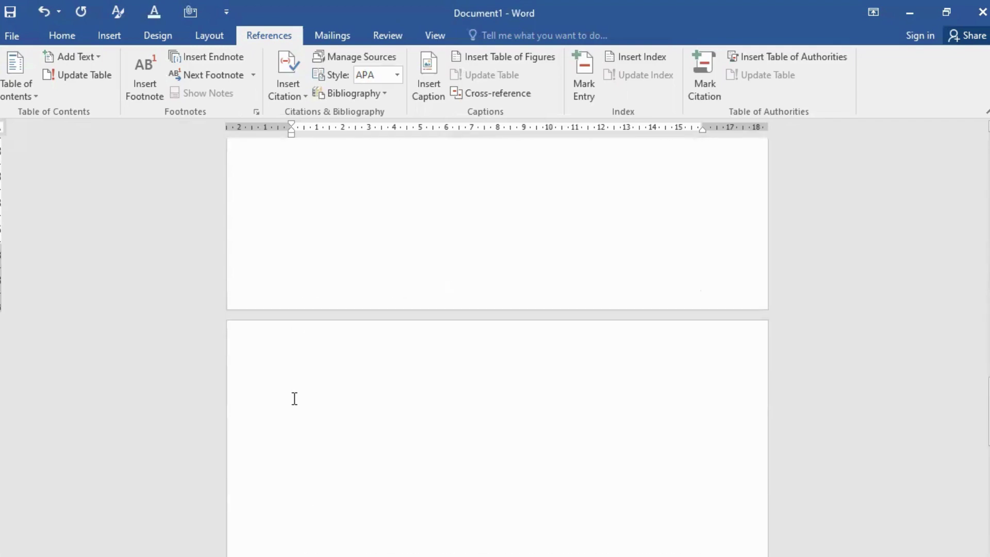
Step: Type the heading 'Chapter 3' and the line 'Ms powerpoint' below it
text(ch)
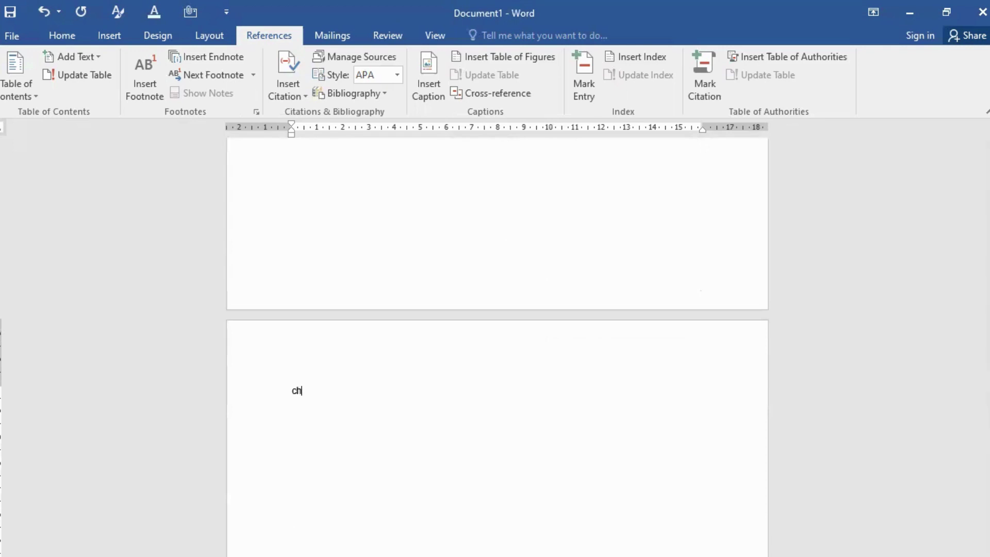
text(ap)
key(BackSpace)
text(pter 3)
key(Return)
text(Ms pd)
key(BackSpace)
text(c)
text(werpoint)
key(Return)
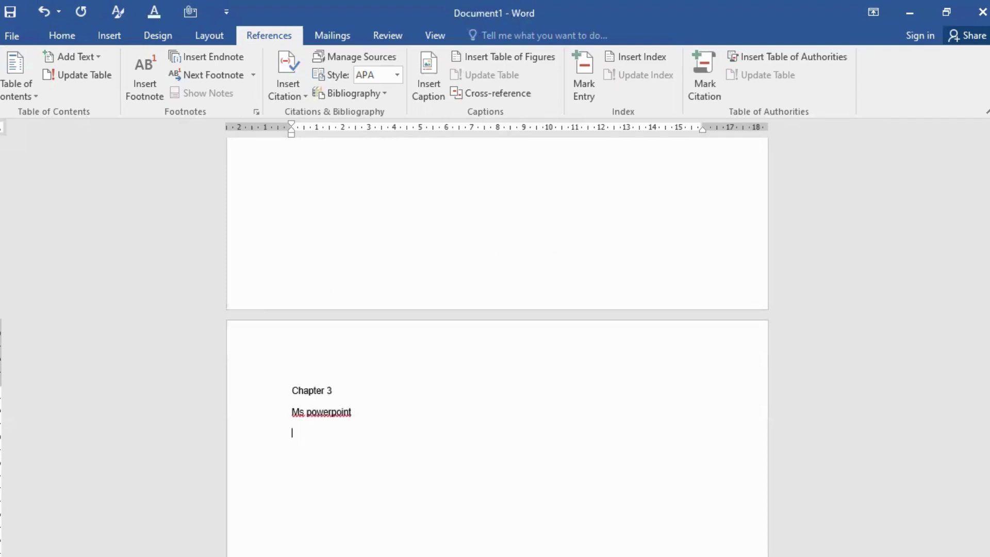
Step: Generate five paragraphs of sample text with =rand() under Ms powerpoint
text(=rand())
key(Return)
scroll(331, 424, down, 2)
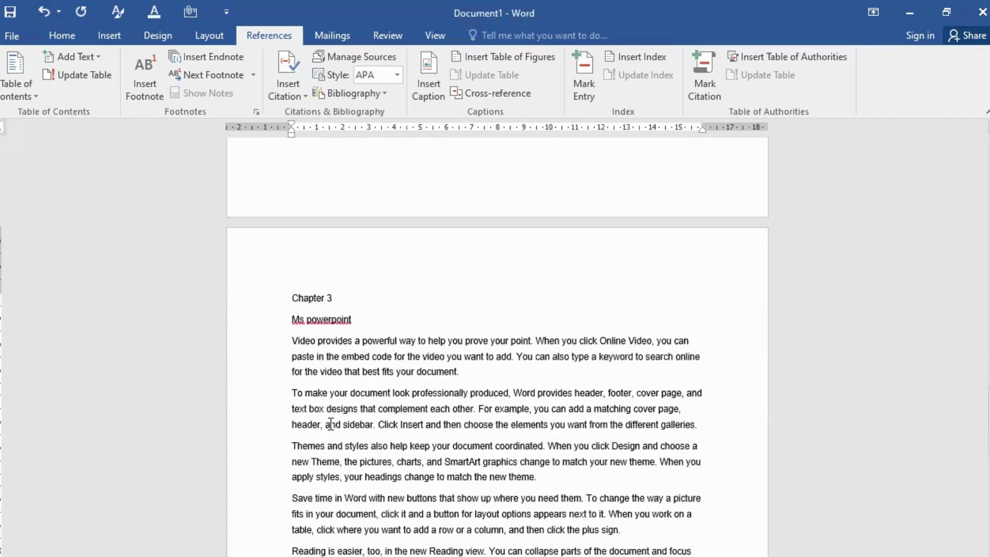
scroll(604, 424, up, 5)
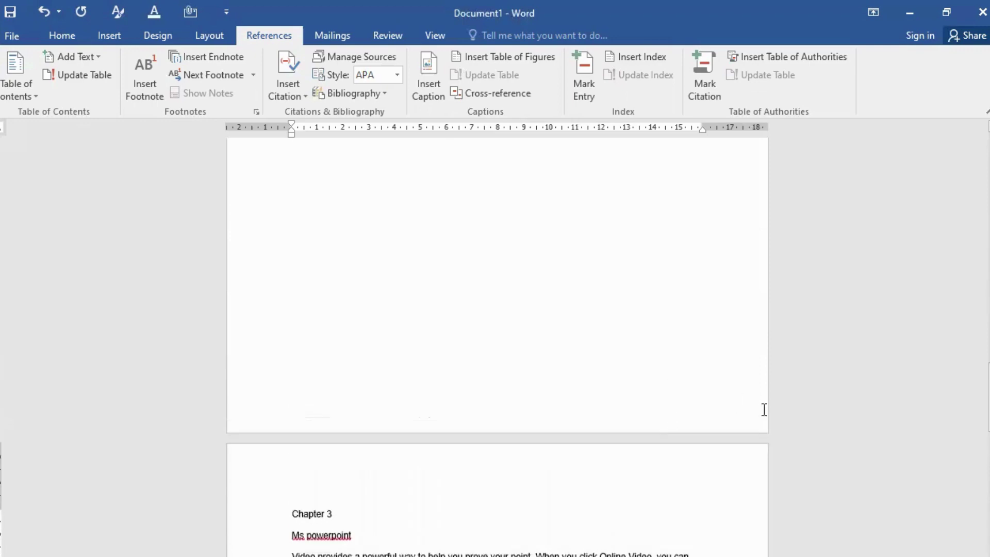
drag(976, 402, 976, 283)
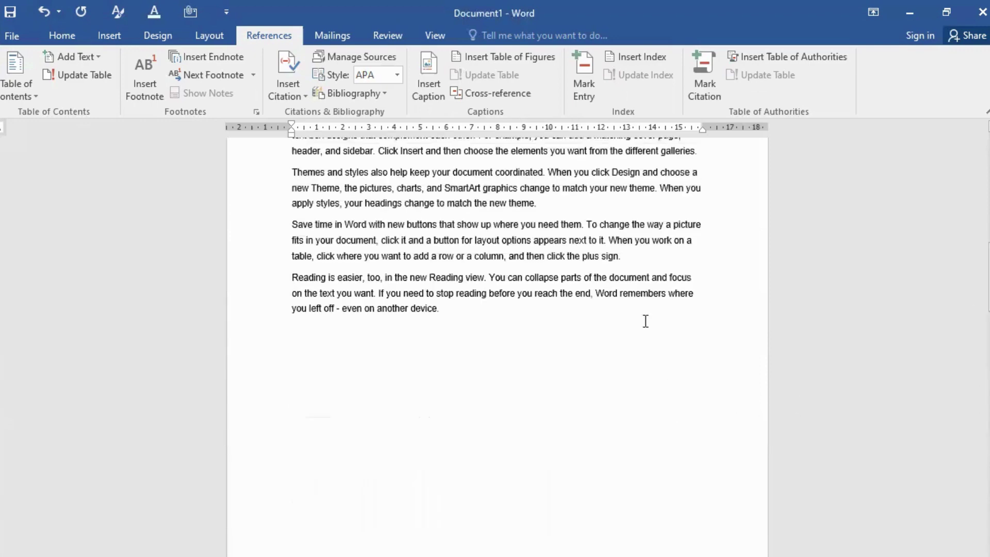
scroll(576, 316, up, 6)
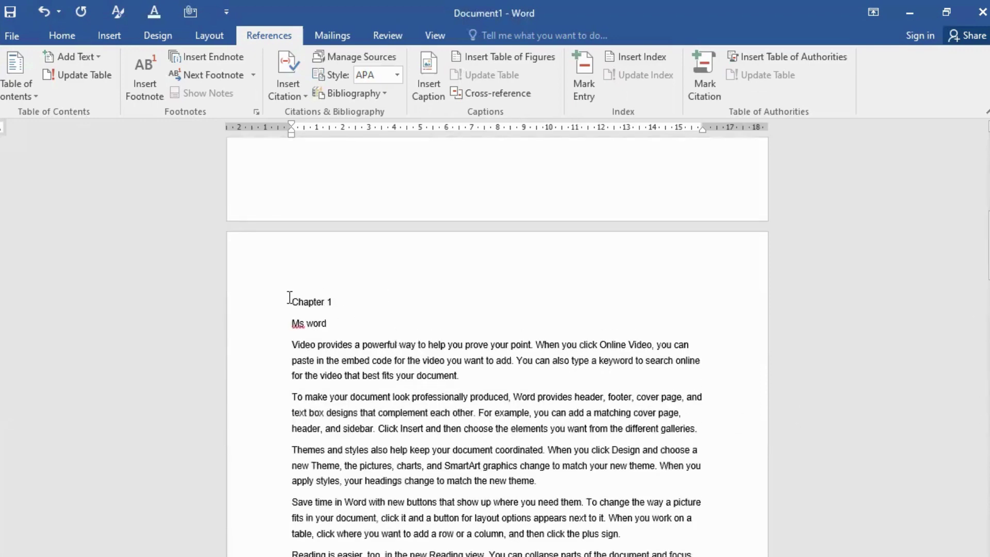
Step: Make Chapter 1 a Level 1 contents heading and Ms word a Level 2 heading
drag(289, 299, 336, 305)
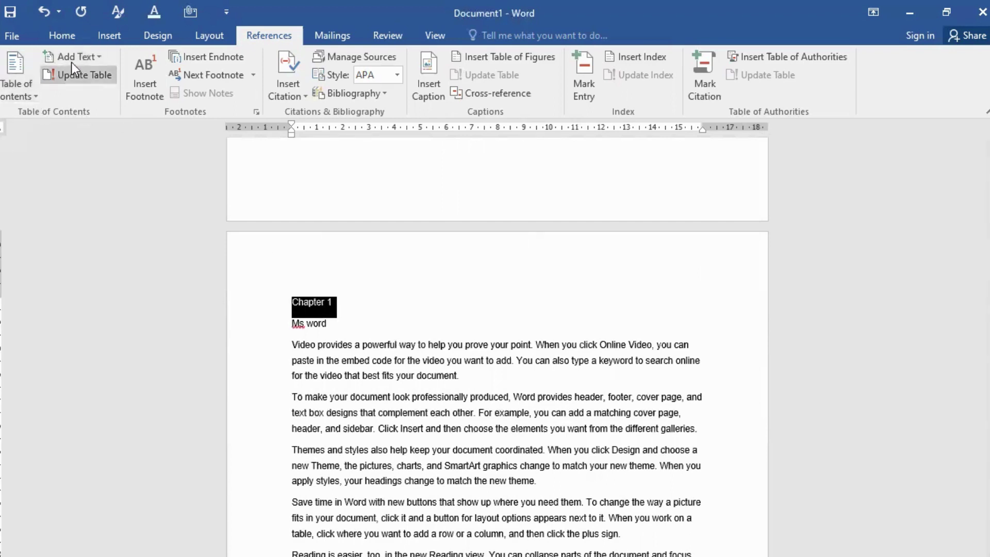
click(97, 60)
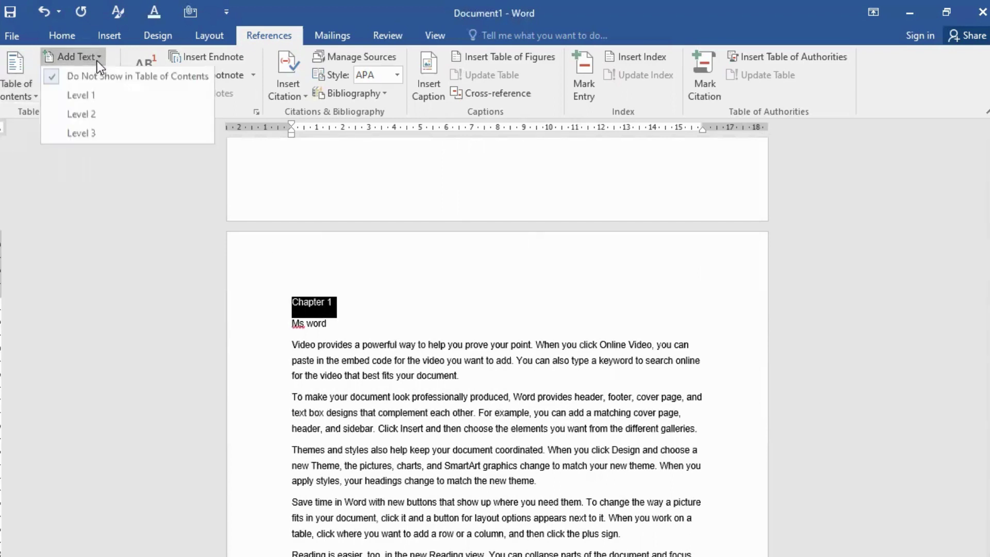
click(91, 92)
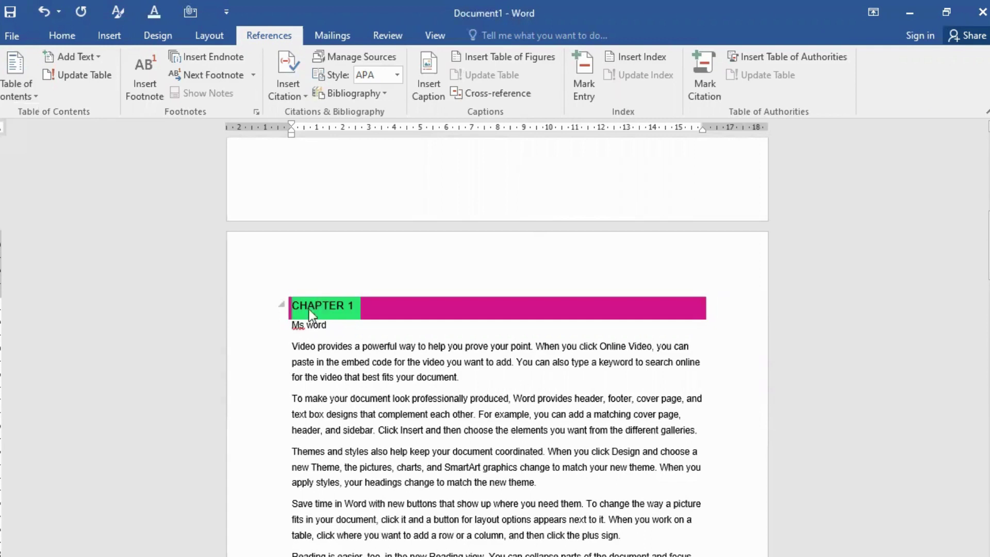
click(291, 330)
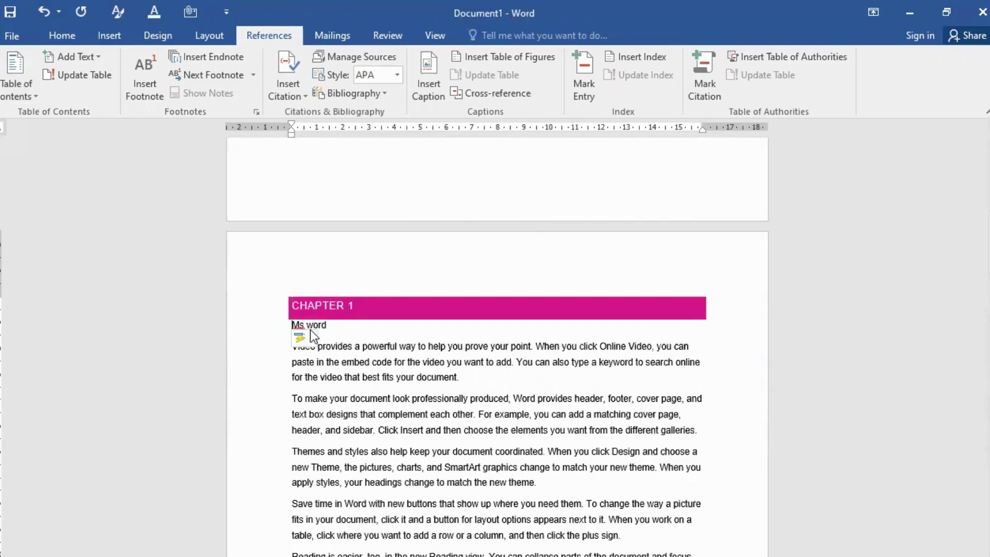
click(332, 326)
drag(293, 326, 333, 327)
click(94, 61)
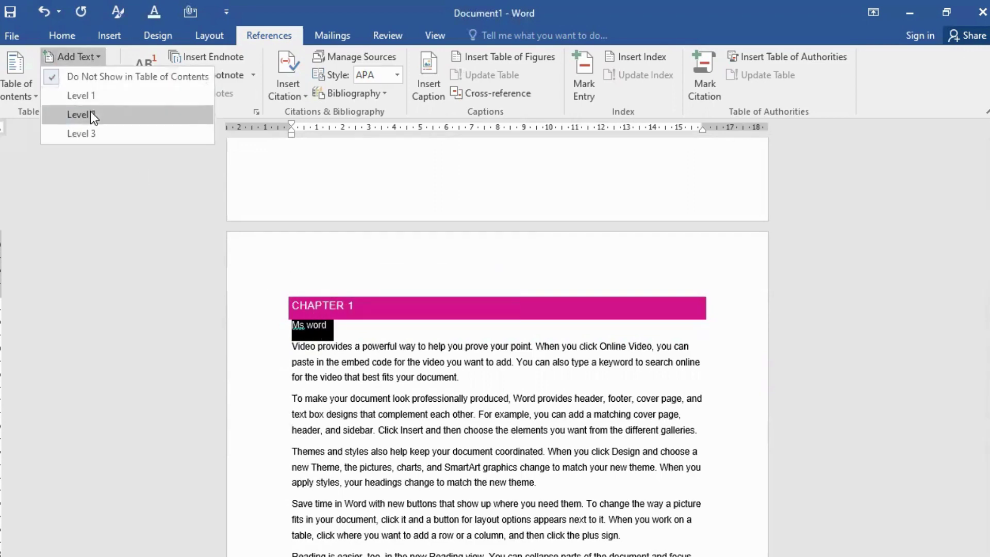
click(91, 110)
Step: Make Chapter 2 a Level 1 contents heading and Ms excel a Level 2 heading
scroll(342, 399, down, 2)
scroll(342, 398, down, 12)
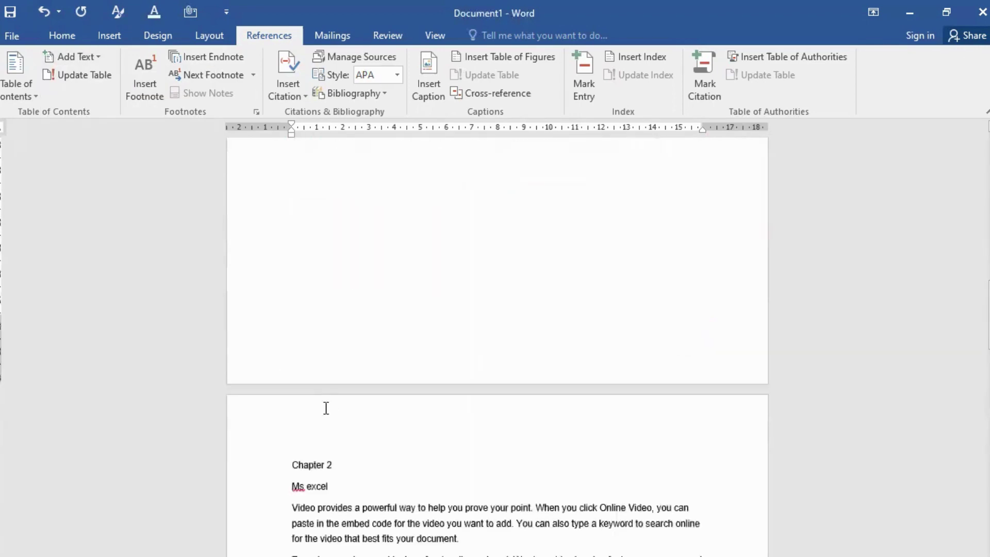
drag(292, 396, 338, 400)
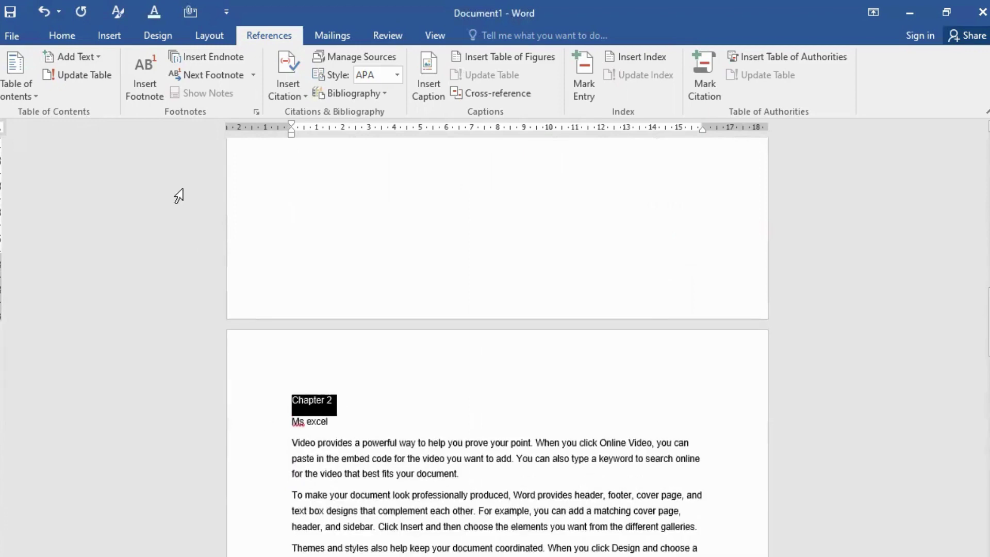
click(81, 60)
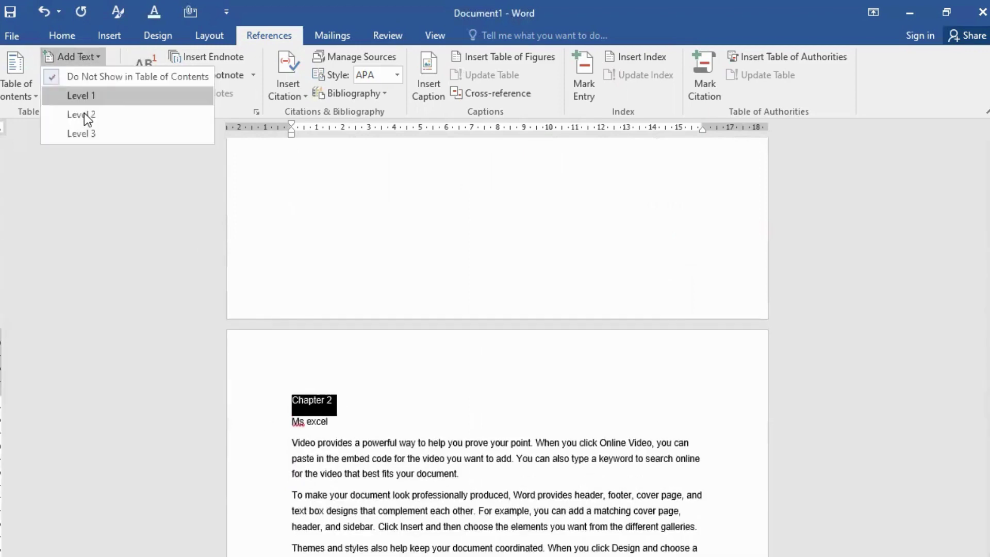
click(106, 133)
drag(293, 423, 335, 427)
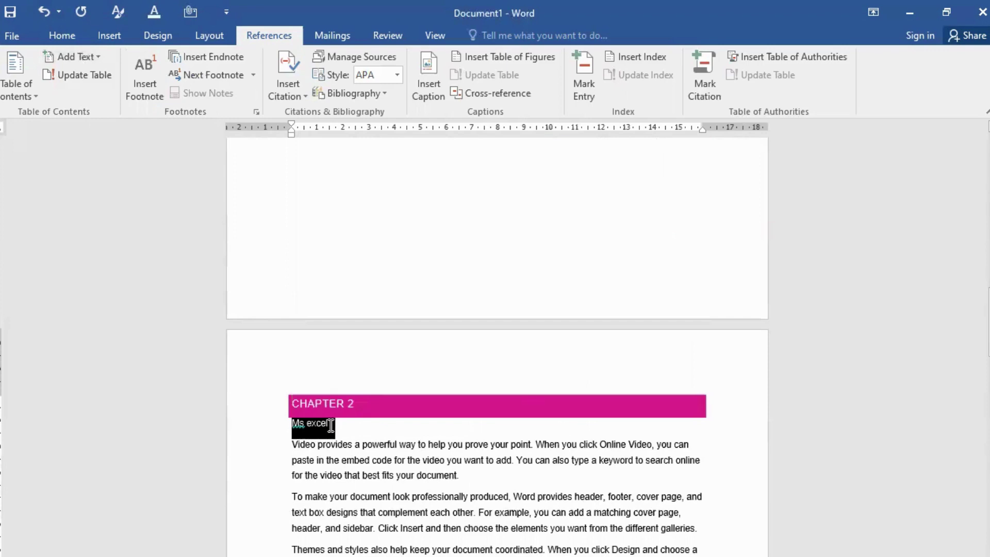
click(67, 57)
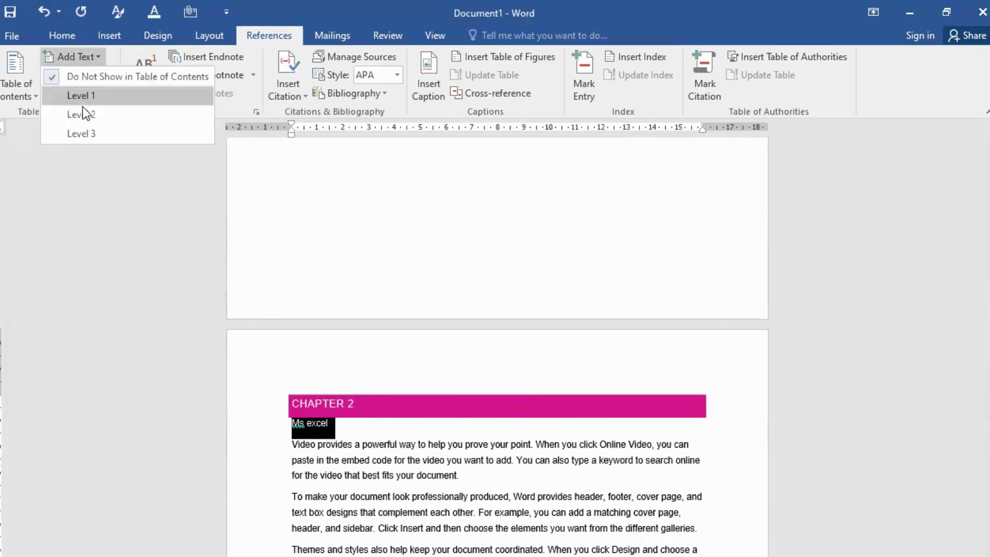
click(85, 112)
Step: Make Chapter 3 a Level 1 contents heading and Ms powerpoint a Level 2 heading
scroll(333, 431, down, 15)
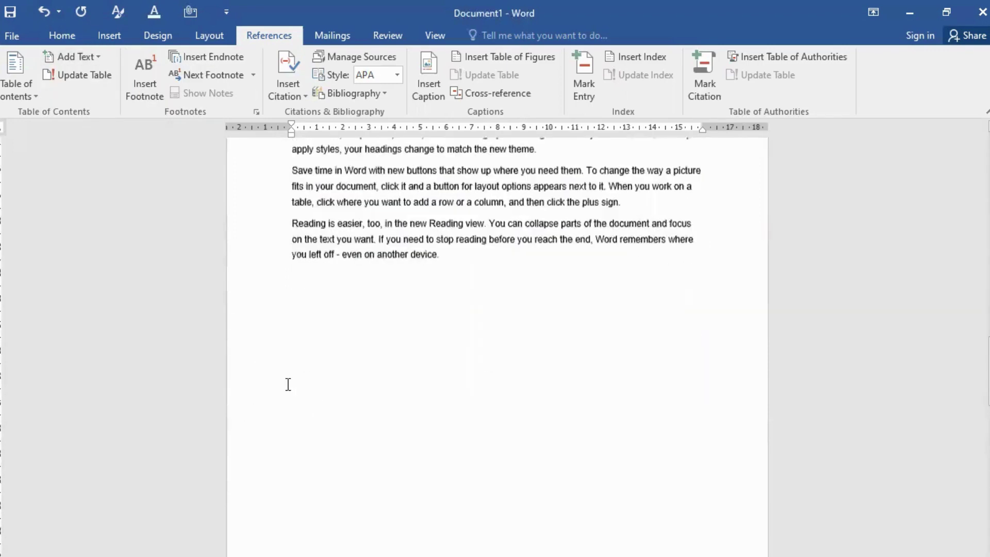
triple_click(327, 376)
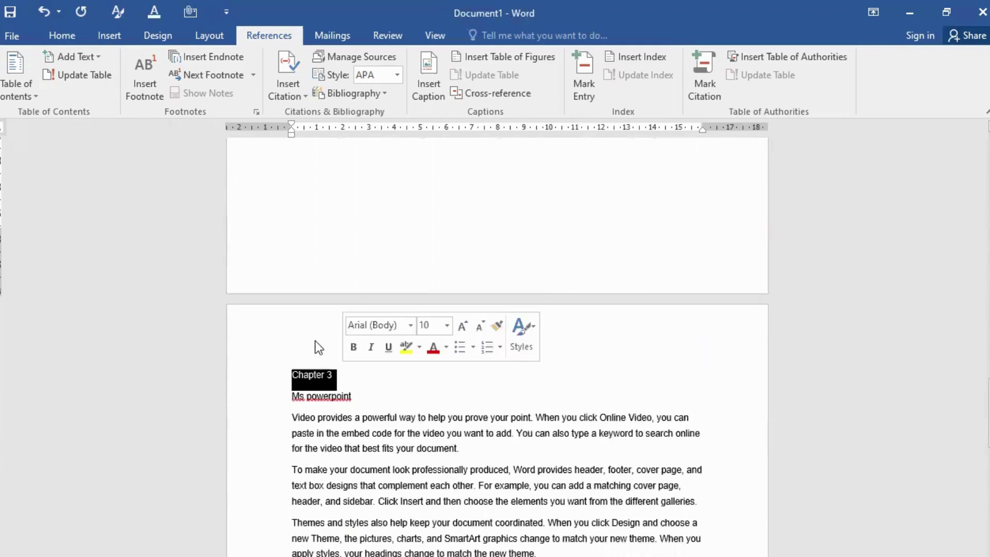
click(75, 59)
click(79, 101)
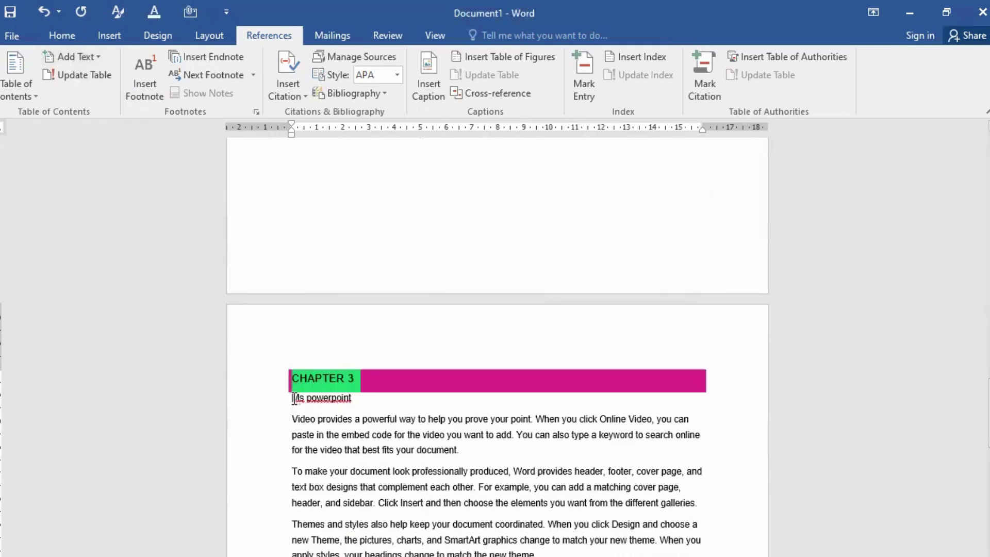
triple_click(312, 398)
click(65, 57)
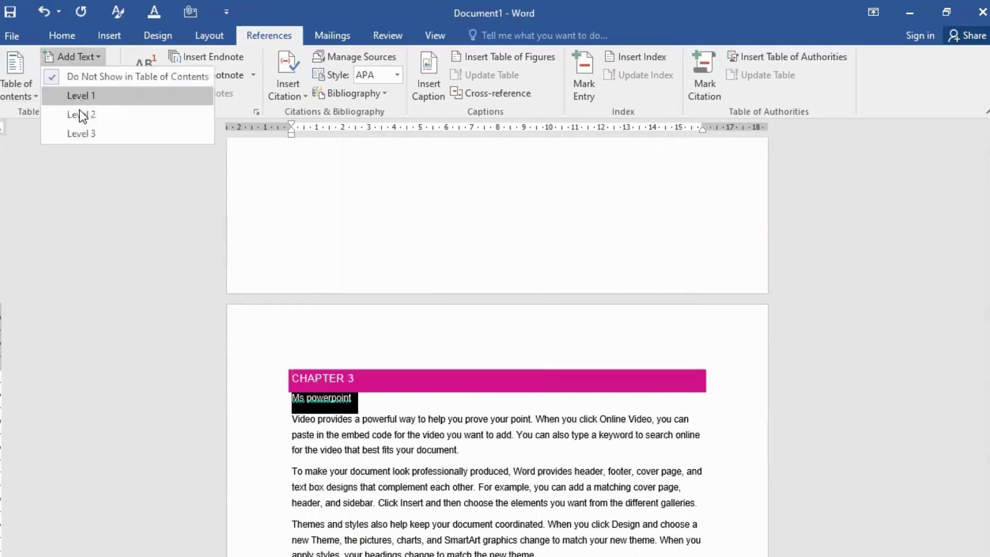
click(79, 113)
scroll(341, 350, down, 2)
scroll(353, 310, up, 3)
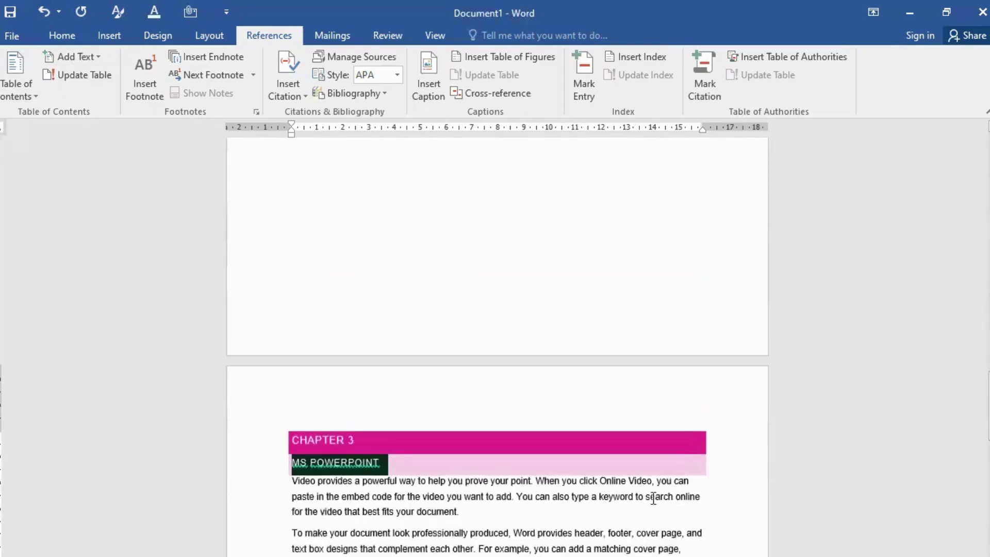
click(980, 394)
drag(980, 395, 976, 196)
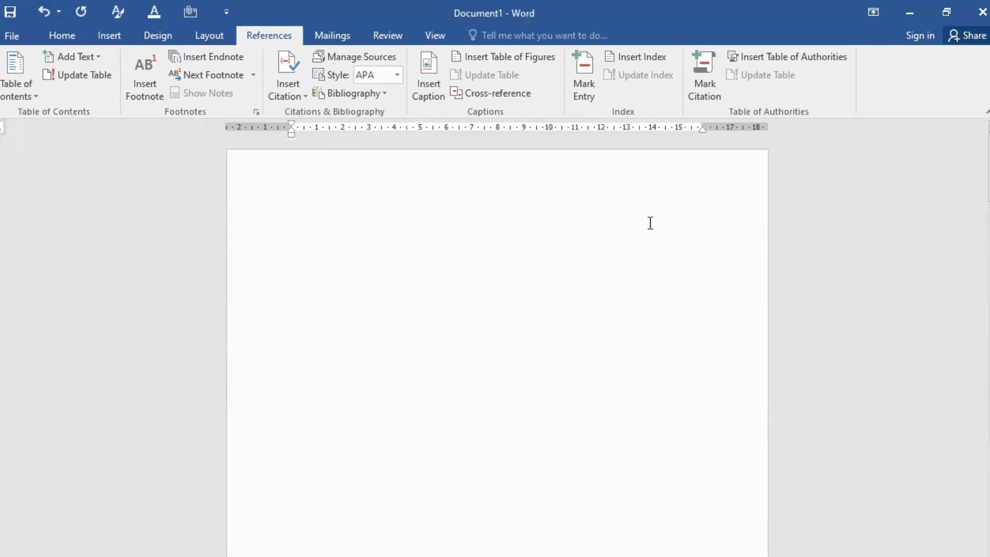
Step: Insert a built-in table of contents at the top of page 1 and follow its Chapter 3 link
click(310, 223)
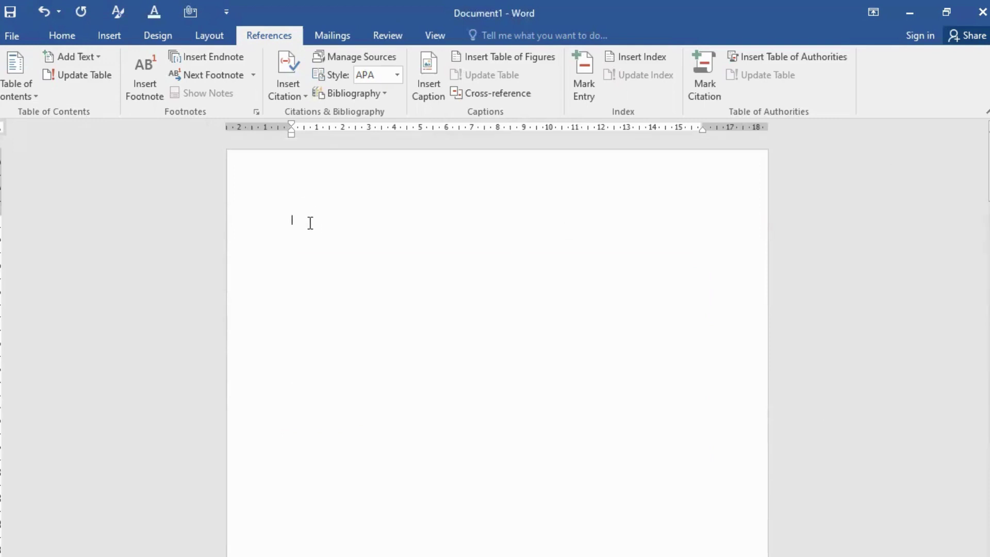
click(17, 90)
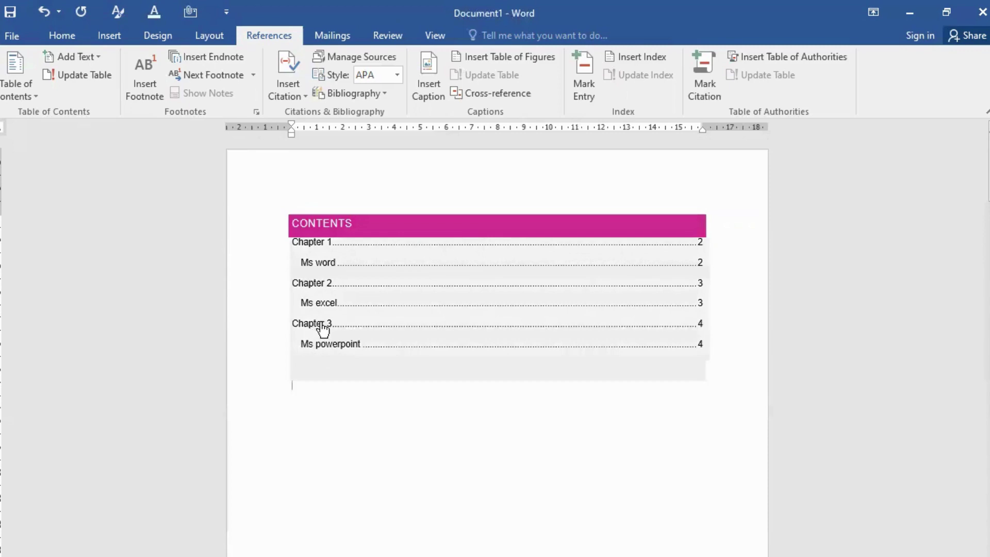
ctrl+click(320, 328)
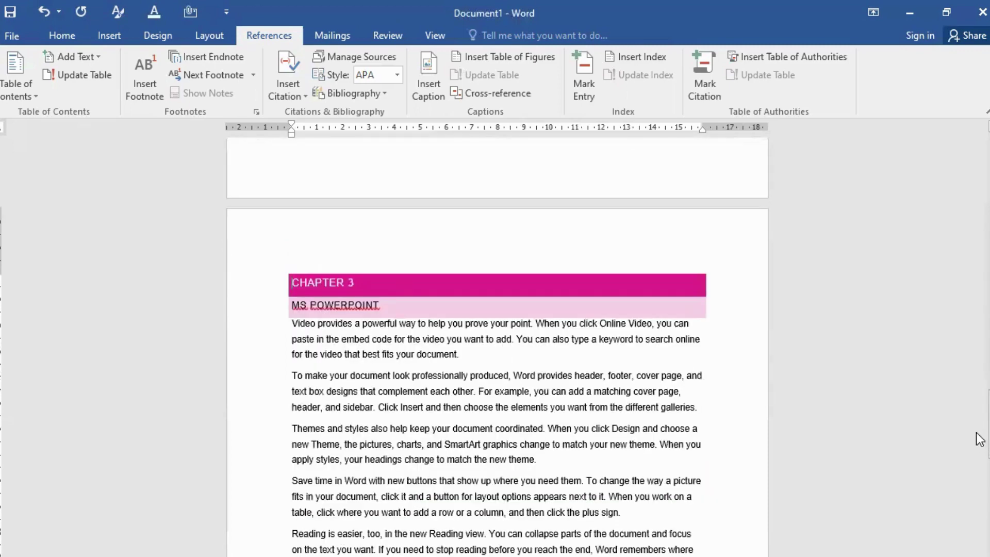
Step: Type the Chapter 4 heading and its Ms outlook subtitle on the blank page
mouse_move(979, 436)
mouse_down()
mouse_move(978, 343)
mouse_move(980, 435)
mouse_up()
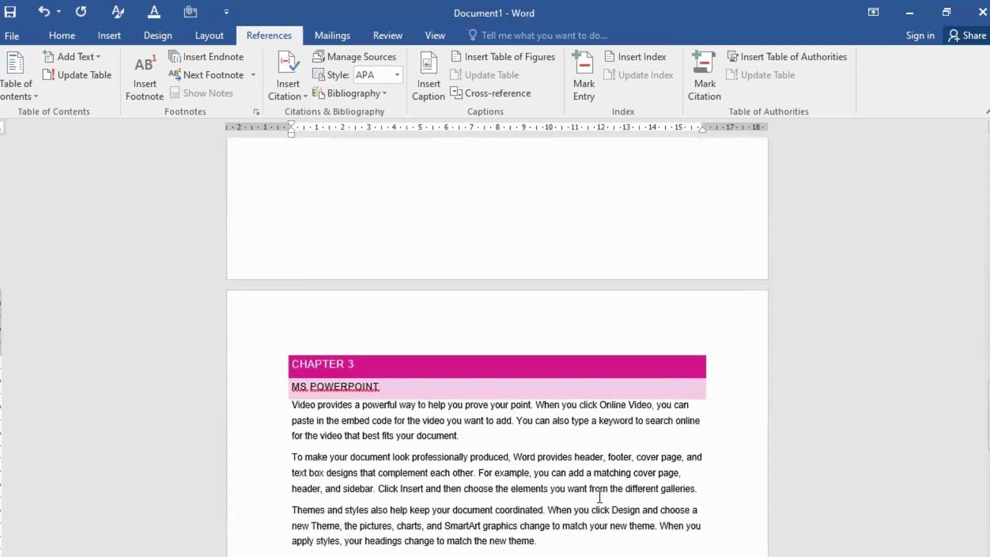
scroll(454, 454, down, 7)
scroll(439, 445, down, 5)
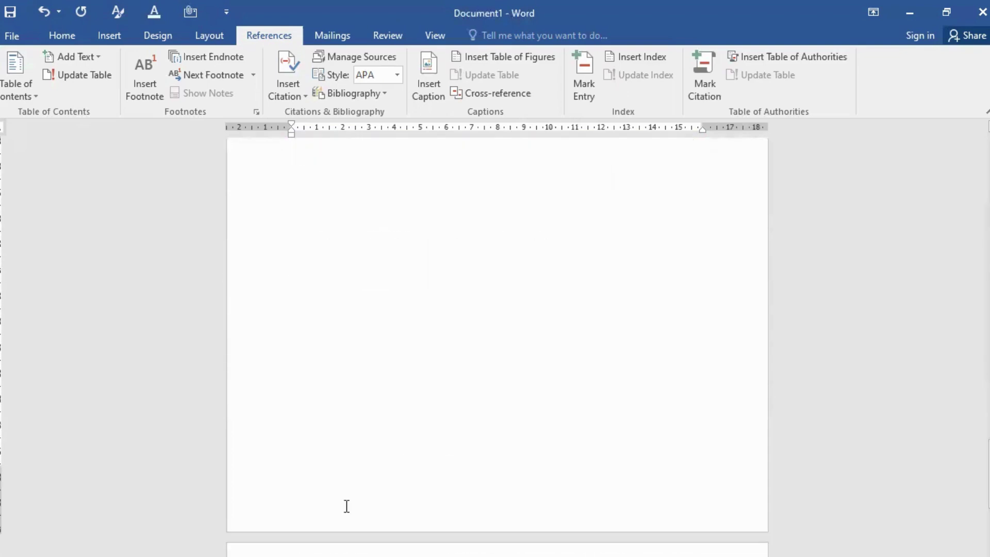
scroll(304, 500, down, 3)
click(300, 497)
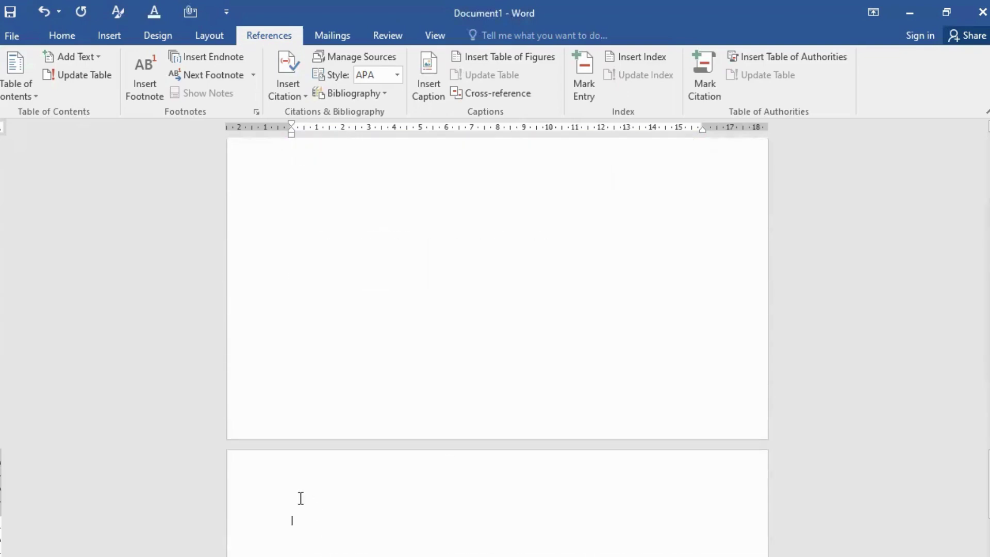
text(Chapter 47)
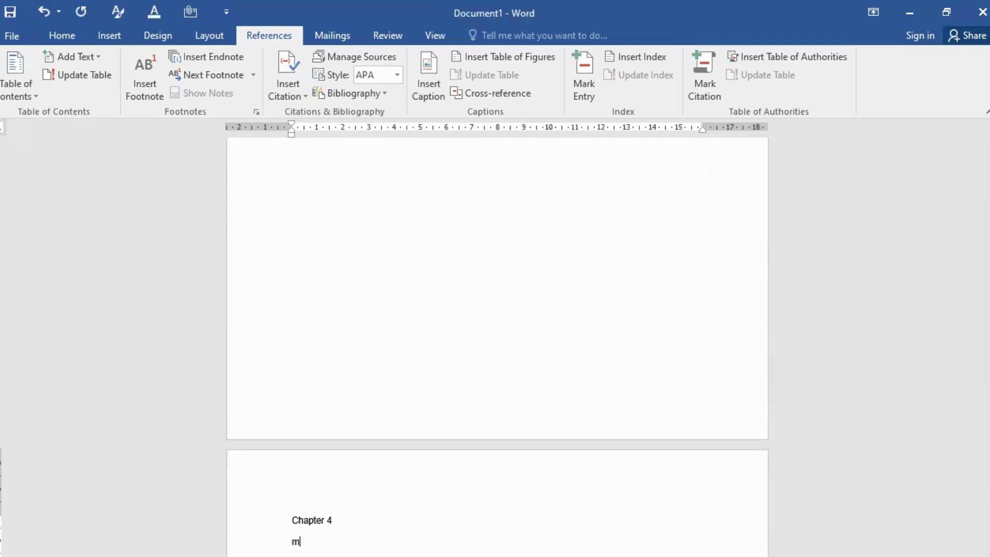
text(s.)
scroll(300, 498, down, 3)
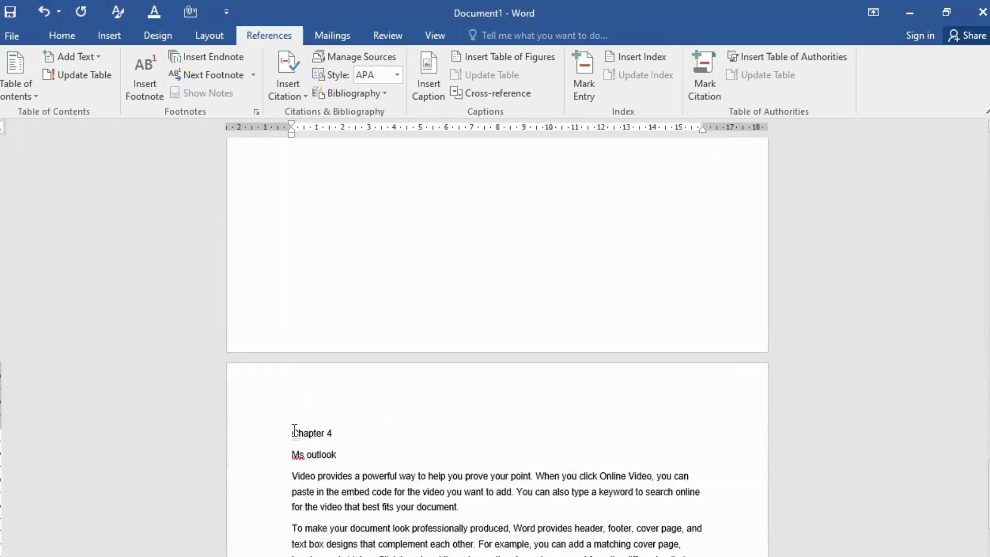
Step: Make Chapter 4 a Level 1 contents heading and Ms outlook a Level 2 heading
drag(293, 431, 333, 432)
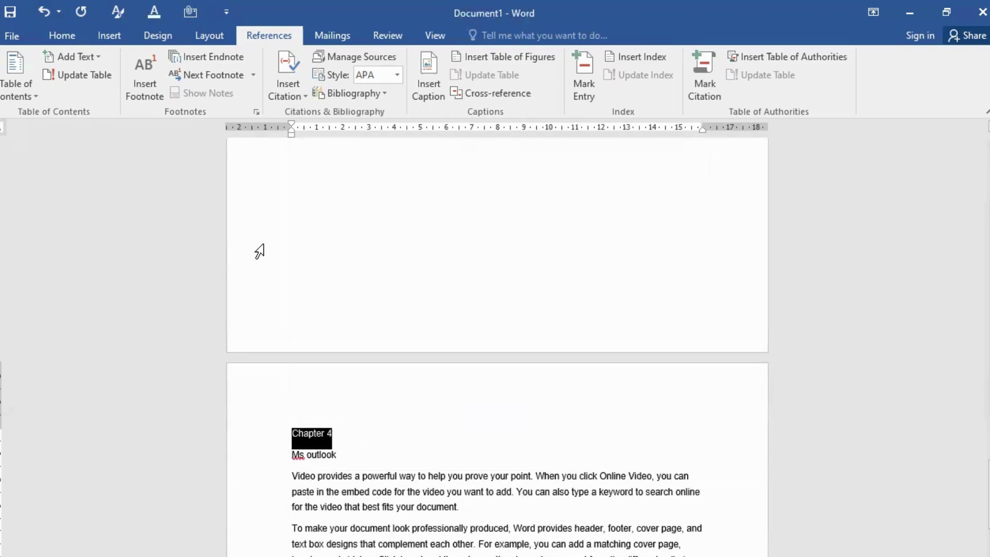
click(89, 57)
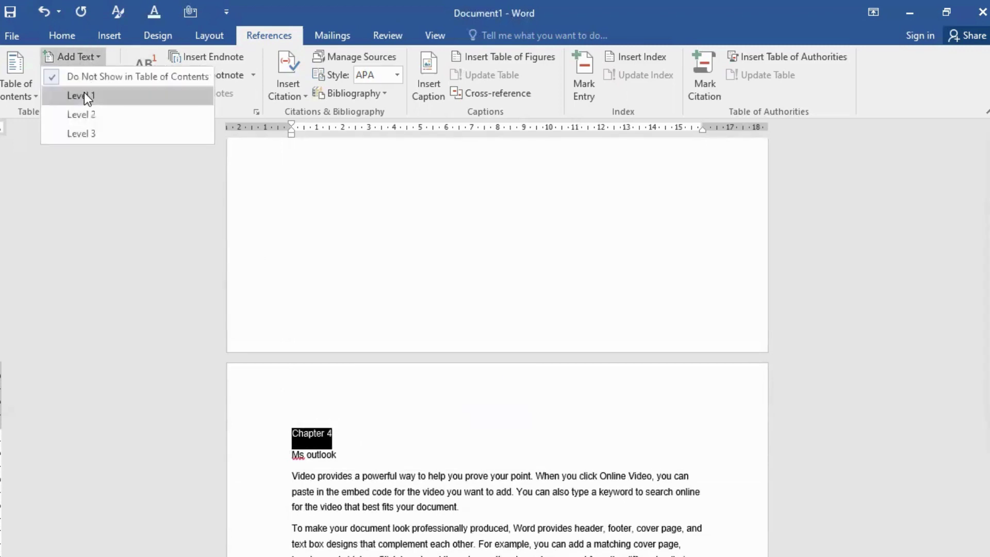
click(87, 100)
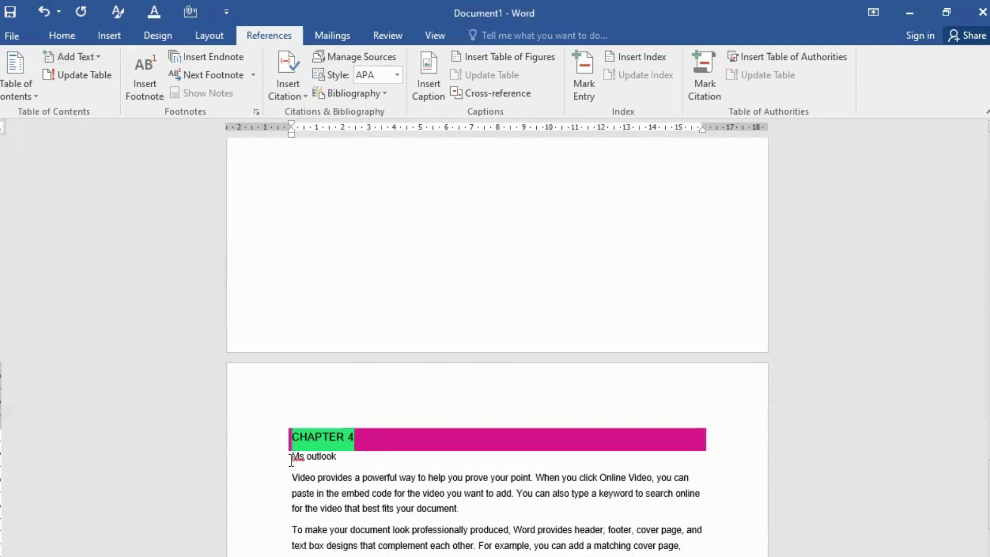
triple_click(293, 458)
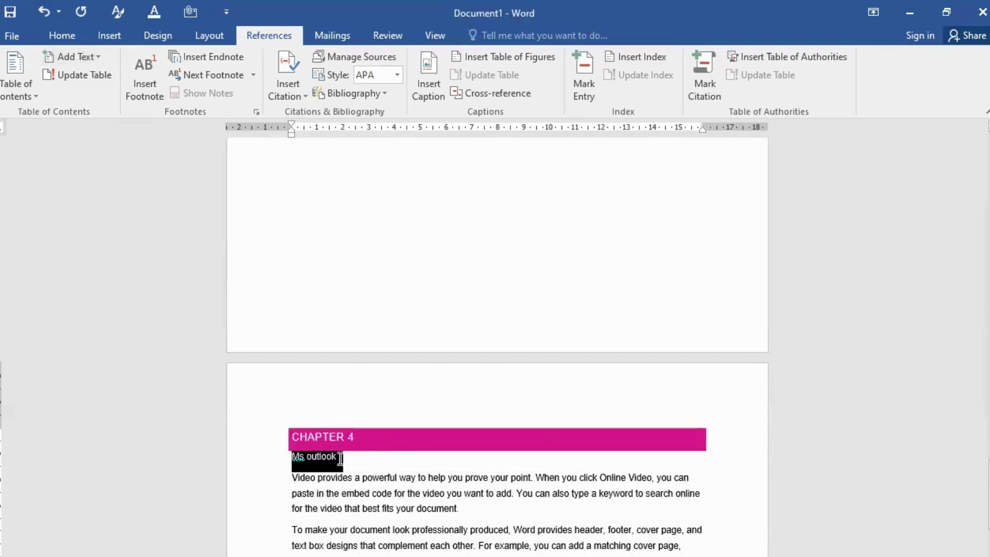
click(94, 58)
click(95, 113)
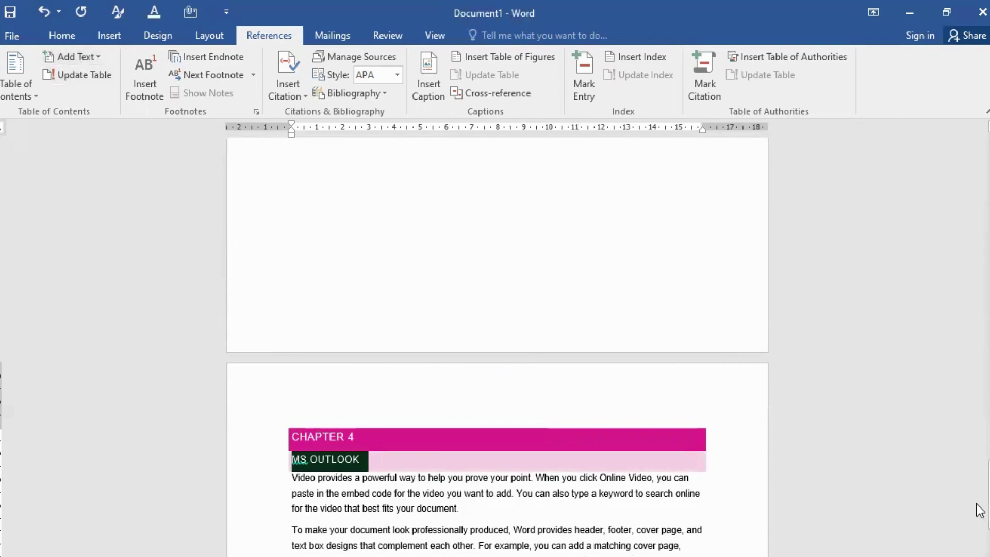
drag(978, 505, 978, 211)
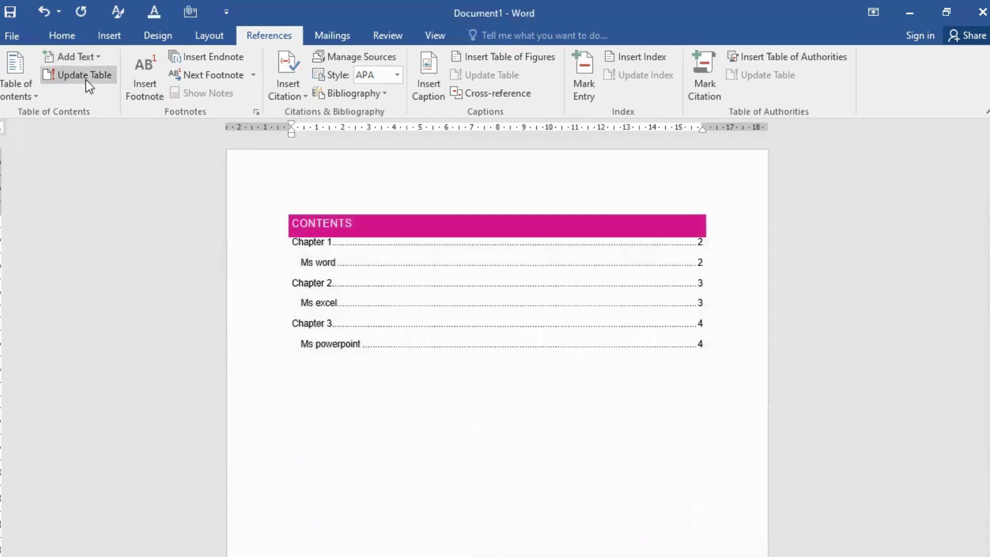
Step: Rebuild the entire table of contents so it includes Chapter 4 and Ms outlook
click(86, 80)
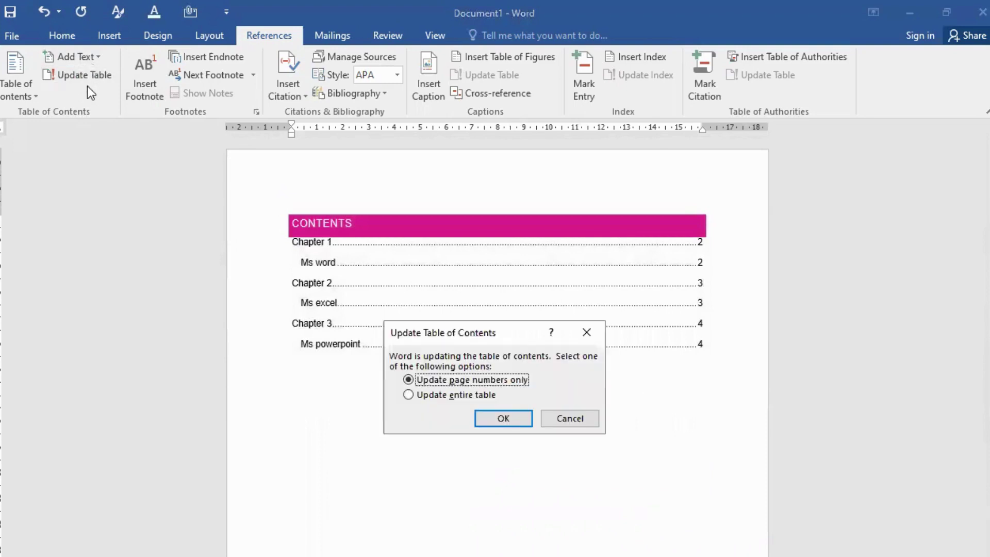
click(434, 398)
click(519, 422)
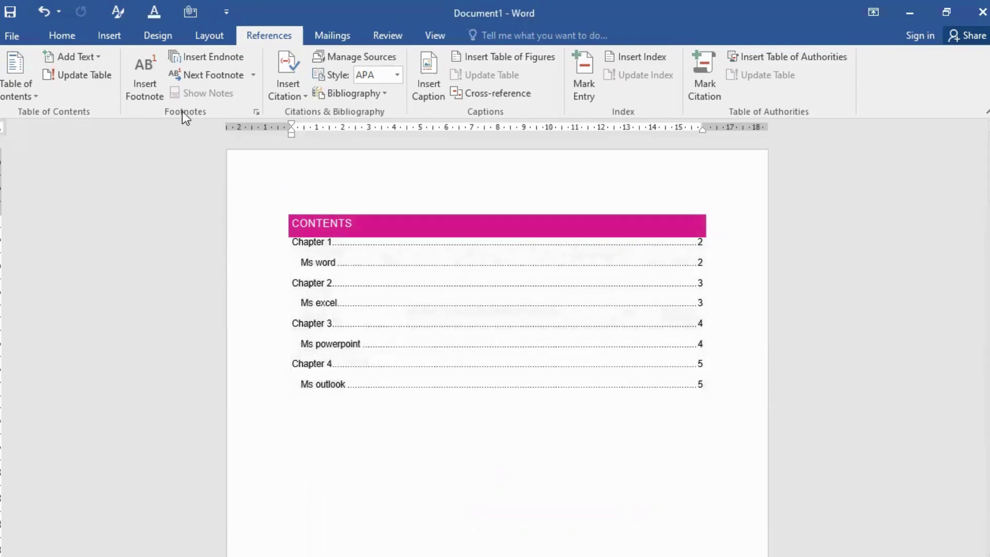
scroll(405, 414, down, 10)
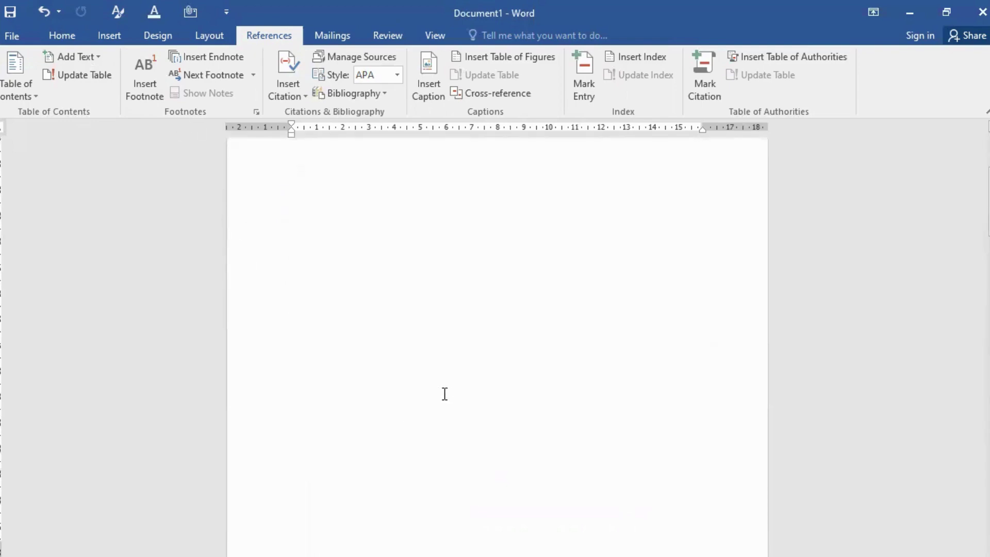
Step: Add a footnote to the Chapter 1 text with the note text 'me'
scroll(441, 397, down, 4)
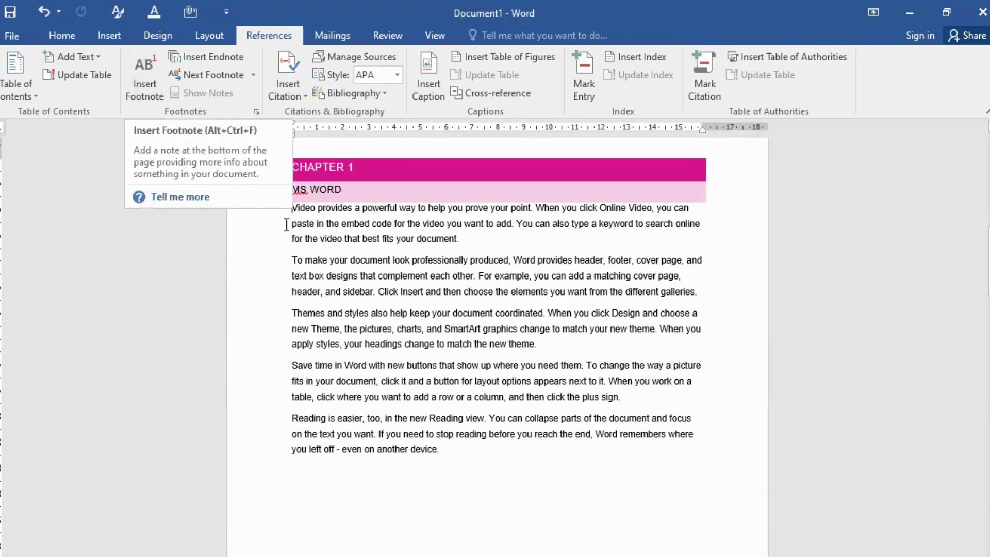
click(139, 85)
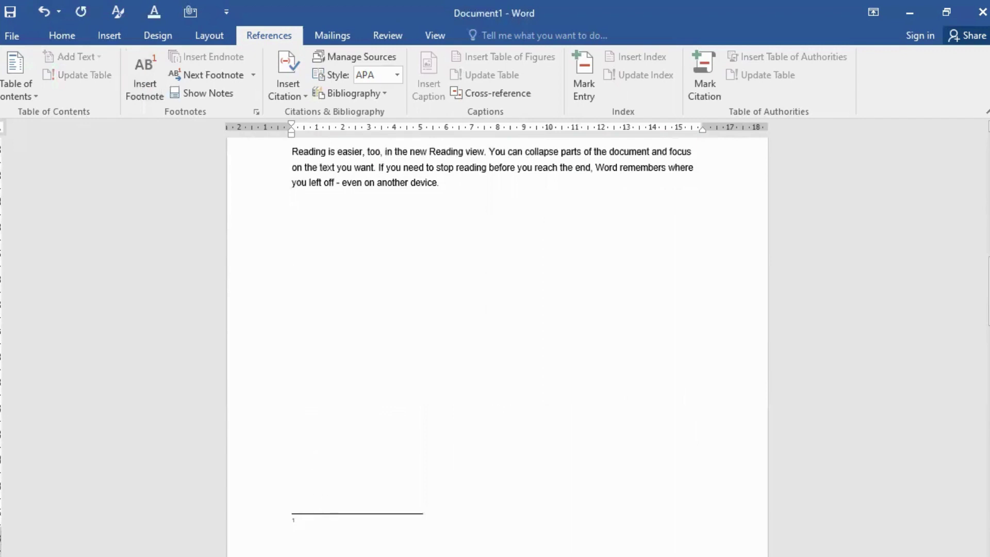
text(me)
Step: Insert a second footnote before 'Themes' containing the author's name
scroll(323, 398, up, 5)
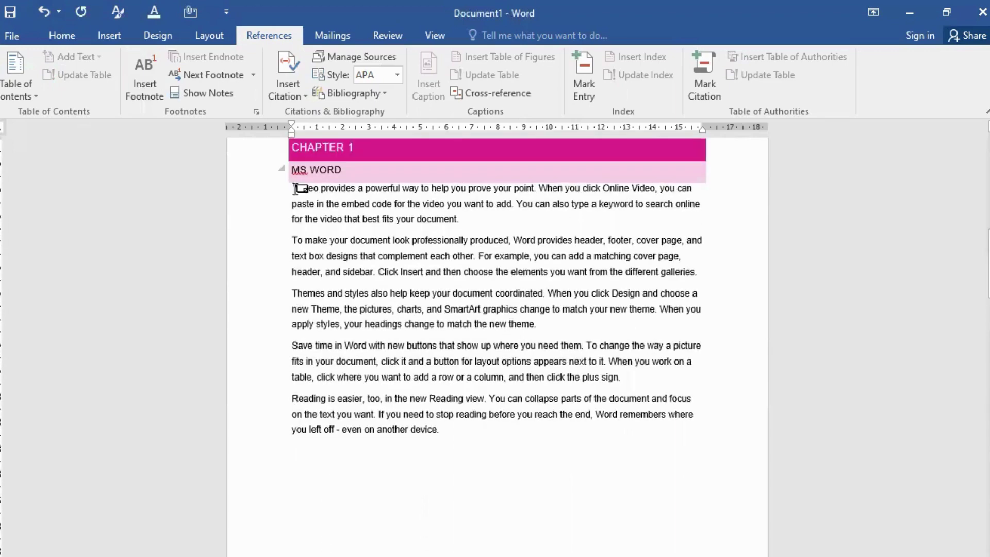
mouse_move(296, 184)
click(140, 87)
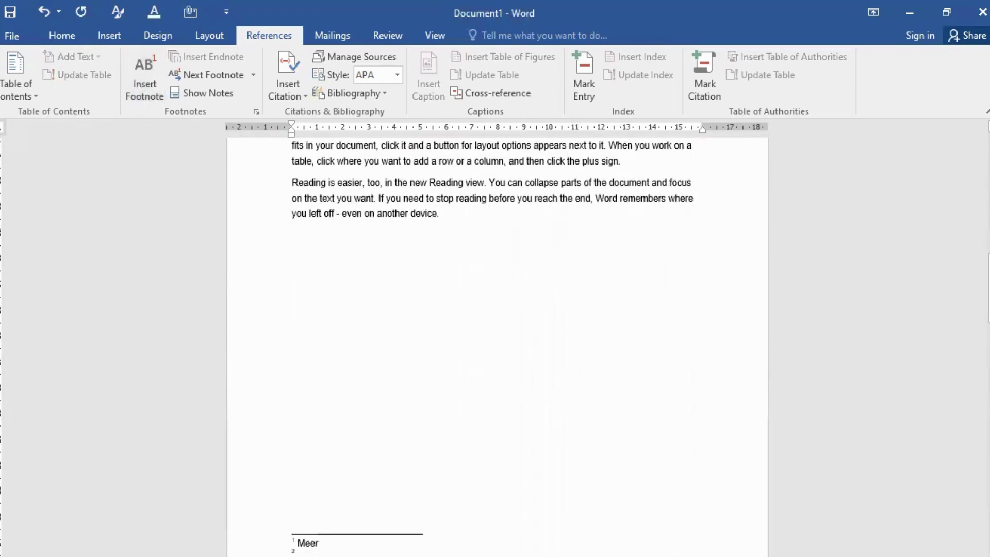
text(Sameer)
scroll(328, 424, up, 3)
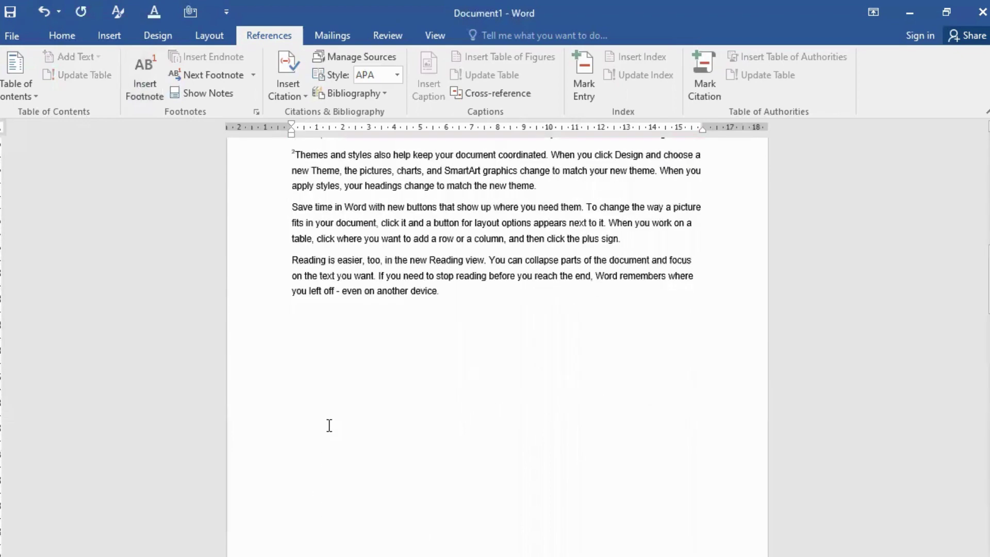
scroll(292, 307, up, 2)
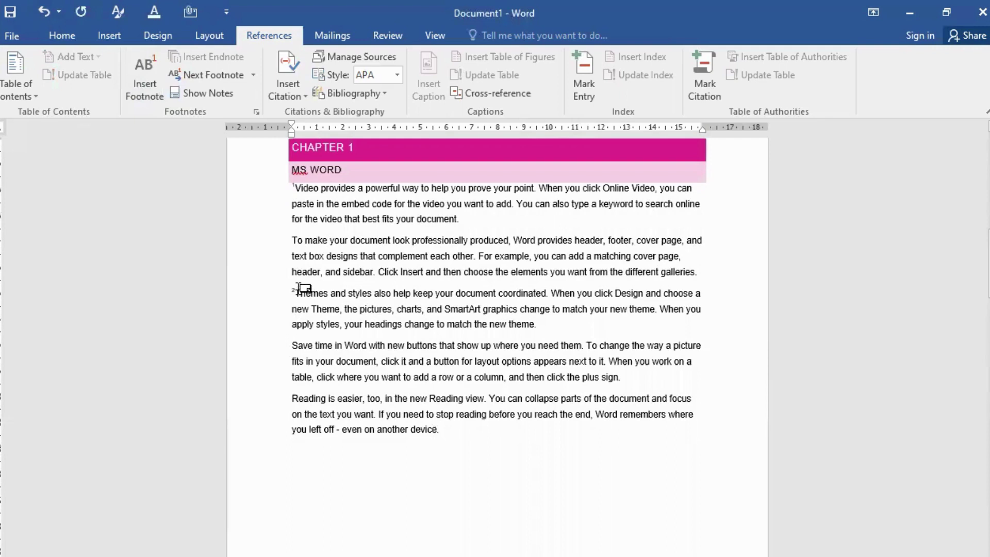
mouse_move(293, 290)
scroll(292, 299, down, 3)
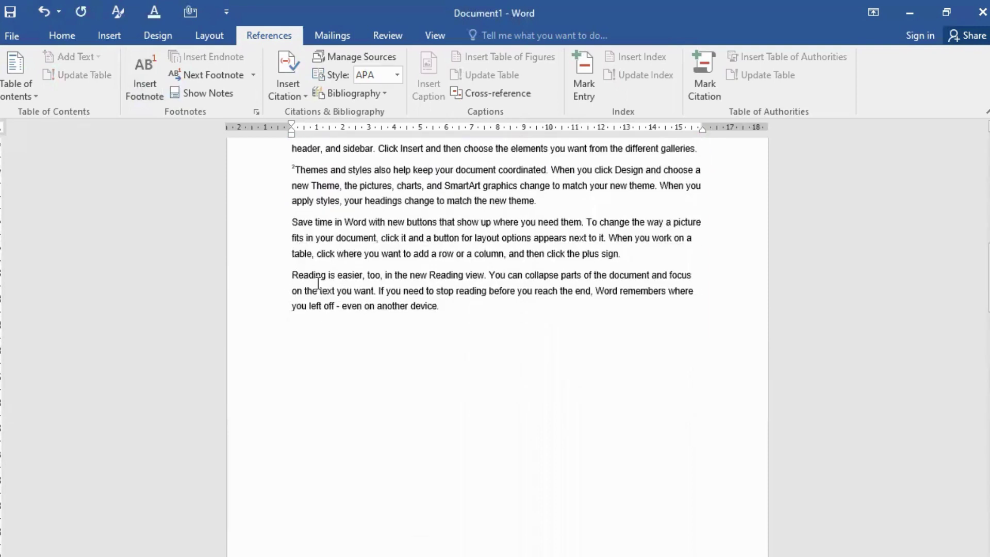
scroll(292, 358, down, 12)
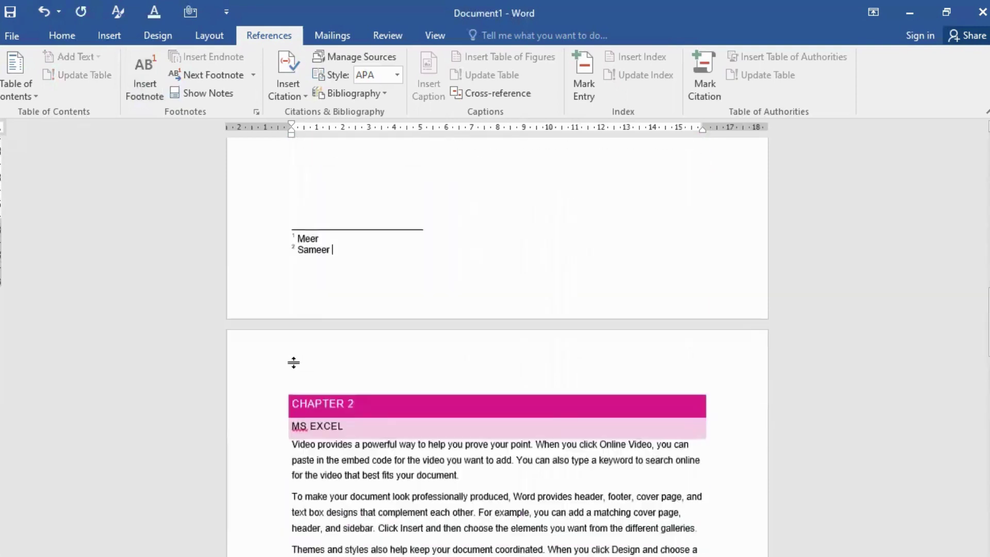
scroll(307, 230, up, 8)
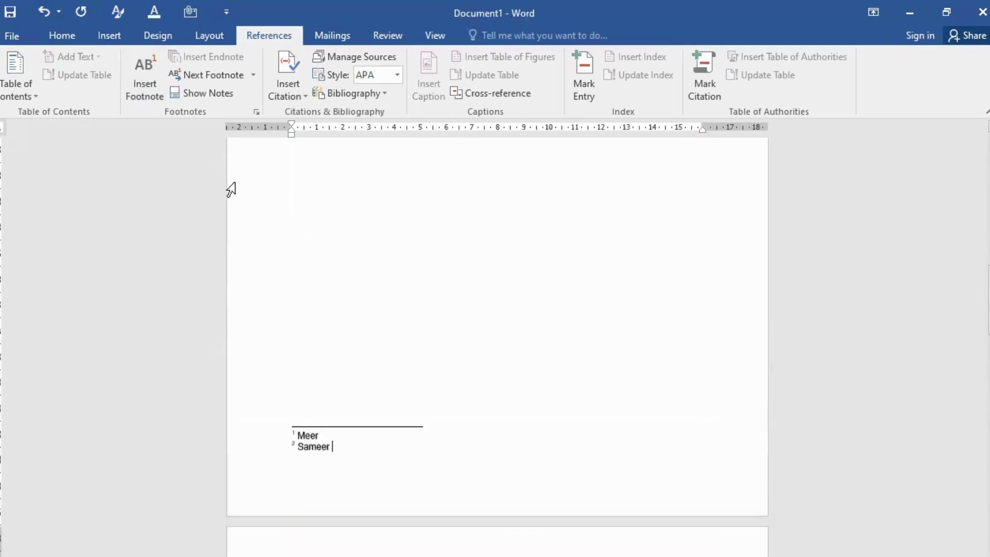
scroll(350, 278, up, 3)
click(440, 292)
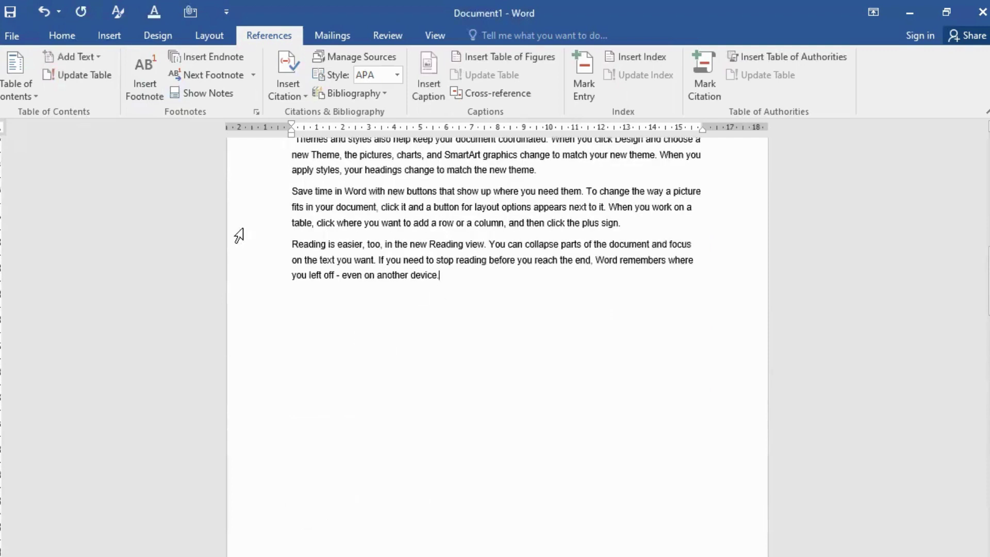
Step: Insert an endnote after 'another device.' and return from the notes to the body text
click(219, 60)
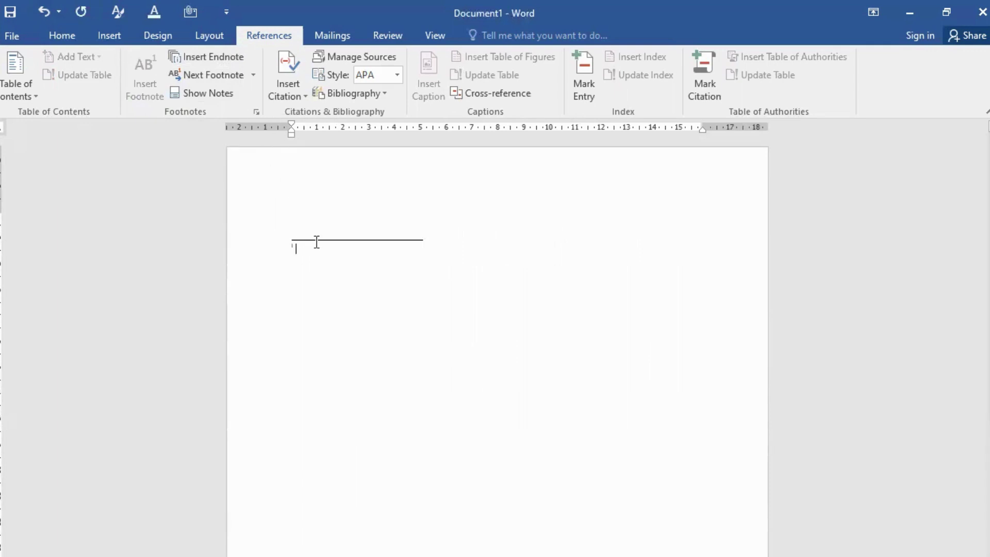
scroll(313, 242, up, 3)
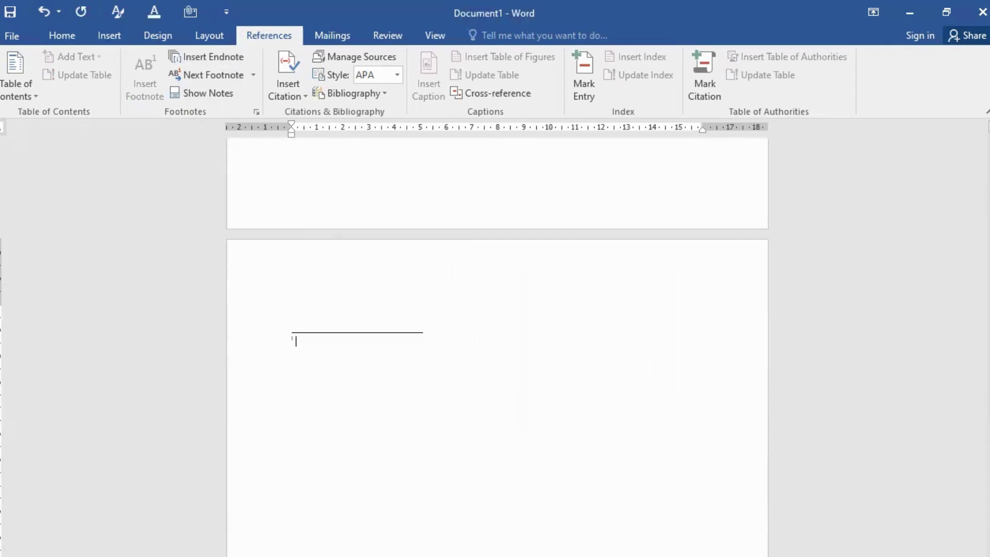
scroll(979, 361, up, 15)
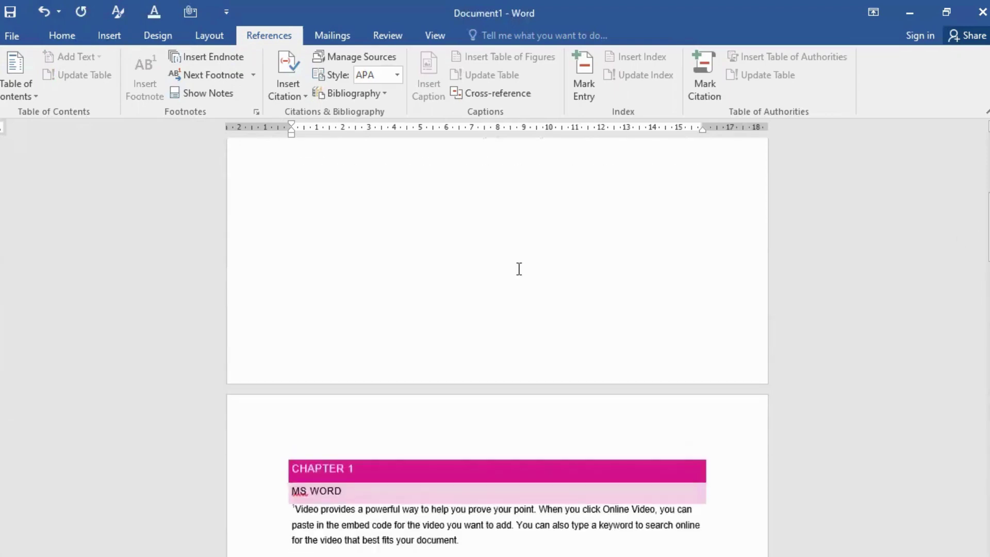
scroll(398, 310, down, 8)
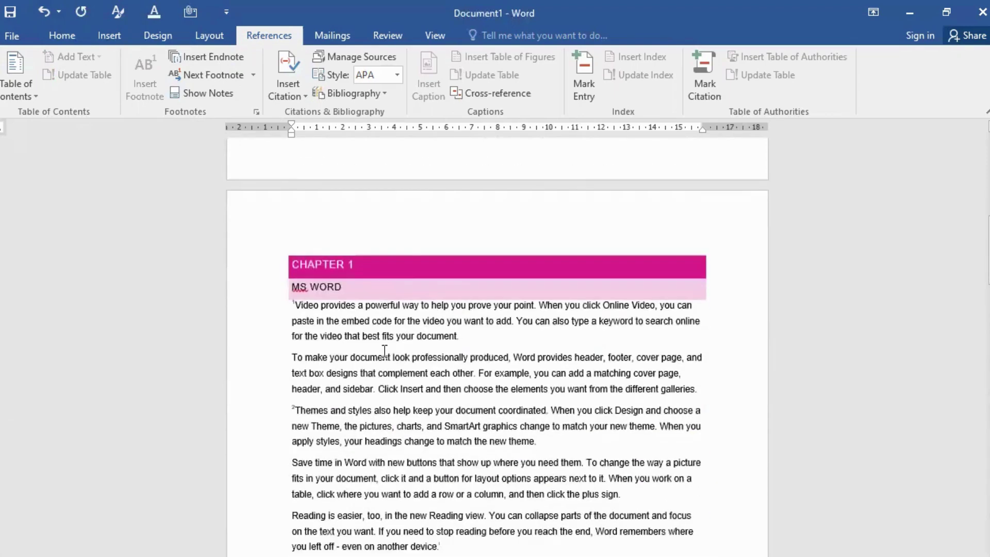
scroll(335, 382, down, 8)
click(294, 416)
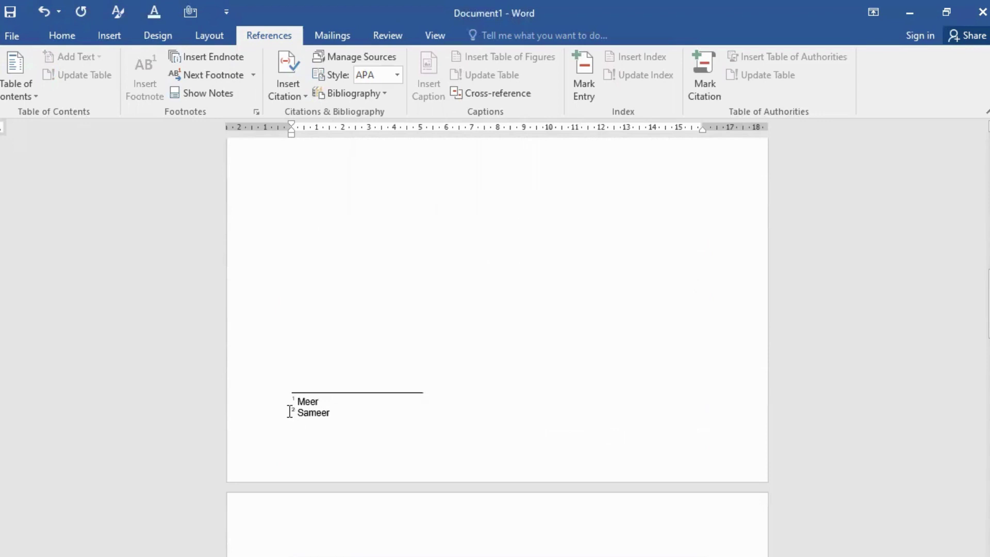
click(184, 98)
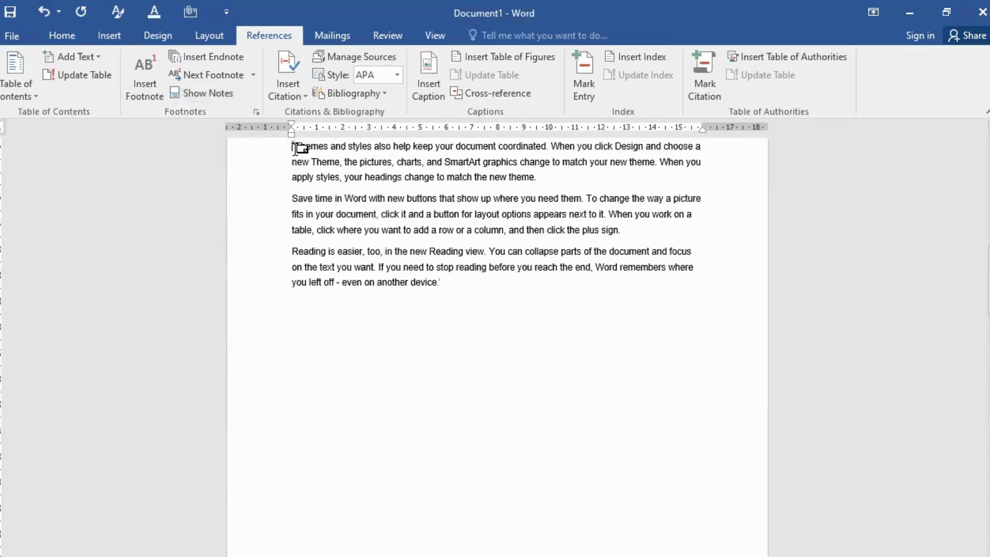
mouse_move(294, 147)
double_click(422, 303)
Step: Add an empty line below the table of contents and start a new Book citation source
scroll(442, 220, up, 10)
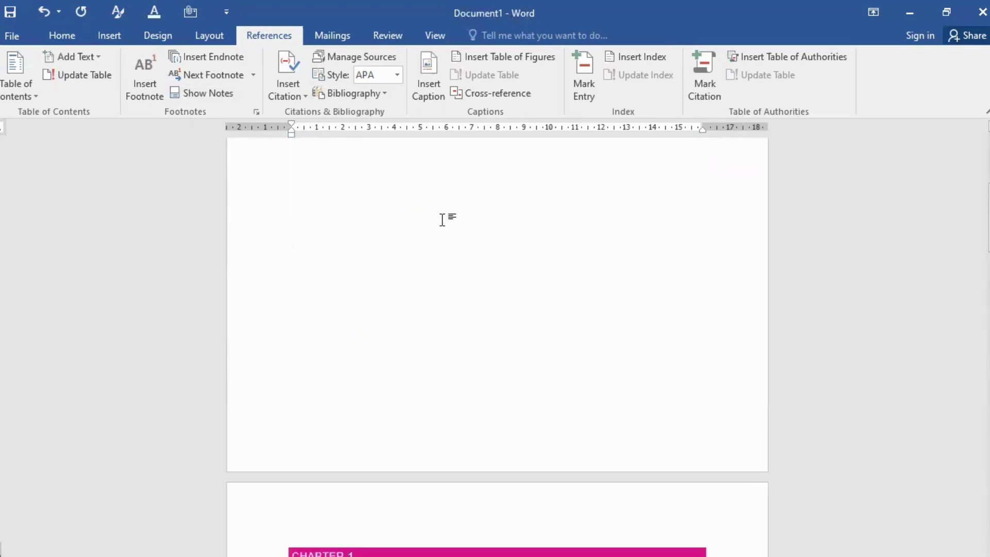
scroll(442, 220, up, 1)
click(360, 343)
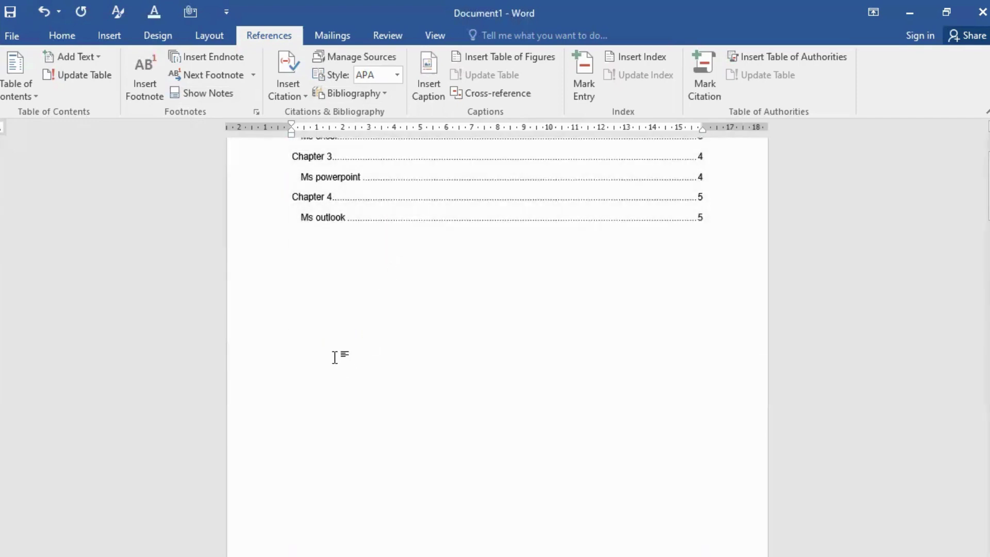
key(Return)
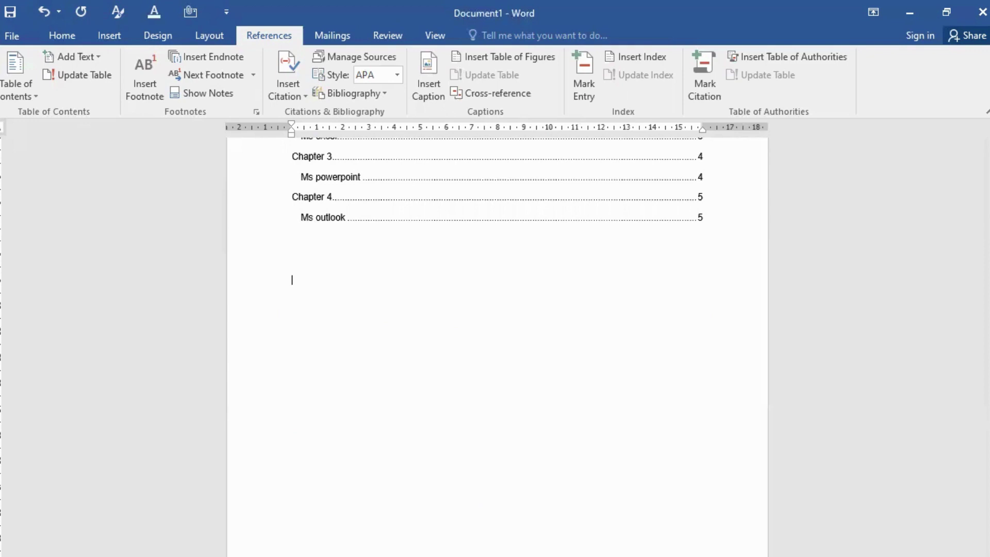
click(288, 85)
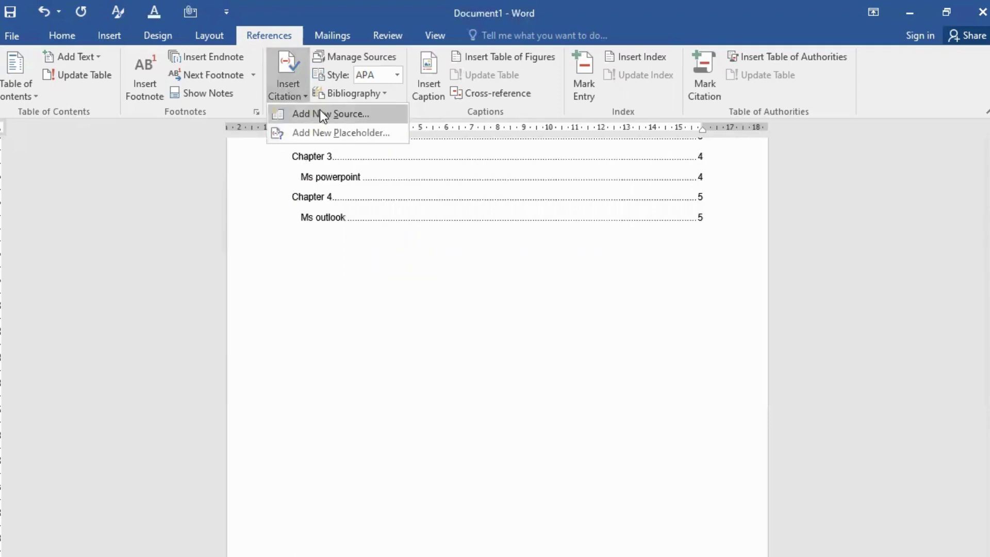
click(318, 113)
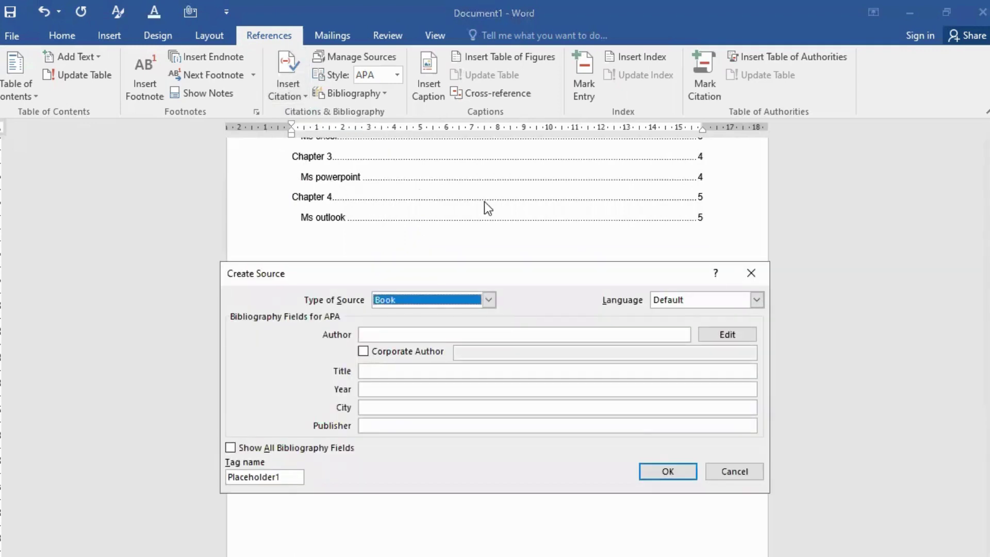
click(487, 300)
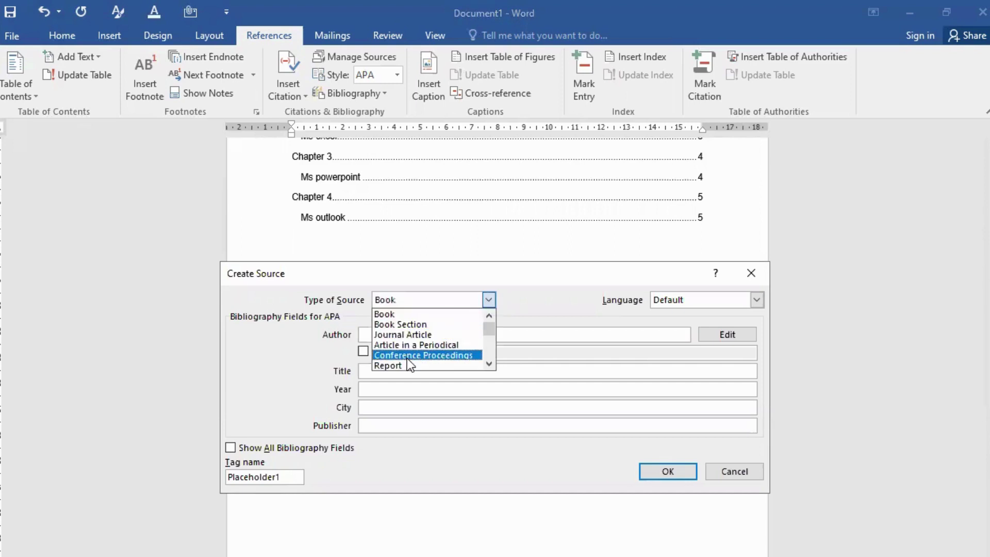
click(389, 315)
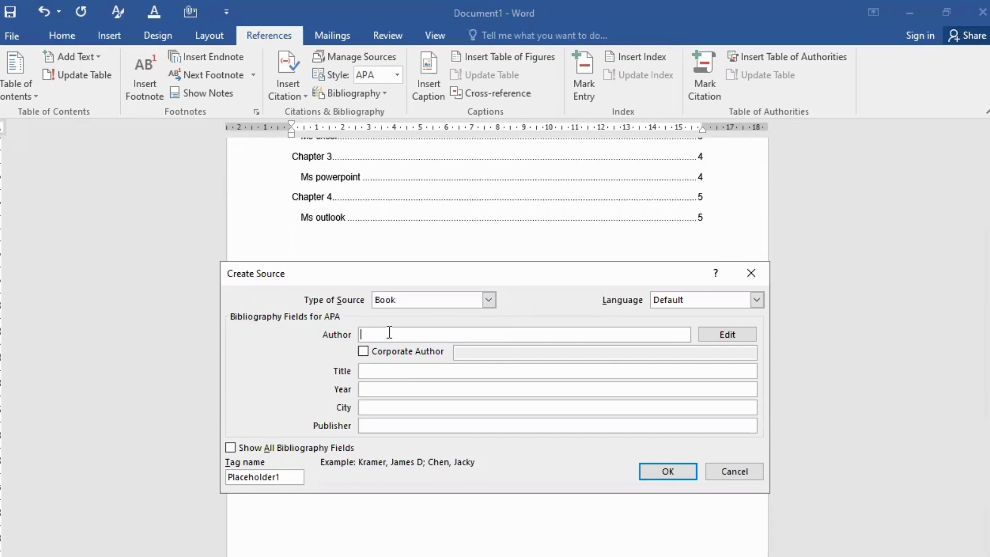
Step: Enter the author's name, title 'ms office', year 2023, city 'rwp' and publisher 'international college'
text(sameer)
click(363, 352)
click(363, 352)
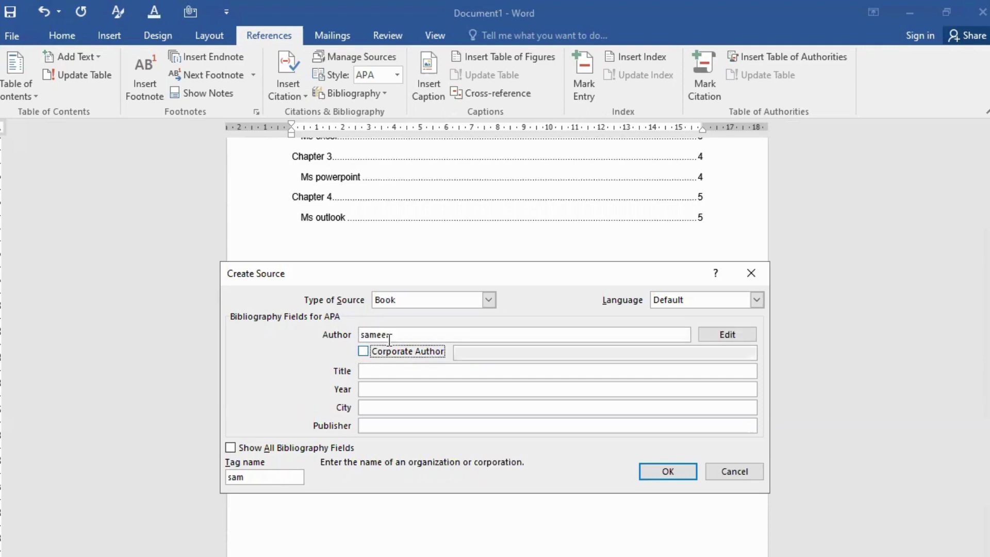
click(381, 372)
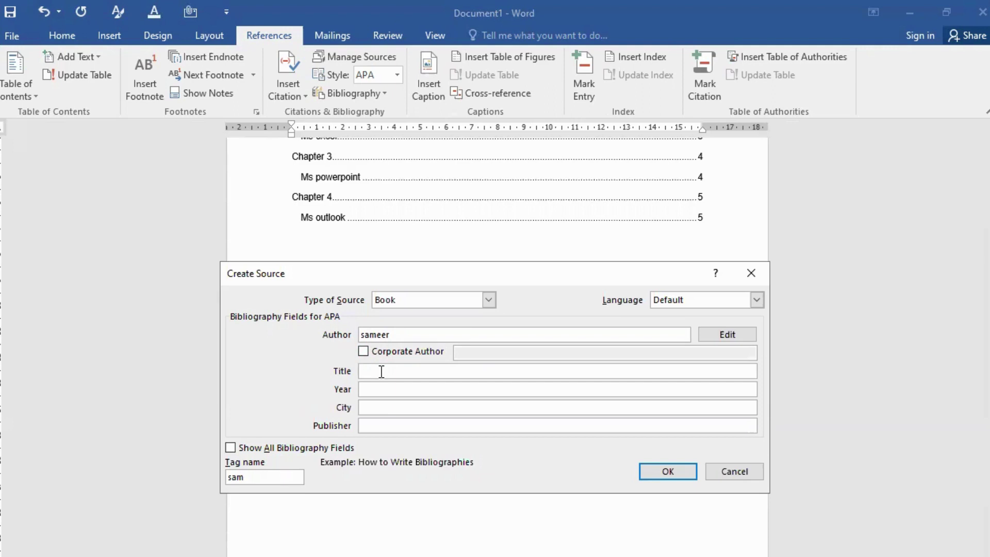
text(s)
key(BackSpace)
text(ms office)
click(380, 389)
text(2023)
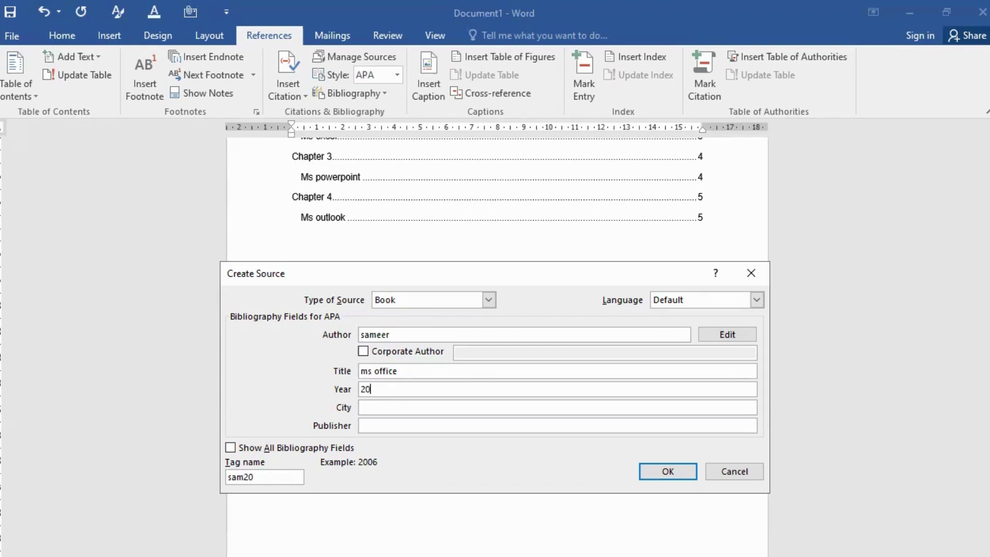
click(389, 406)
text(rwp)
click(384, 426)
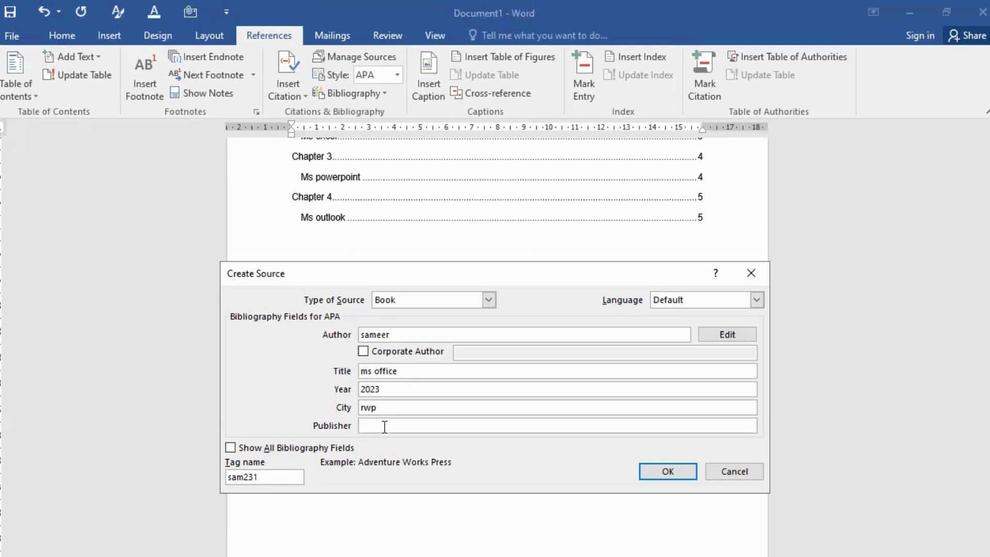
text(international college)
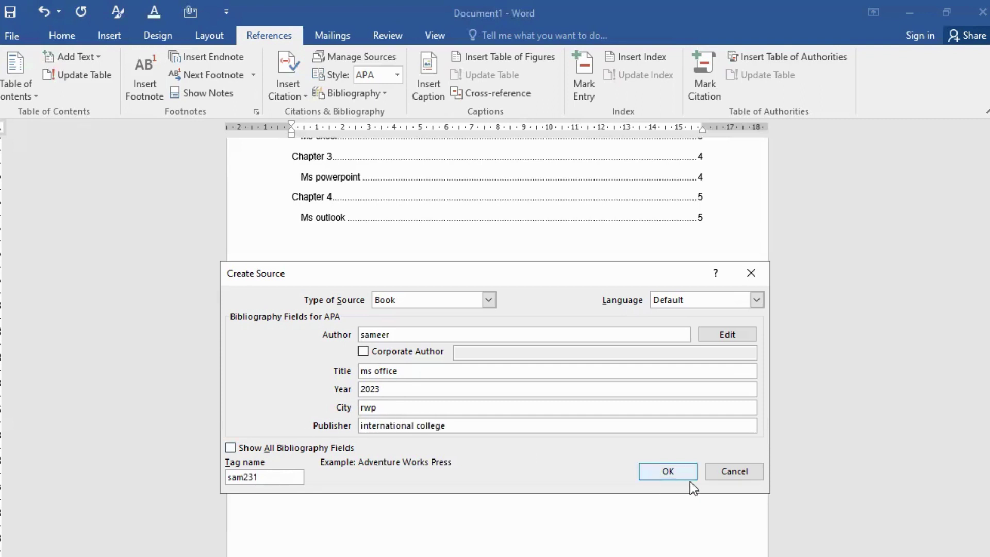
Step: Show all bibliography fields, then finish the source to insert the (author, 2023) citation
click(230, 447)
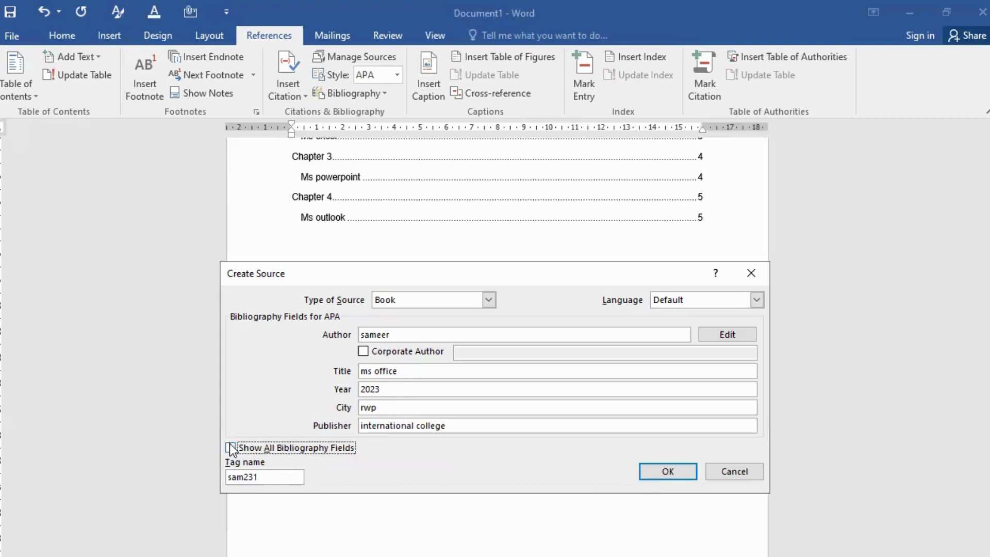
click(369, 426)
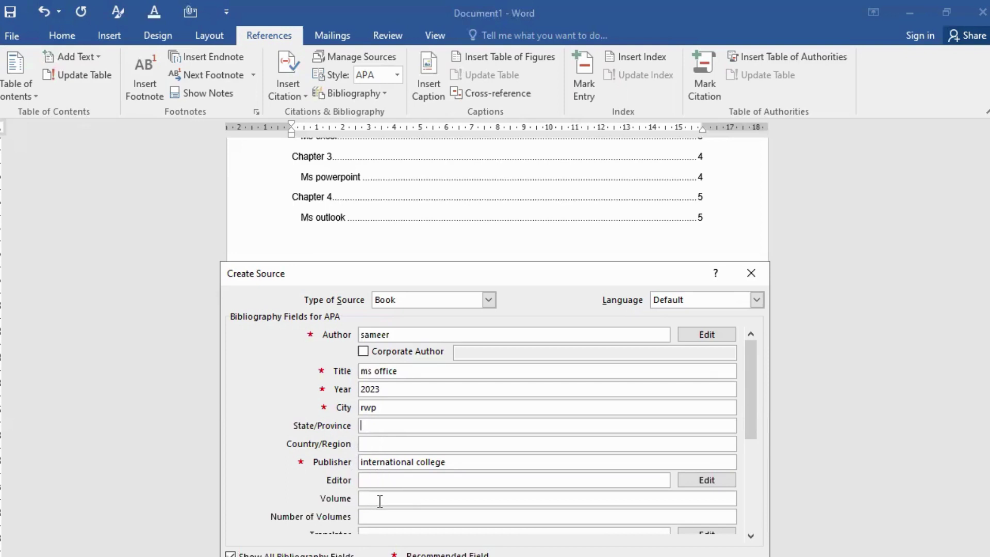
drag(747, 406, 750, 454)
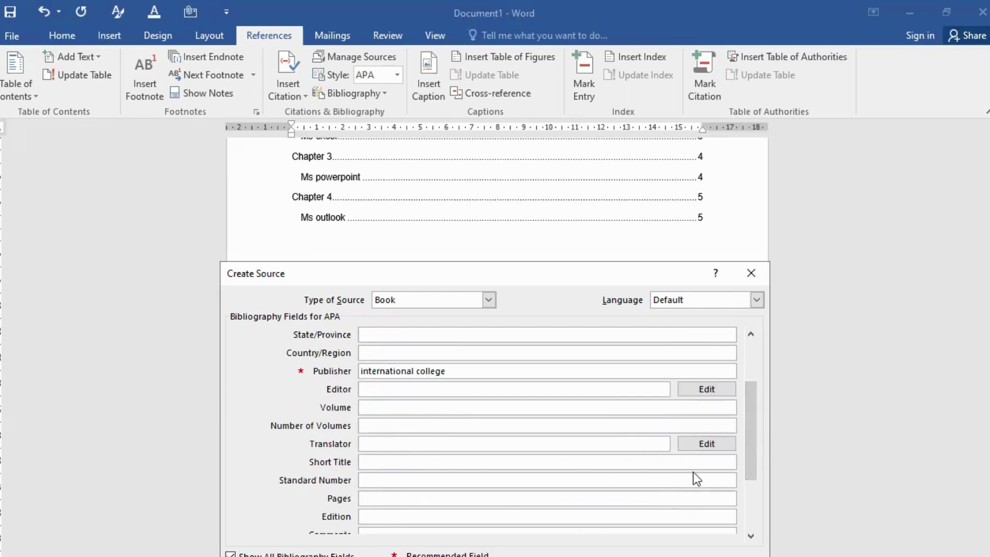
drag(749, 450, 750, 403)
click(361, 389)
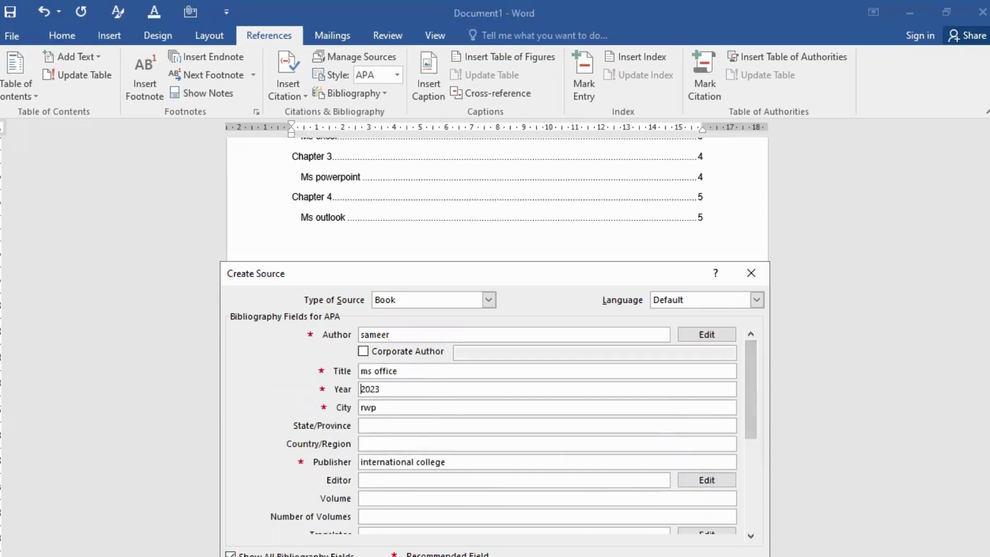
key(Return)
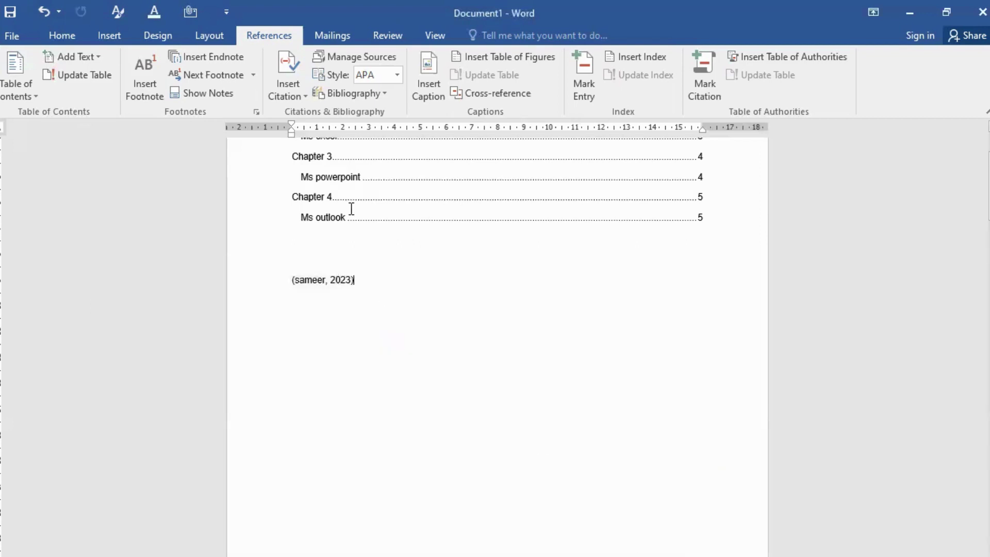
Step: Insert the built-in Bibliography listing the 2023 'ms office' book source below the citation
click(351, 92)
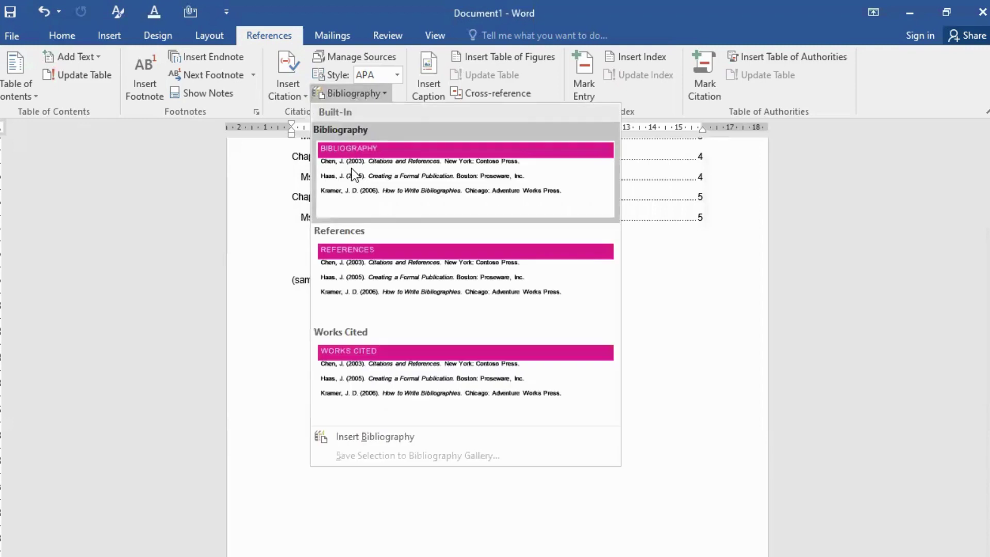
click(355, 180)
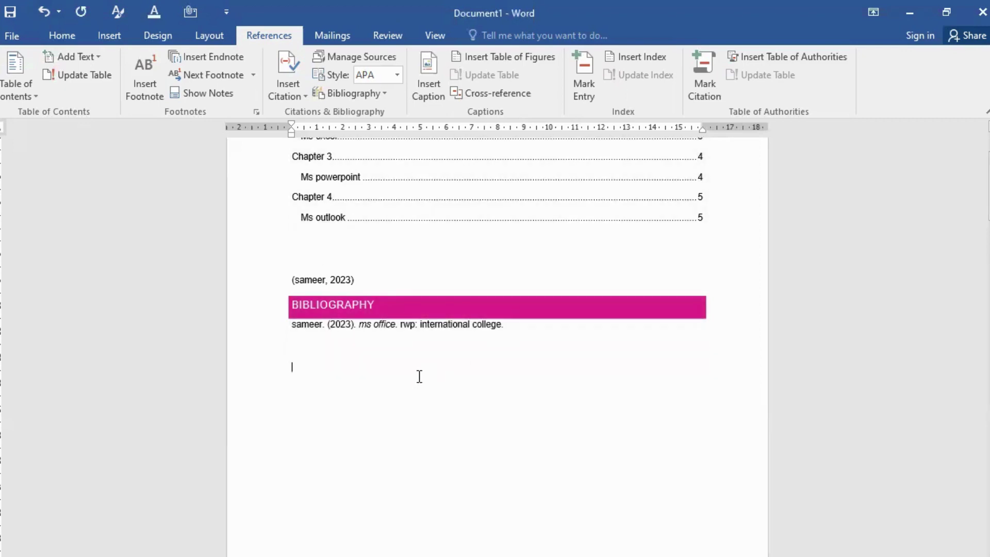
double_click(422, 367)
scroll(424, 154, down, 7)
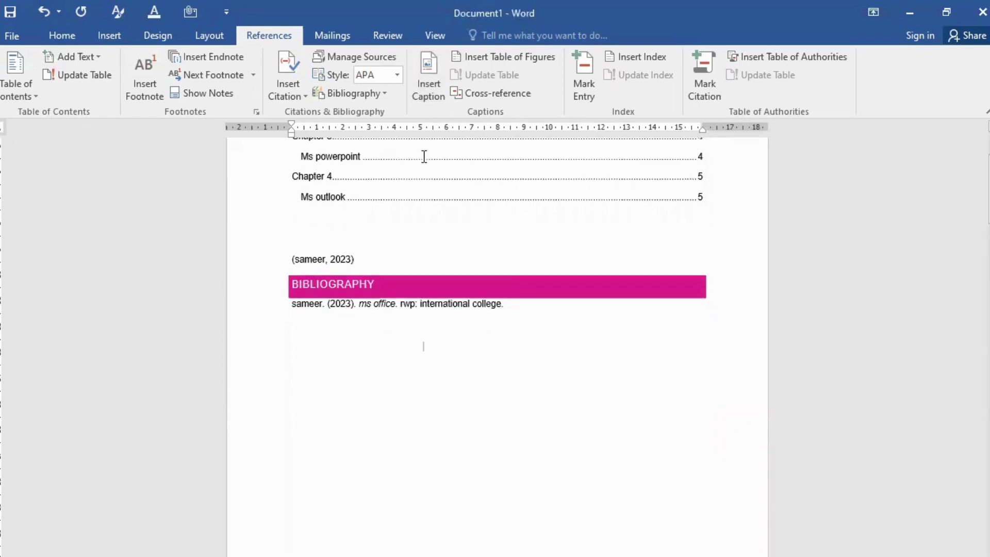
scroll(366, 234, down, 6)
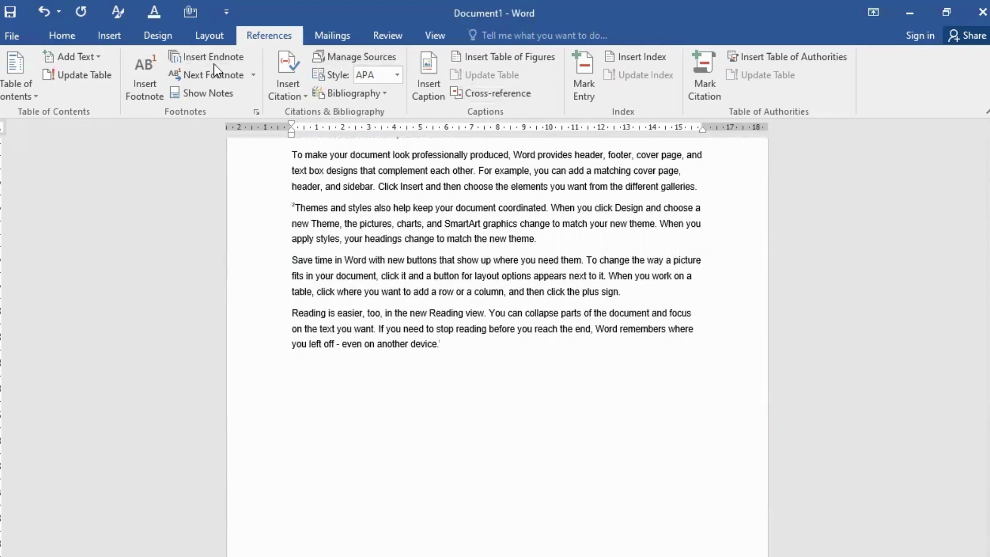
Step: Insert the professional IT courses picture into Chapter 1 and shrink it to about 9 cm wide
click(104, 36)
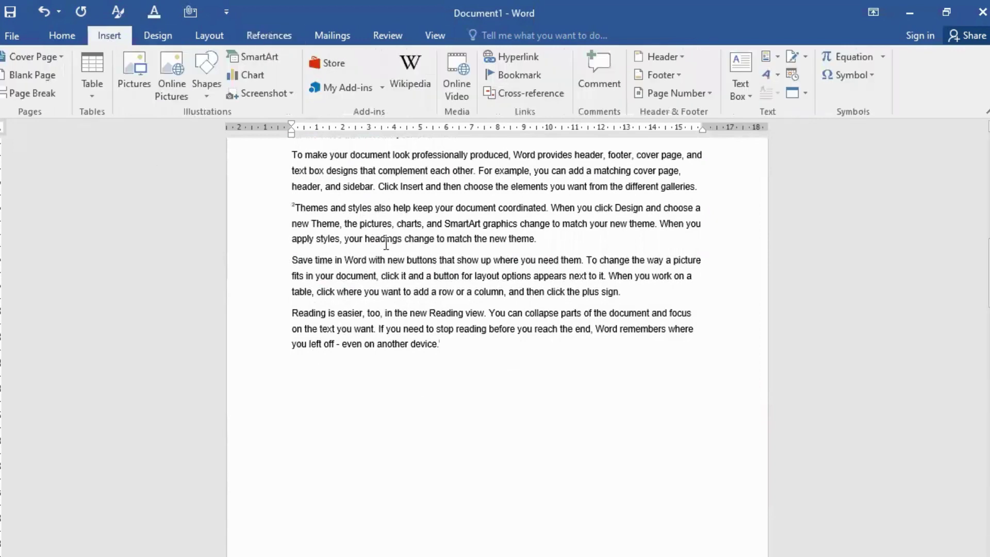
scroll(174, 129, up, 2)
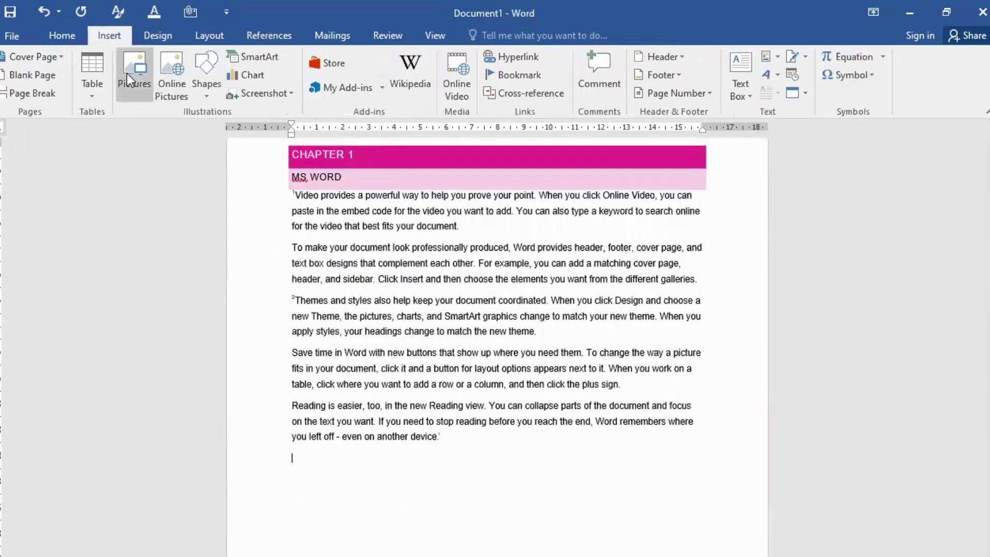
click(129, 80)
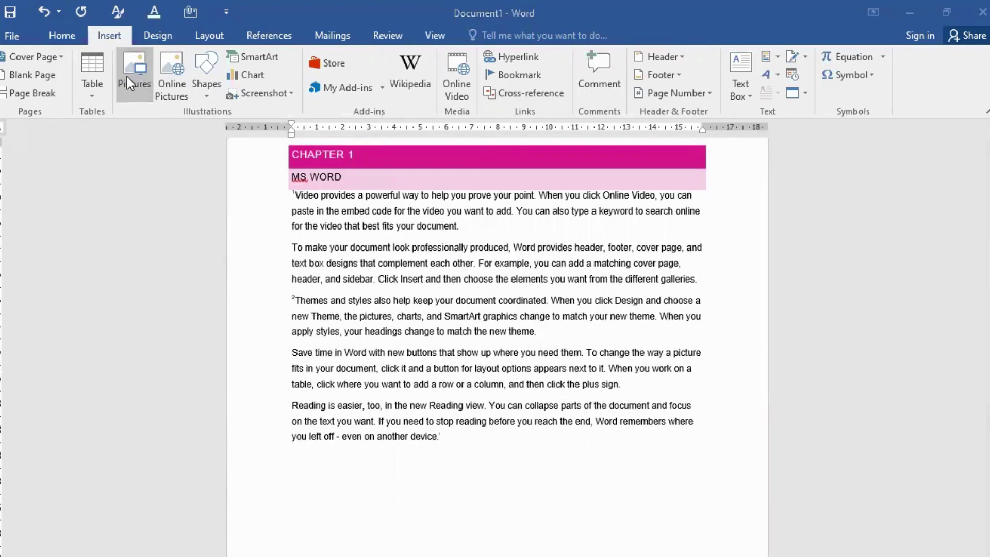
click(416, 130)
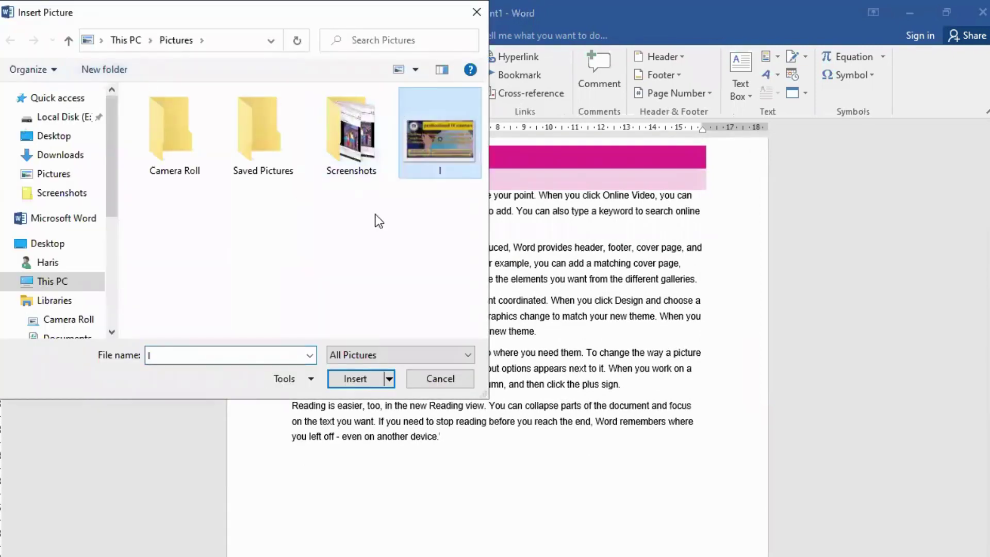
click(345, 381)
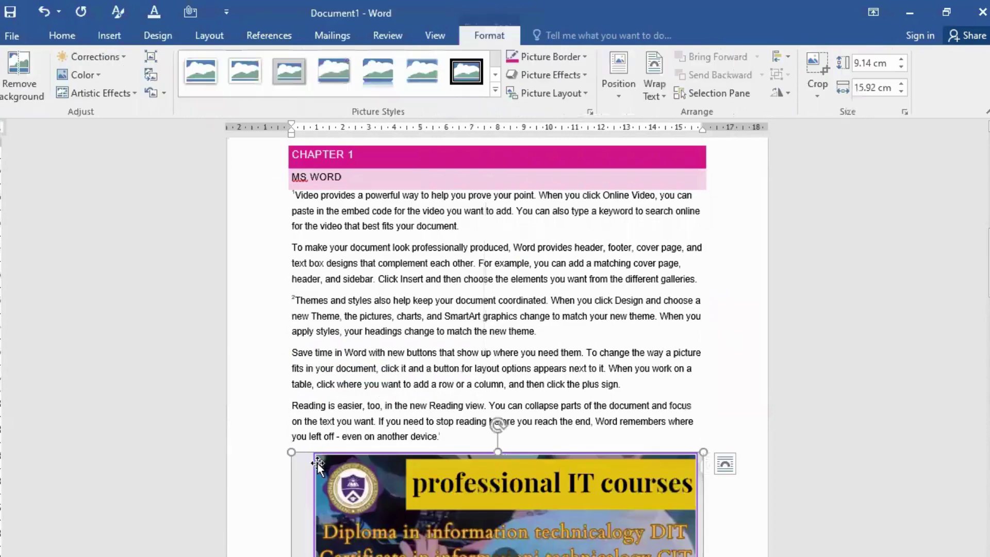
drag(288, 449, 527, 547)
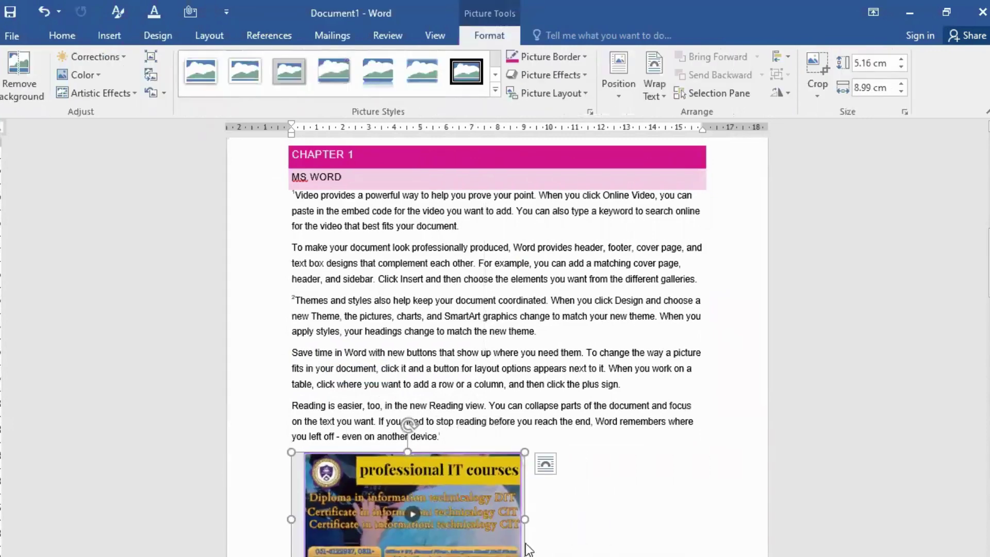
Step: Caption the picture 'Figure 1' using the Figure label
click(267, 36)
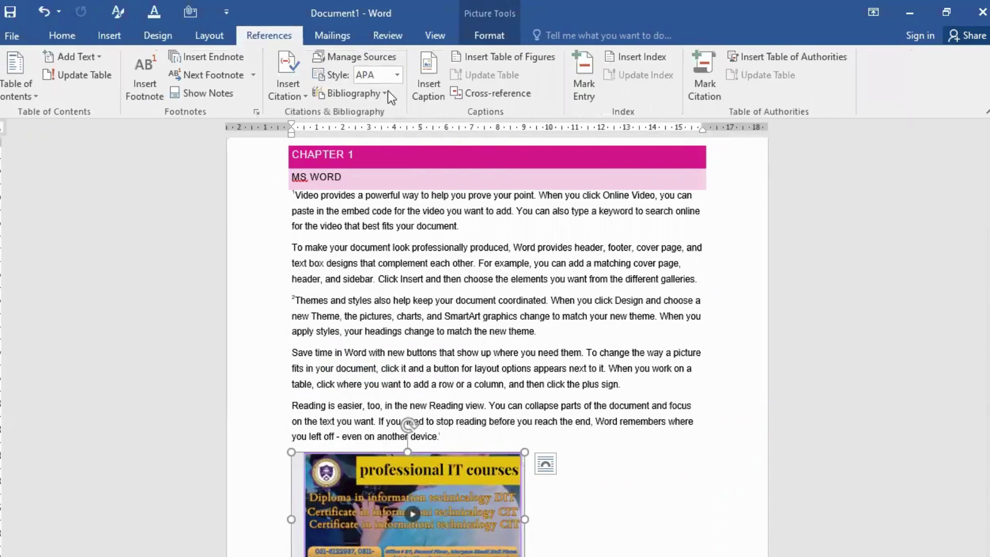
click(426, 91)
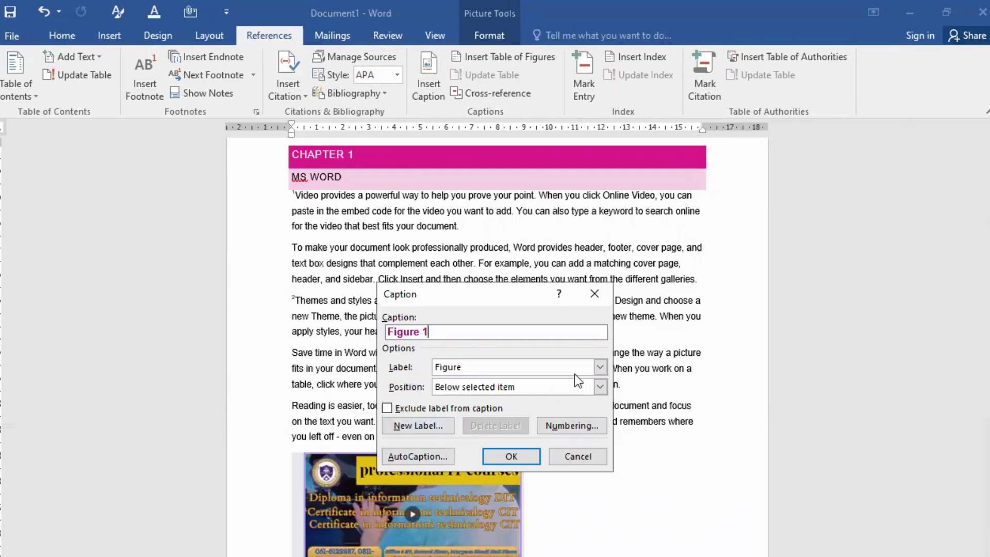
click(600, 367)
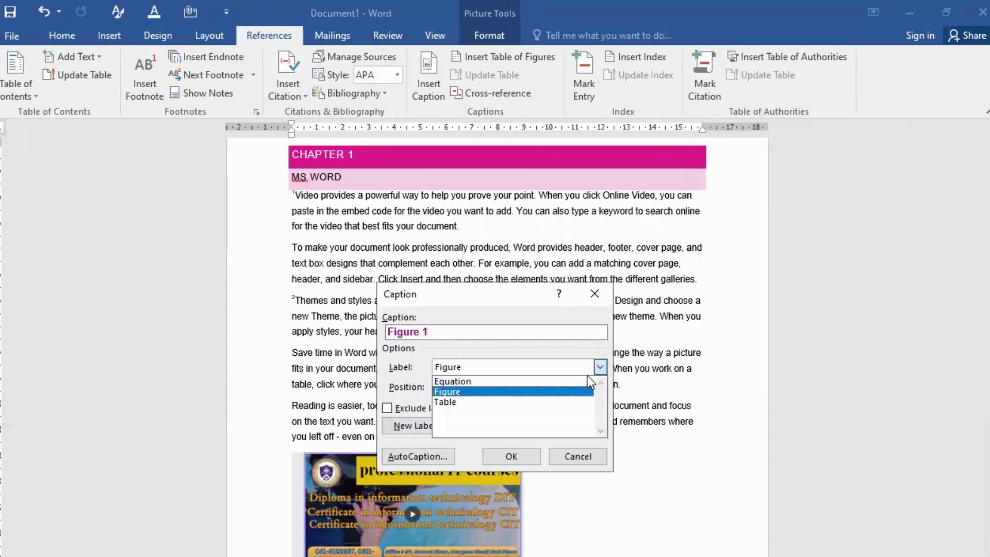
click(459, 391)
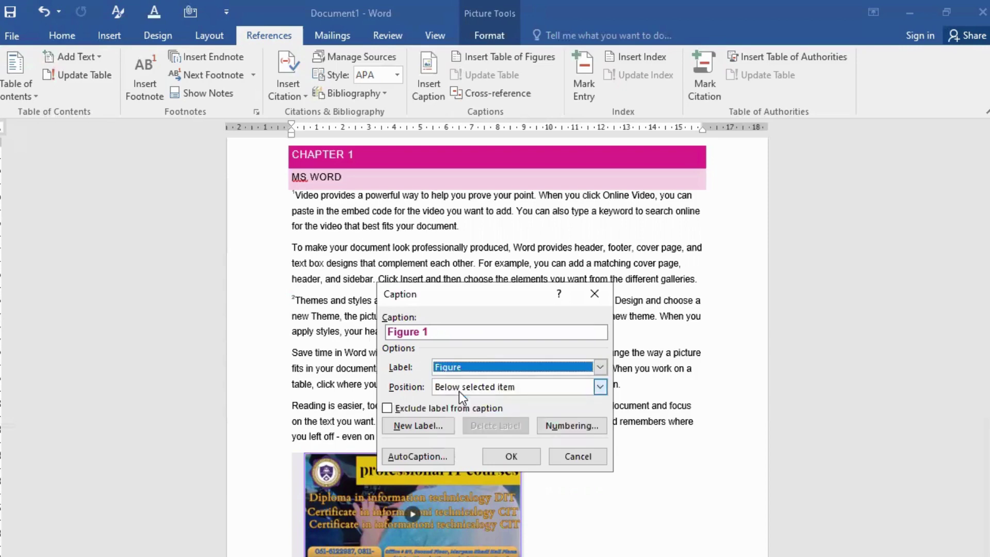
click(511, 456)
scroll(331, 541, down, 3)
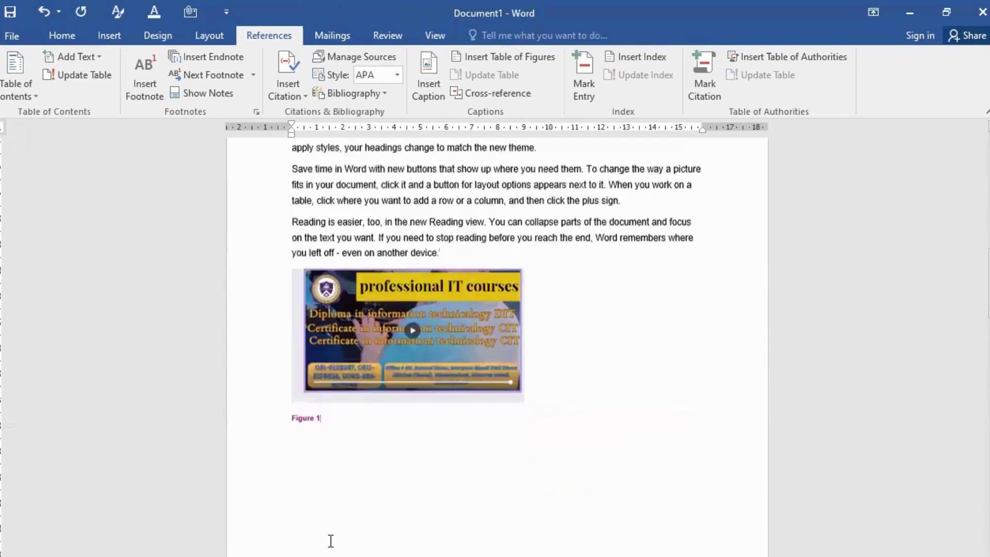
scroll(330, 541, down, 12)
Step: Insert Screenshot (34) from the Screenshots folder after the Chapter 2 text, resized to 4.8 × 6 cm
click(325, 408)
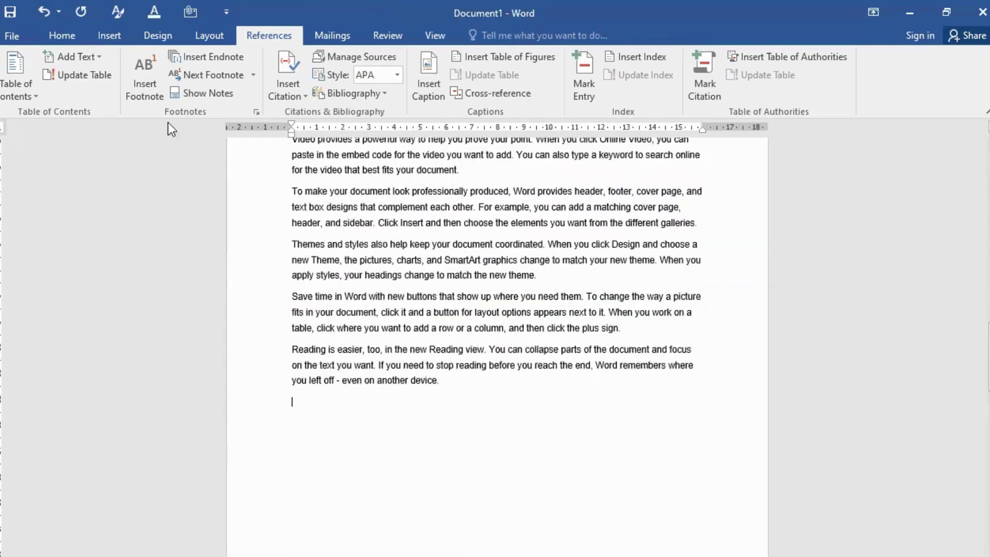
click(106, 35)
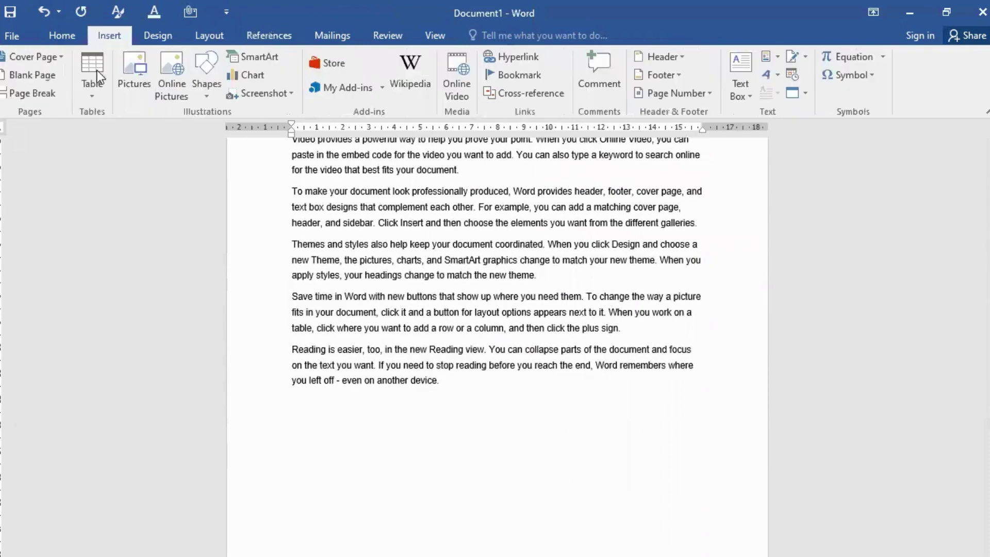
click(132, 85)
click(356, 152)
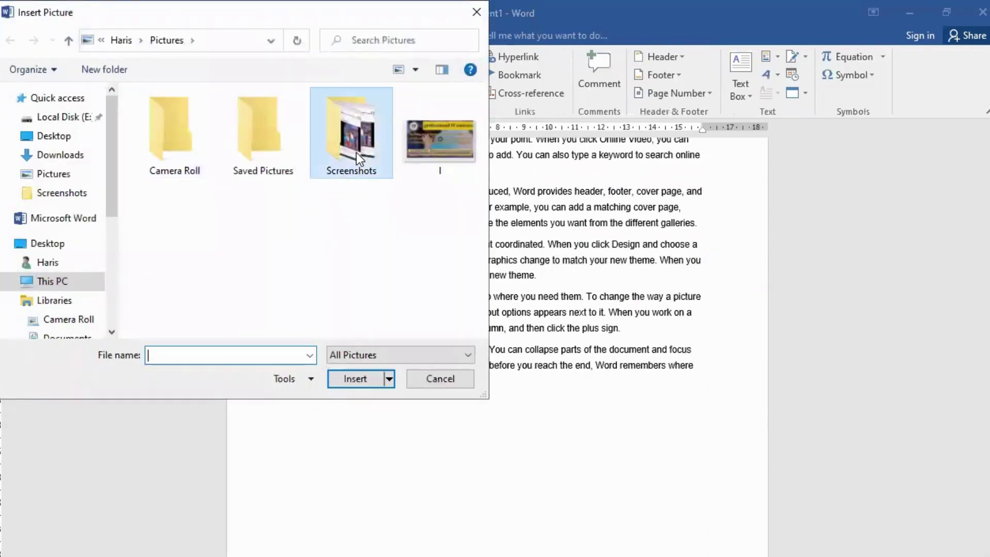
double_click(357, 152)
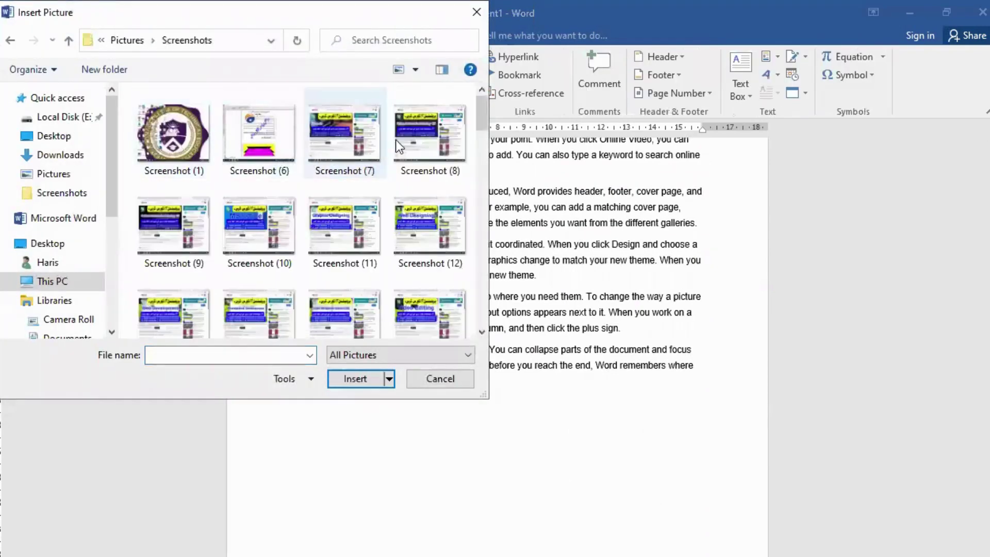
scroll(382, 240, down, 5)
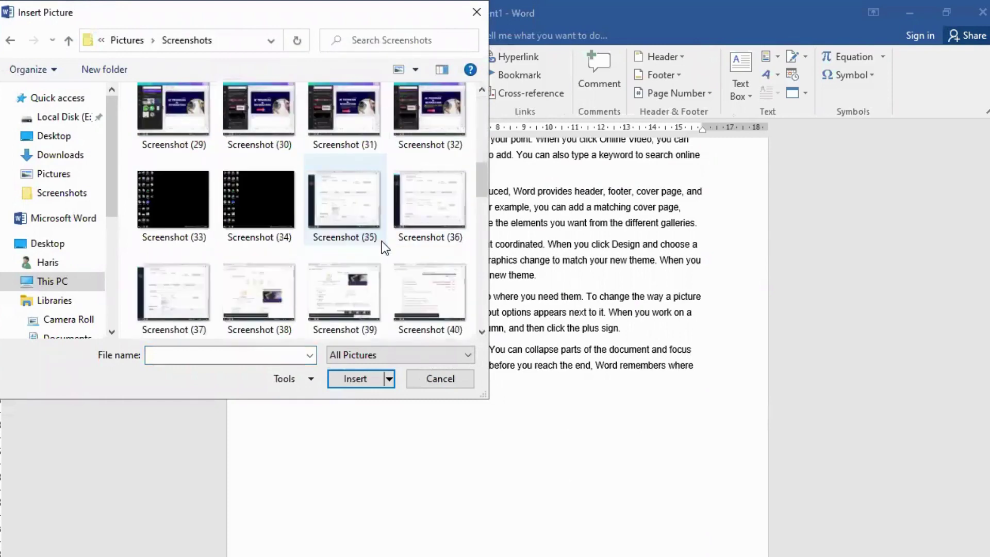
click(269, 203)
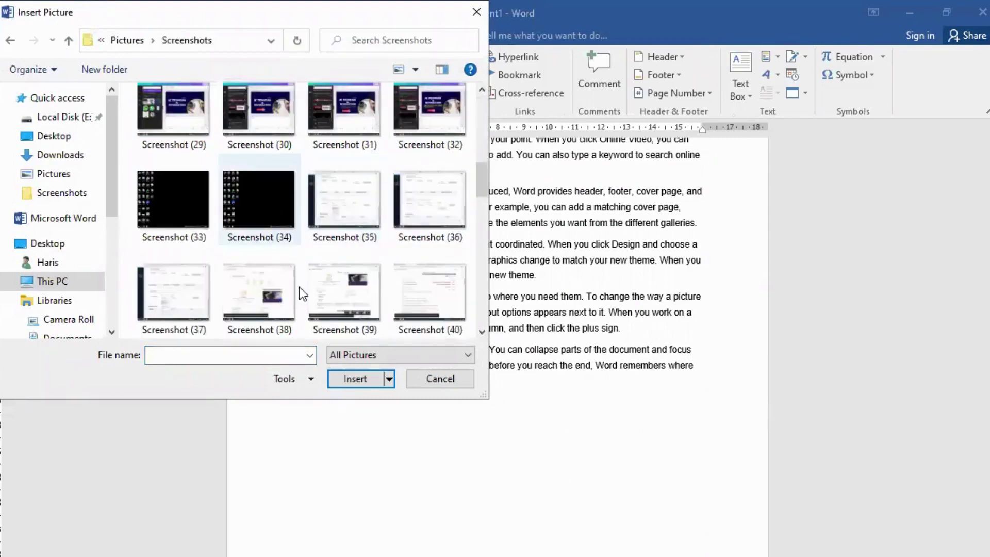
click(360, 381)
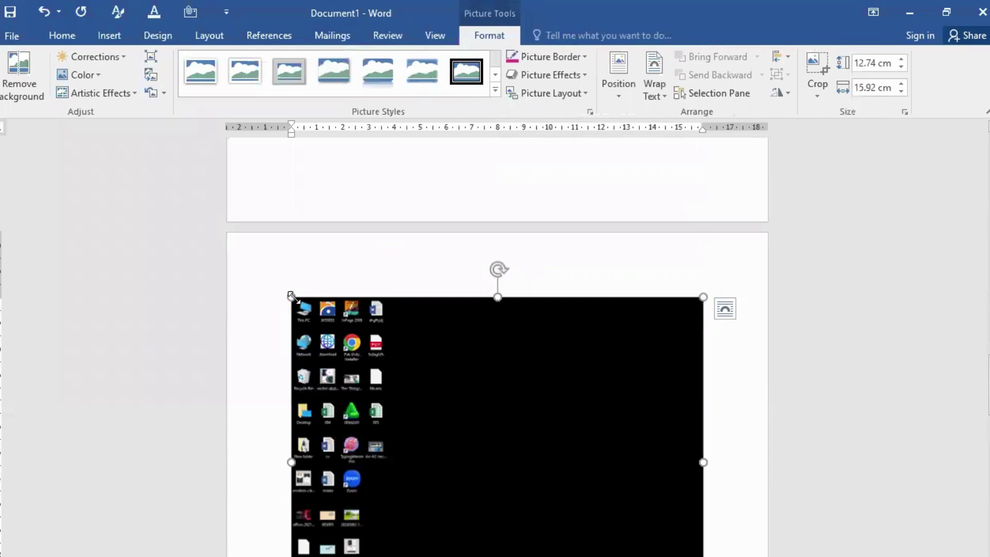
drag(291, 296, 531, 524)
scroll(356, 321, down, 3)
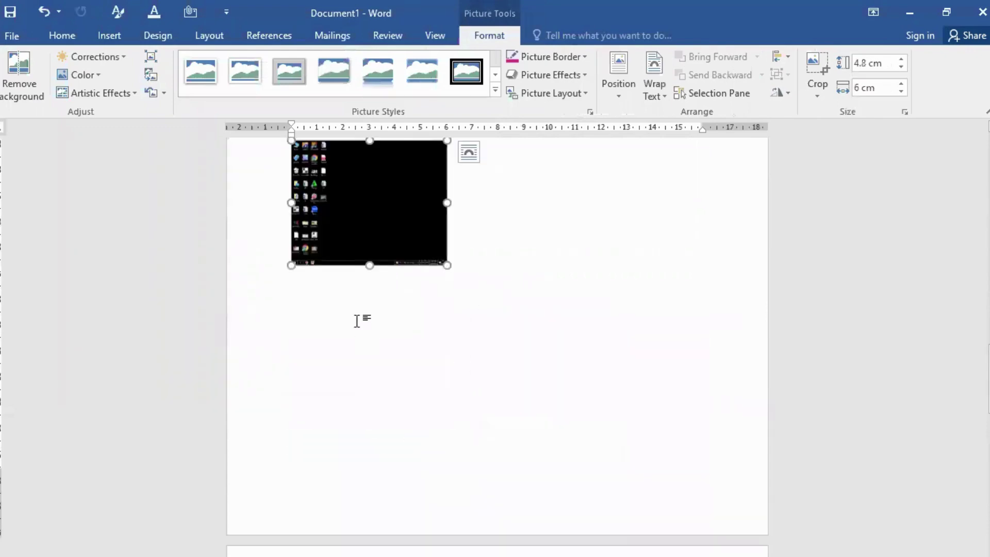
scroll(356, 320, up, 5)
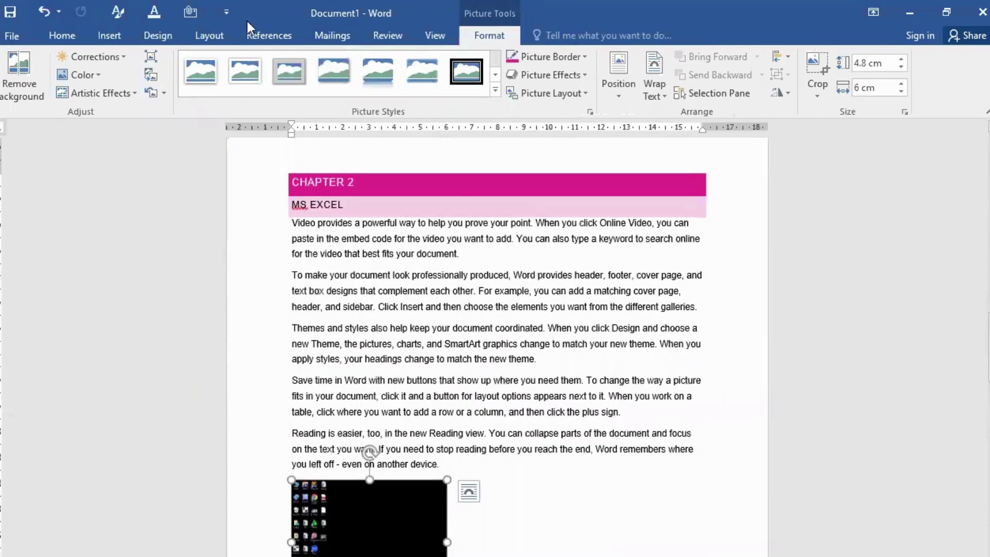
Step: Add the caption 'Figure 2' to the screenshot
click(265, 35)
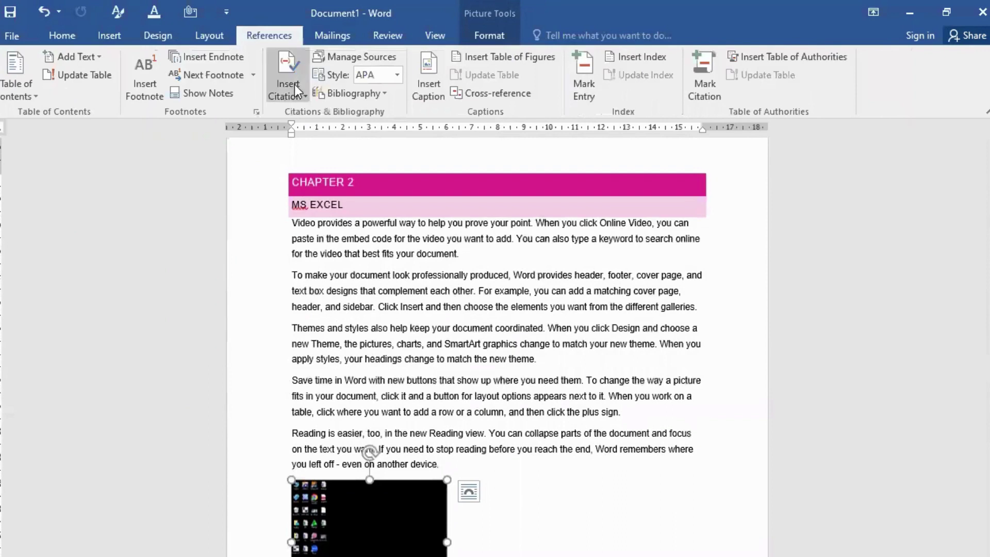
click(429, 73)
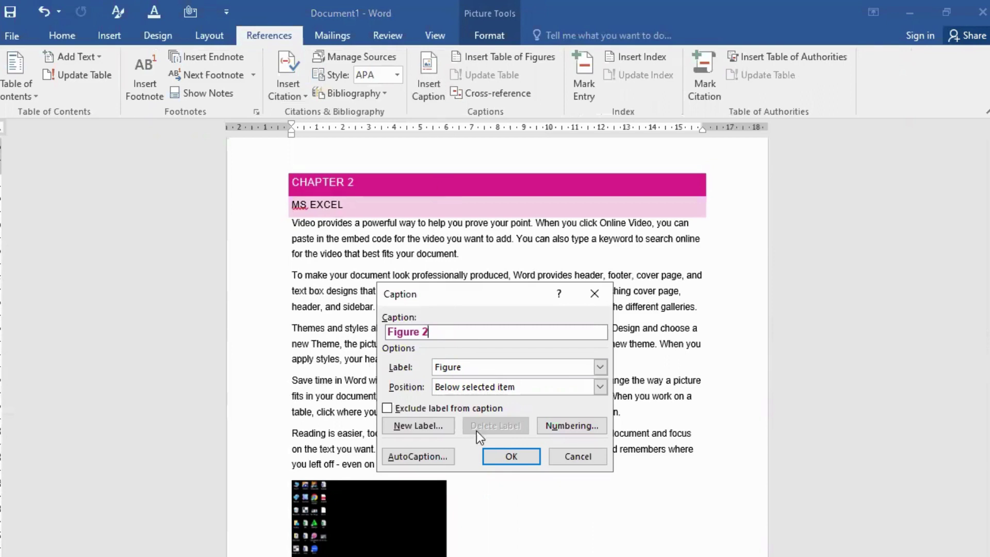
click(502, 458)
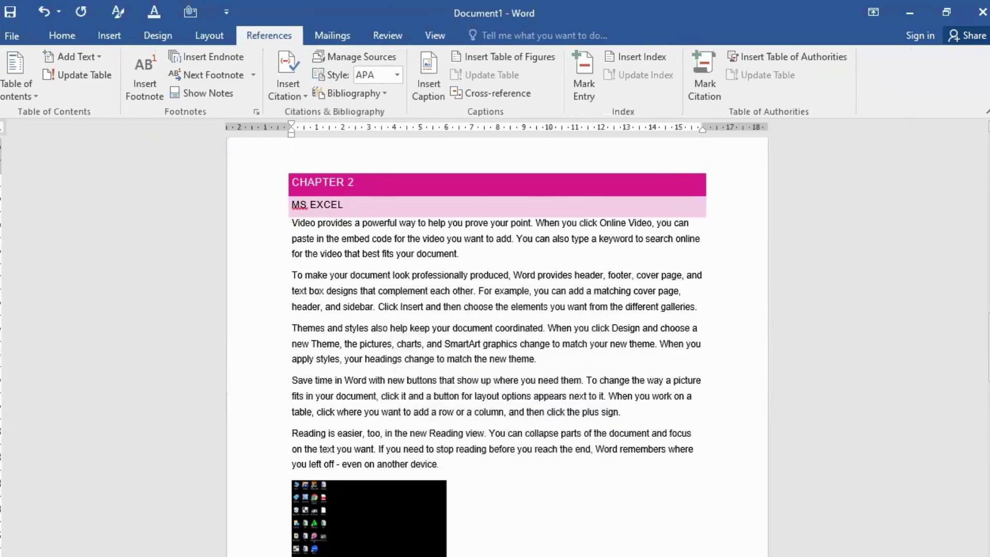
scroll(449, 466, down, 1)
scroll(374, 454, up, 4)
Step: Insert a table of figures on a new line just below the table of contents
scroll(374, 454, up, 3)
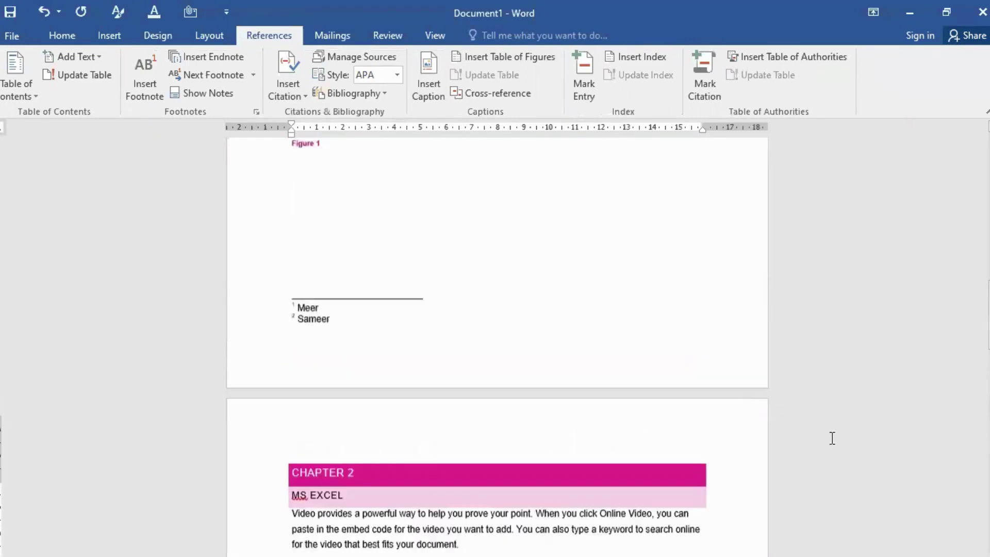
drag(979, 331, 979, 191)
click(480, 510)
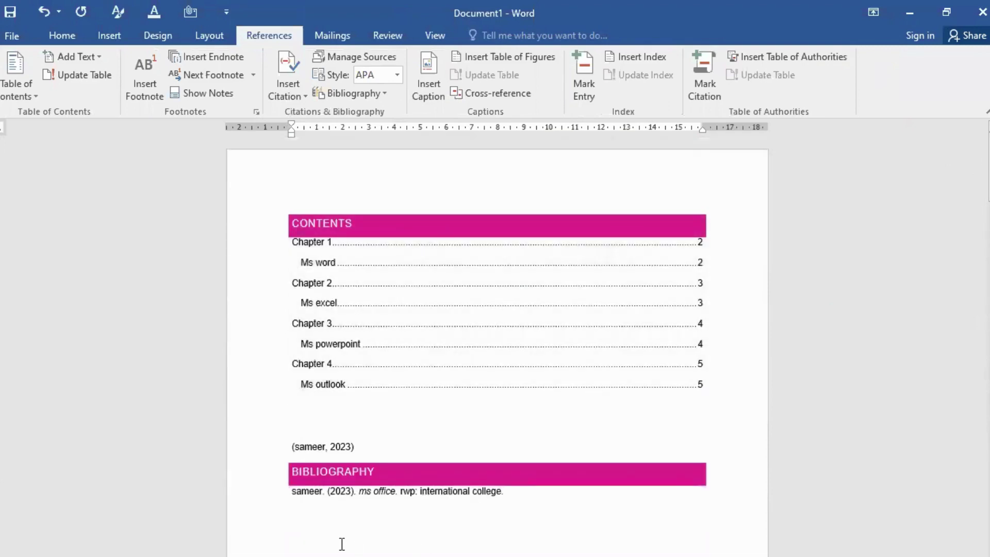
scroll(320, 547, down, 2)
click(326, 356)
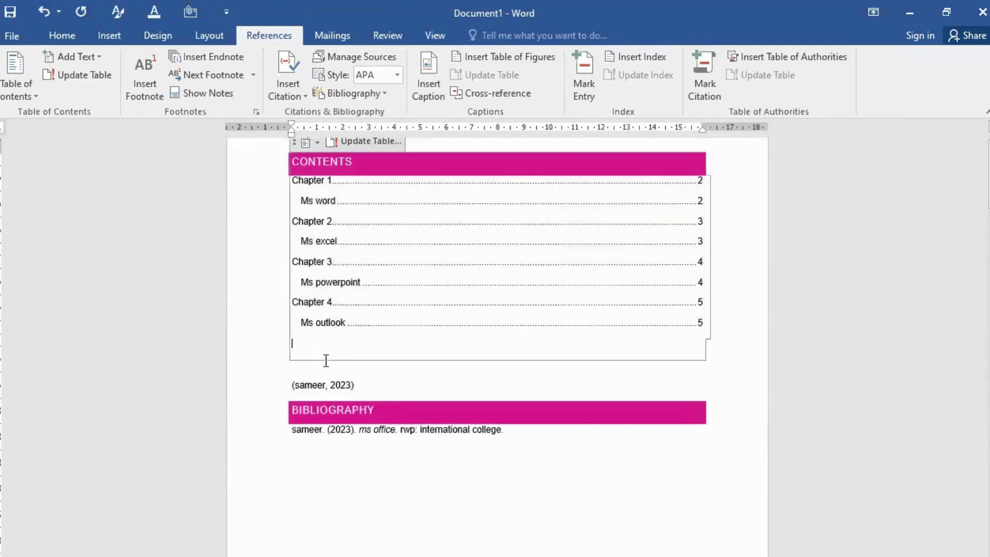
click(306, 371)
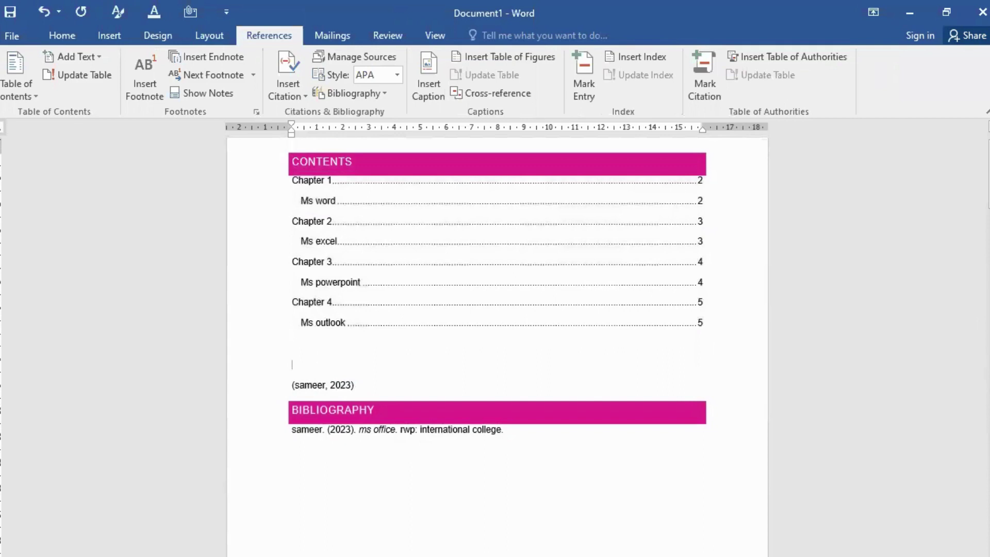
key(Return)
key(Return)
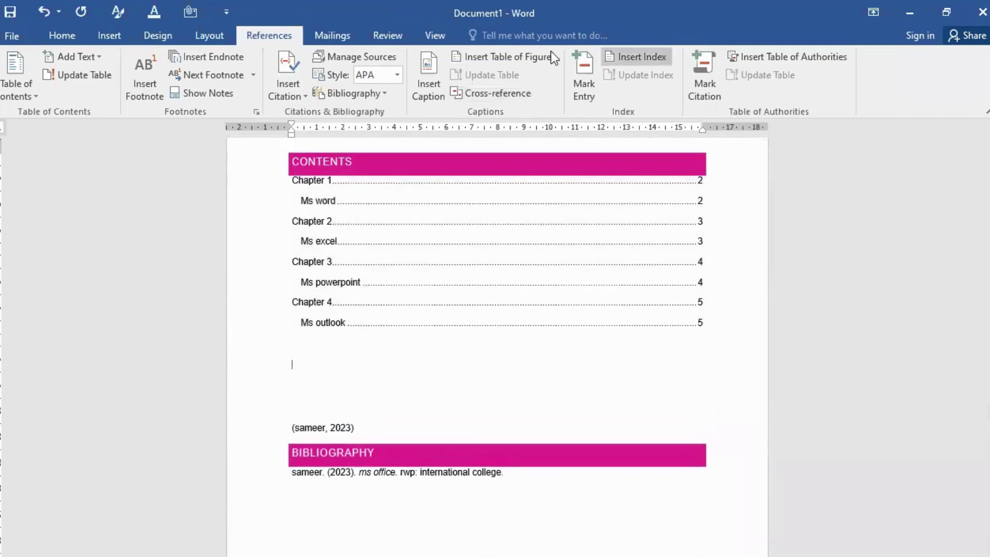
click(515, 56)
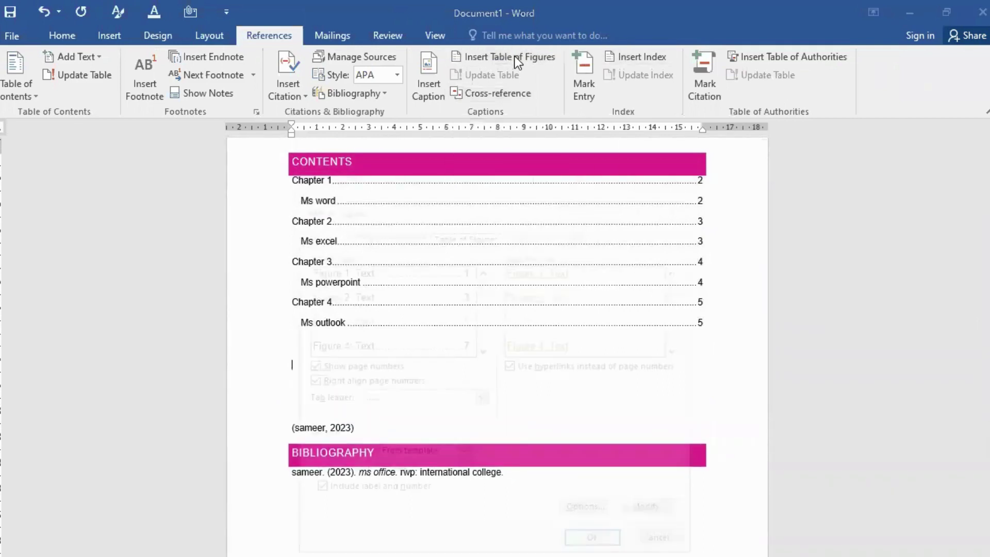
key(Return)
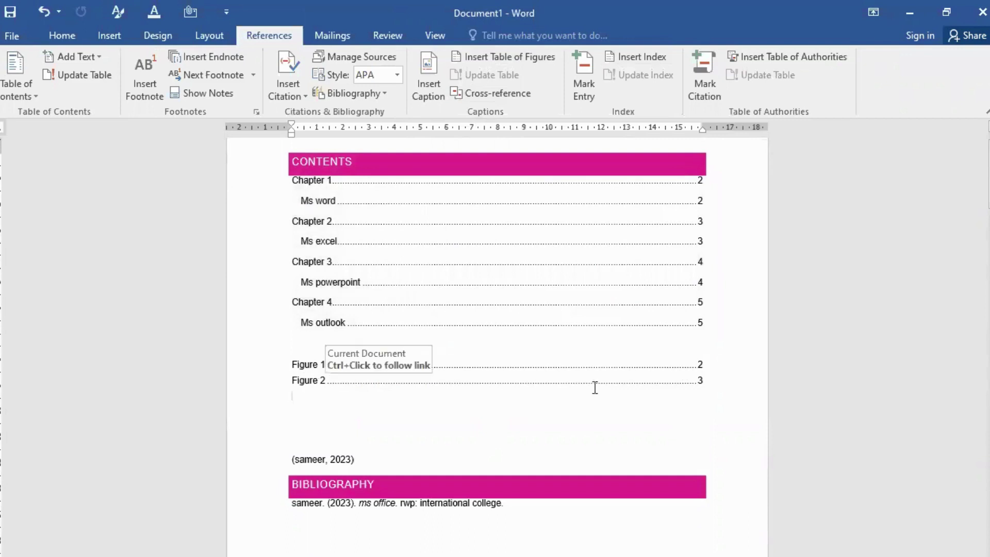
Step: Follow the Figure 2 entry to its caption, then return to the bibliography
ctrl+click(310, 384)
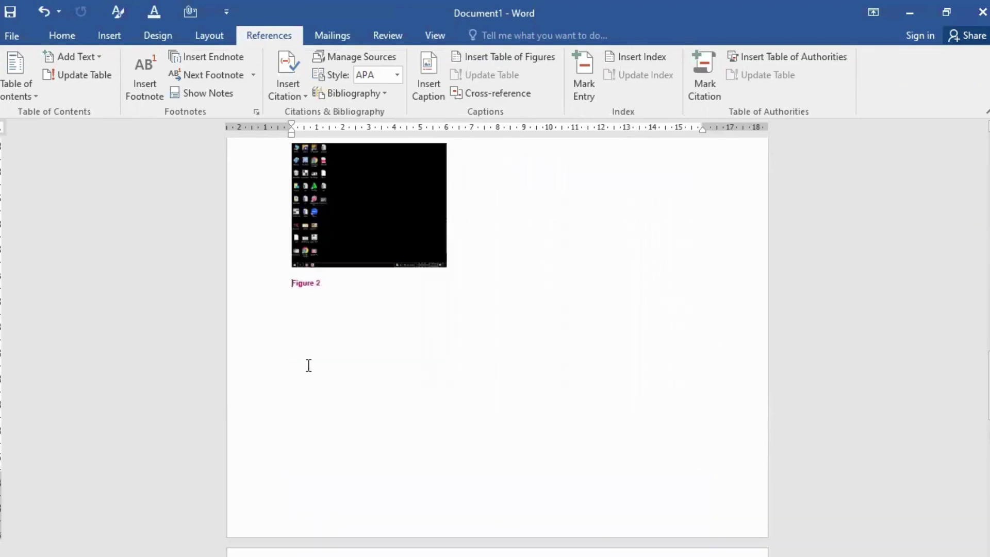
drag(982, 412, 984, 155)
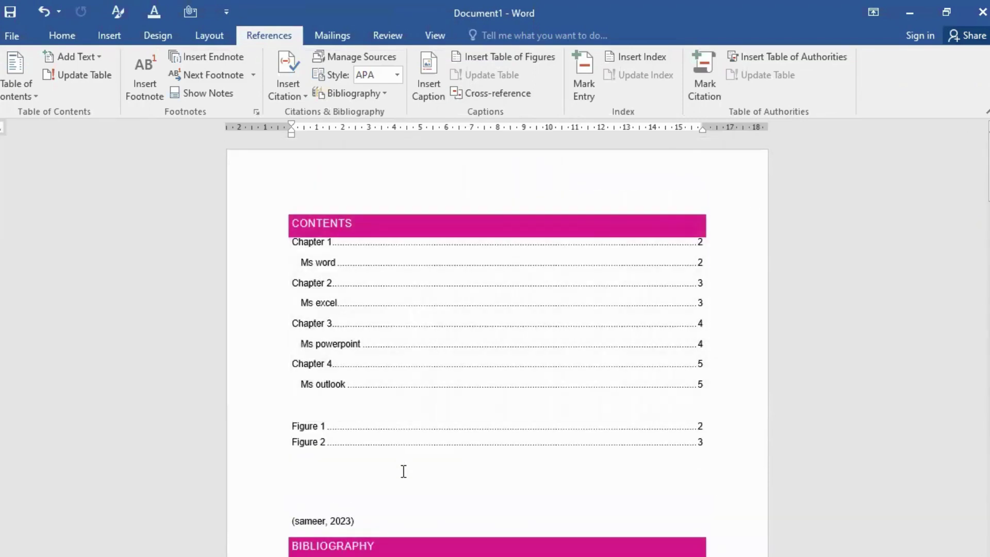
scroll(594, 247, down, 2)
click(447, 450)
scroll(446, 450, down, 3)
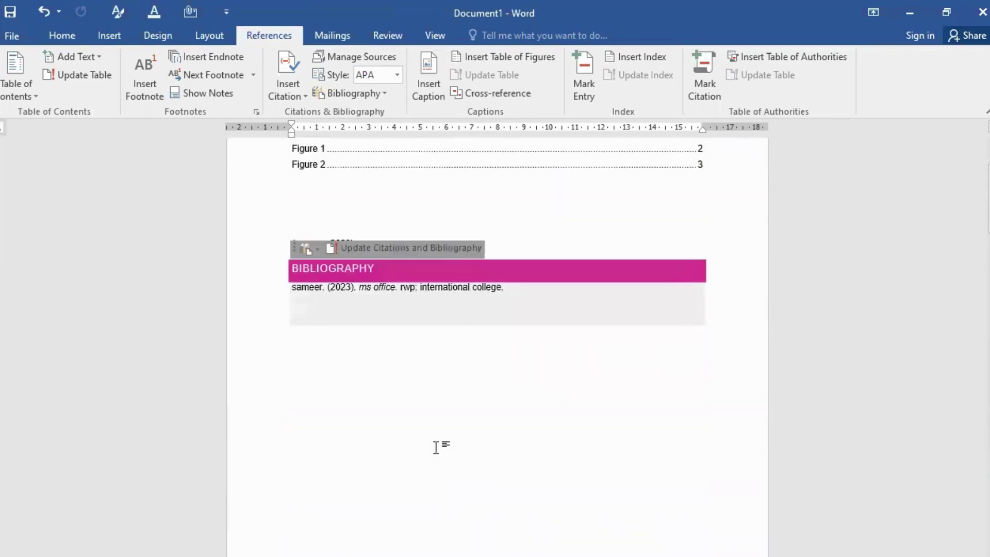
scroll(402, 425, down, 6)
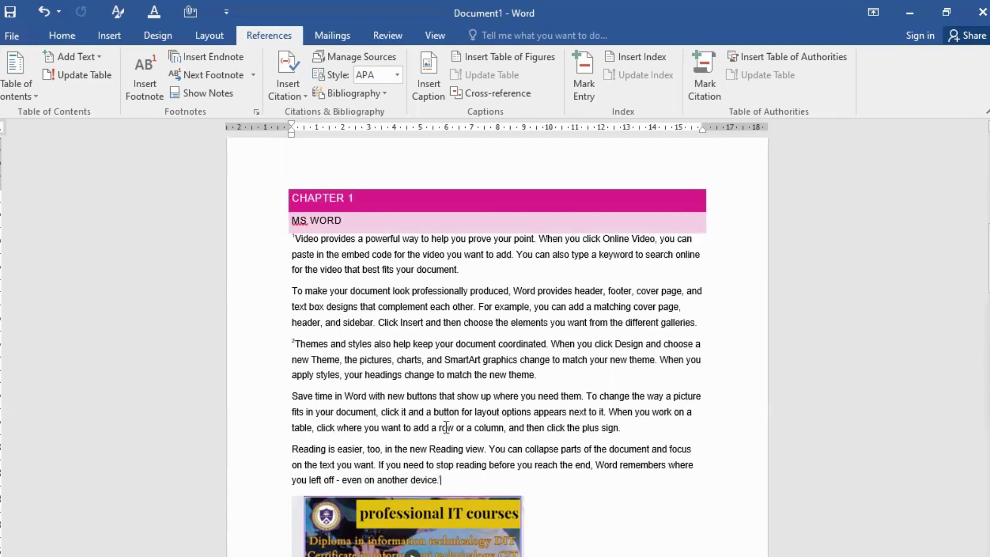
Step: Mark 'can' in Chapter 1's first paragraph as an index entry with subentry 'do'
scroll(410, 222, up, 2)
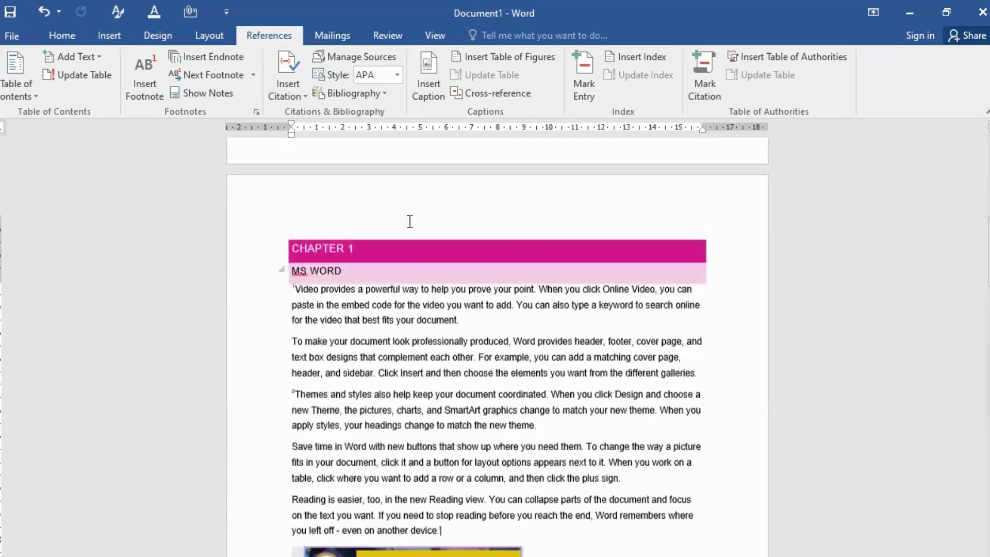
scroll(410, 222, up, 6)
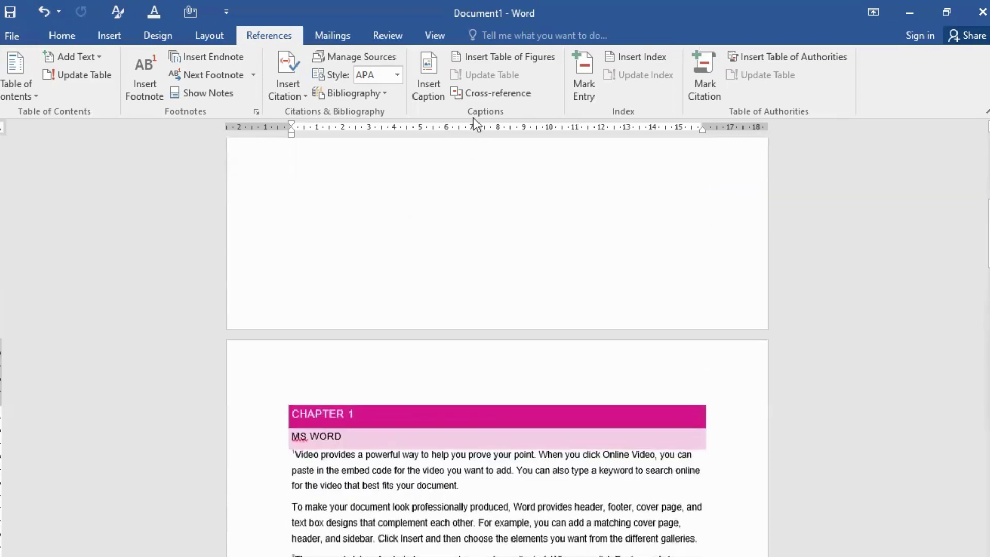
click(590, 85)
scroll(466, 281, up, 15)
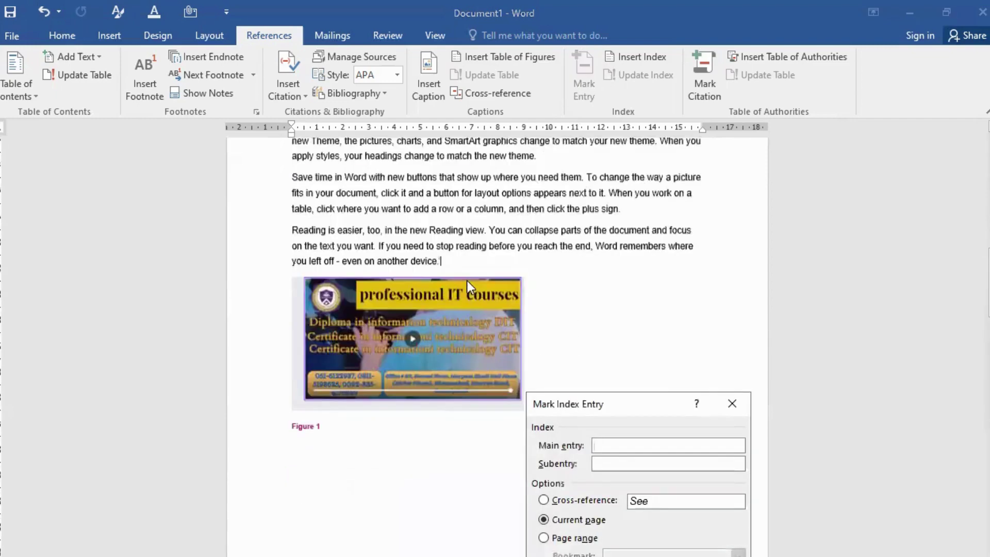
scroll(497, 295, down, 2)
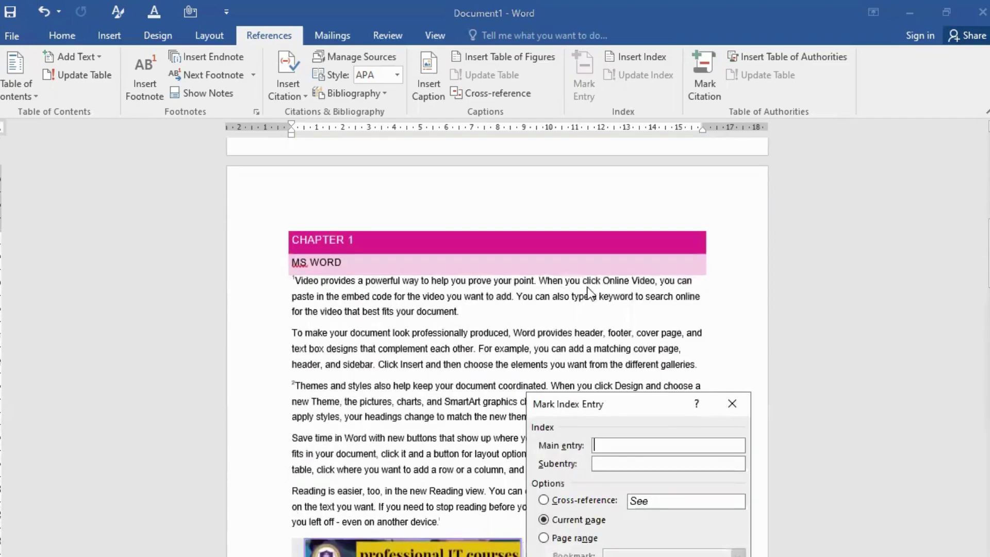
double_click(686, 281)
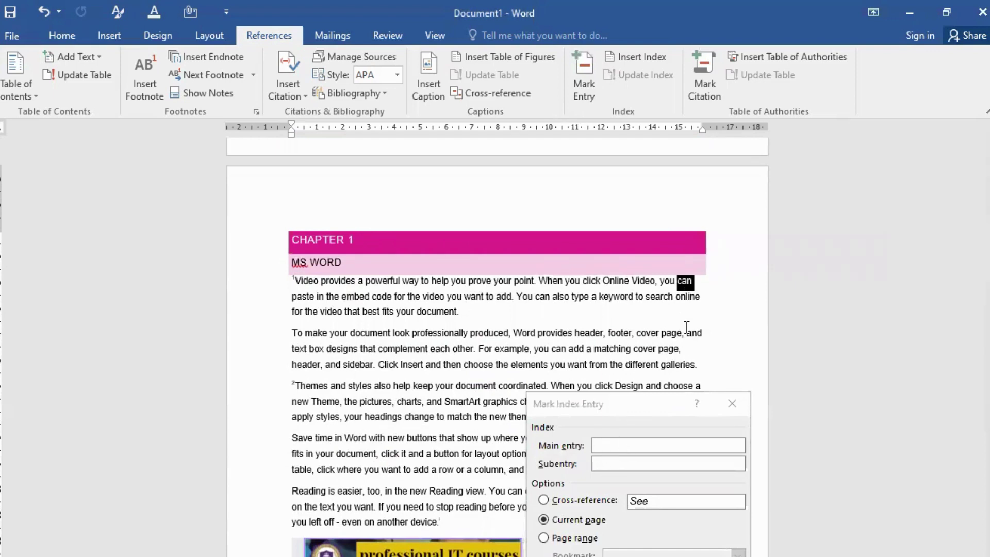
click(601, 442)
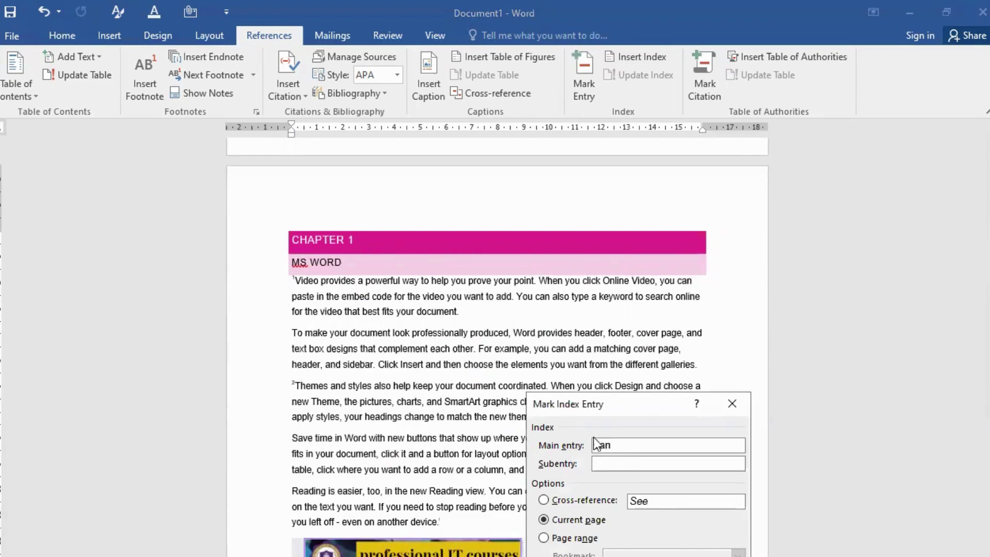
click(612, 464)
text(do)
key(Return)
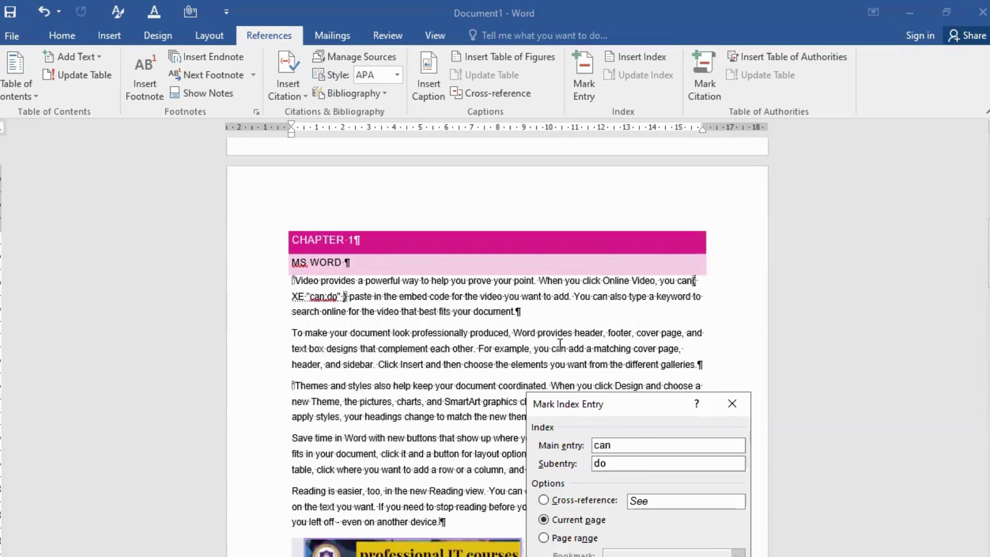
scroll(547, 342, down, 1)
scroll(630, 307, down, 1)
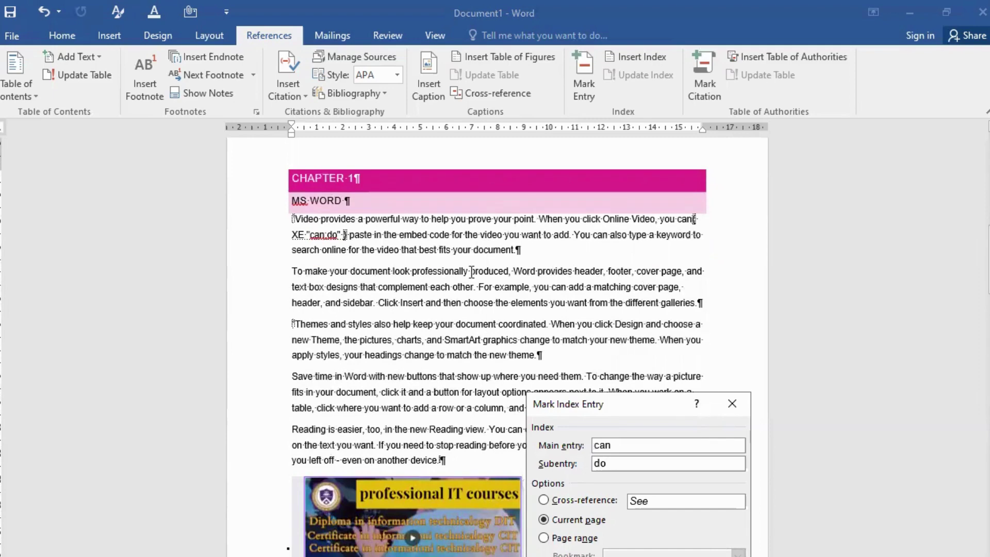
Step: Mark 'document' as an index entry with subentry 'papares', then close the marking window
double_click(371, 272)
click(599, 454)
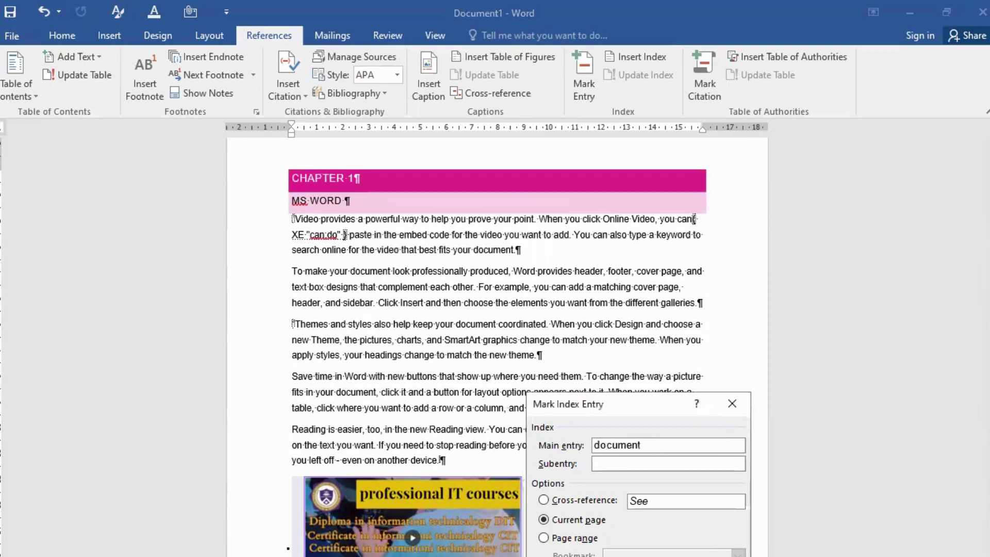
text(papare)
key(BackSpace)
text(s)
key(Return)
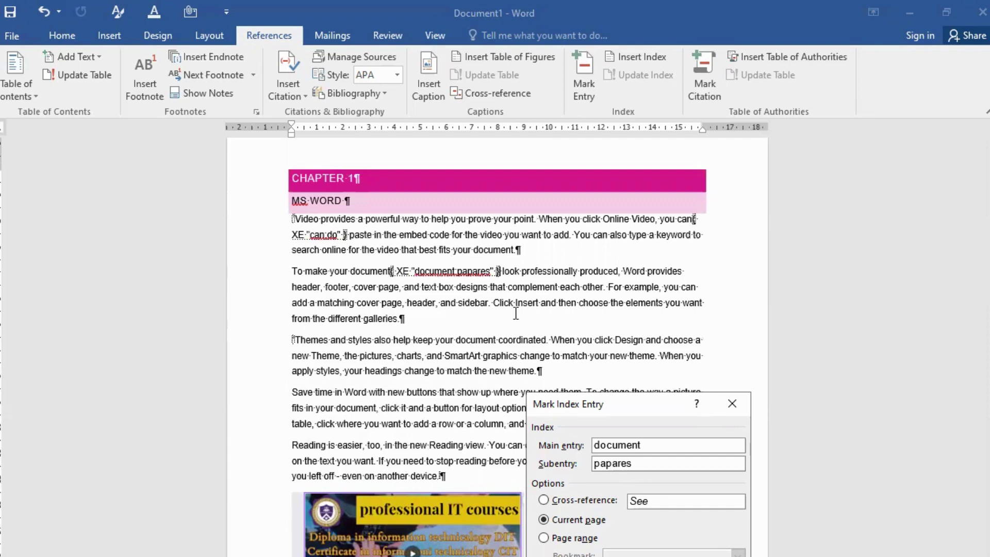
key(Escape)
scroll(453, 343, up, 2)
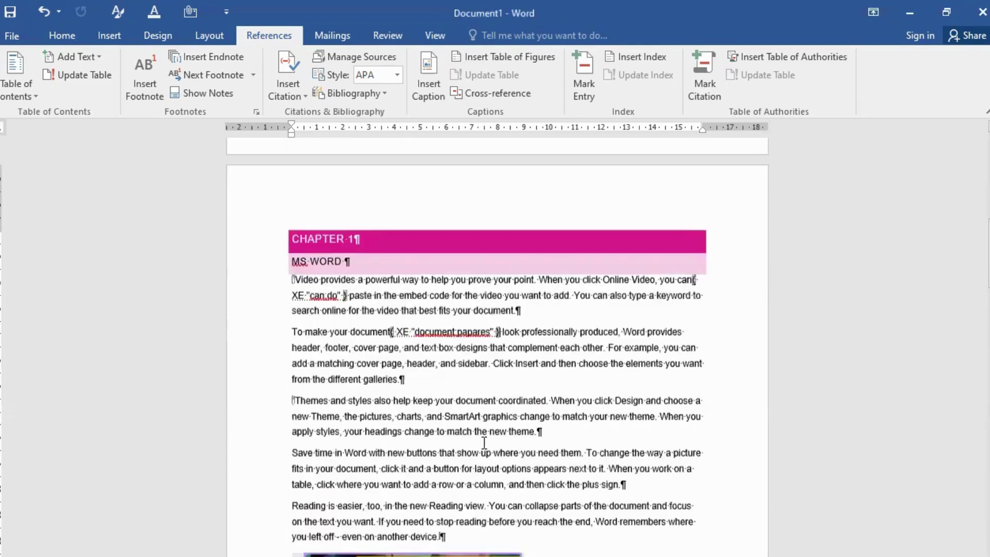
Step: Insert a two-column index listing can and document on a new line above the page break
scroll(440, 425, down, 10)
scroll(430, 425, down, 10)
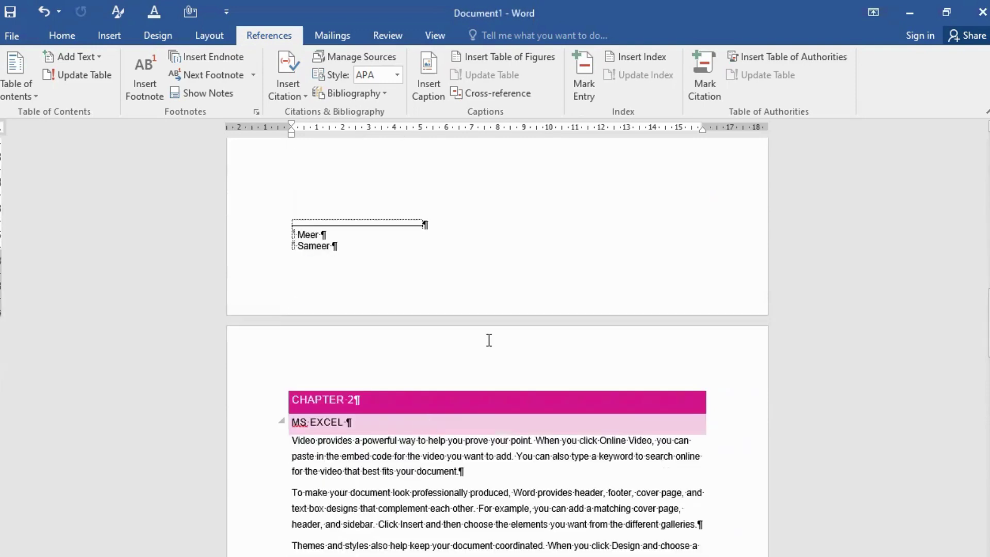
scroll(457, 324, down, 1)
scroll(459, 289, down, 7)
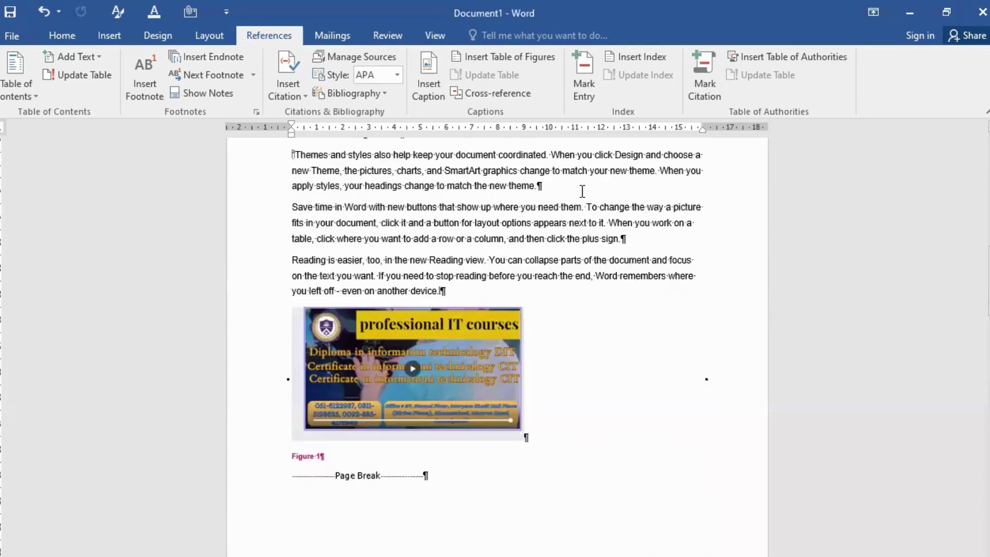
scroll(599, 208, down, 10)
scroll(408, 256, up, 4)
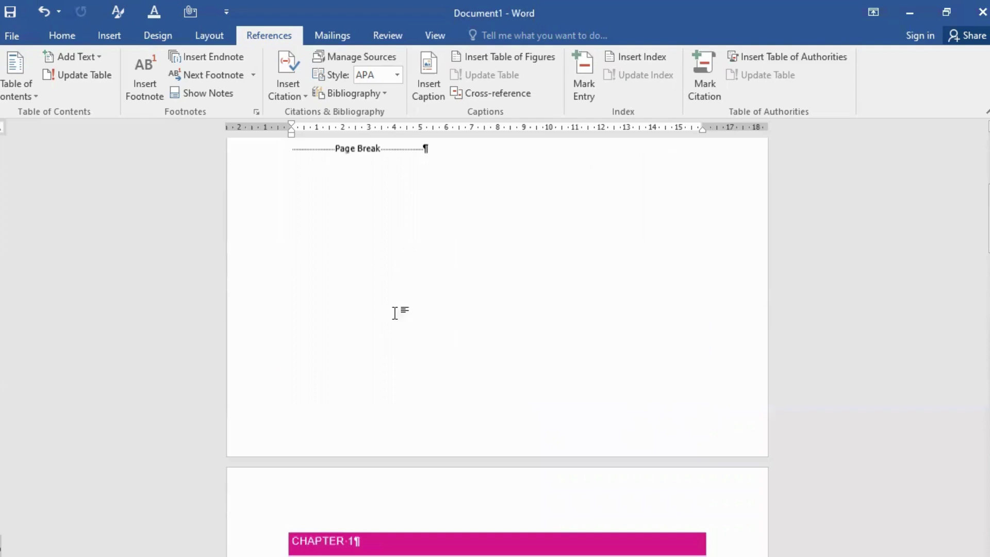
scroll(368, 305, up, 3)
click(321, 310)
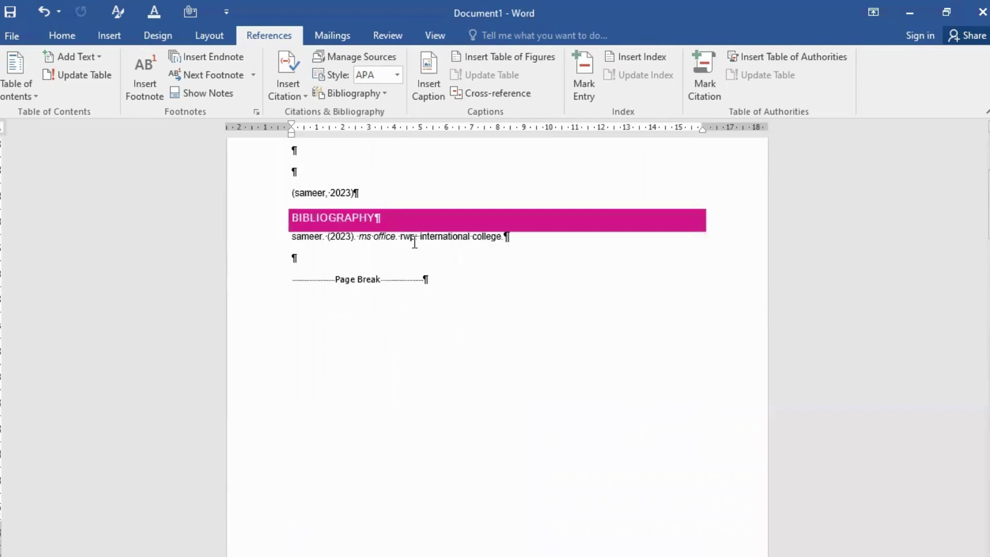
key(Return)
click(626, 57)
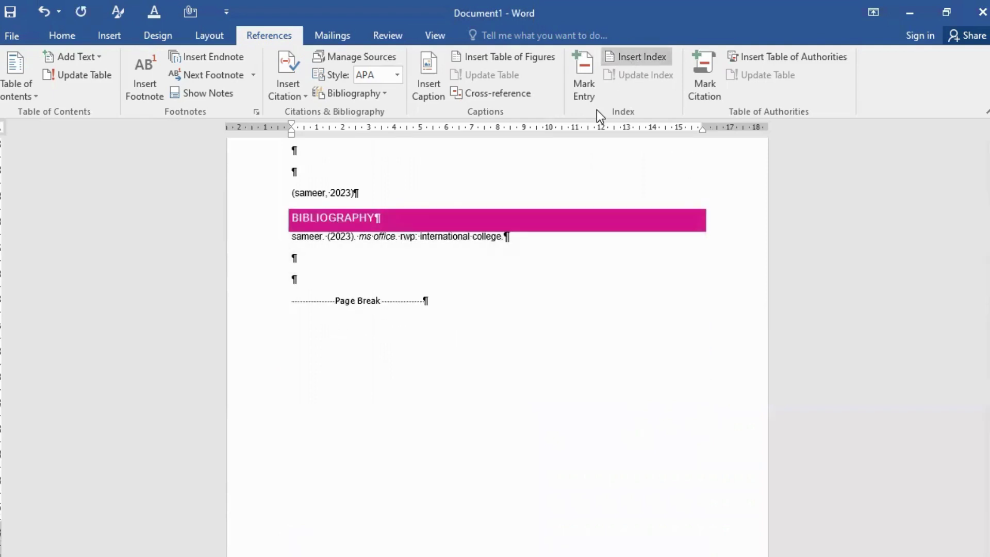
click(588, 539)
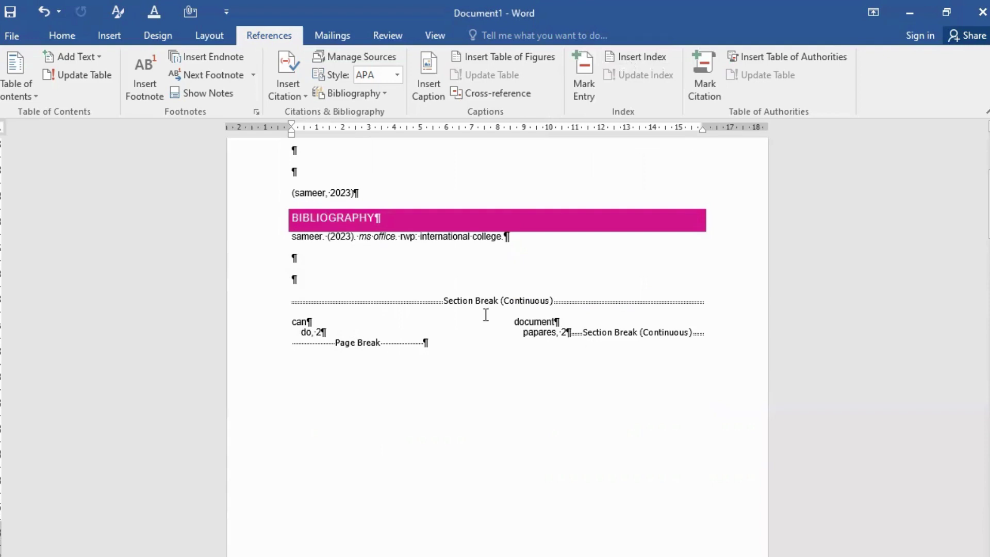
Step: Turn off Show/Hide ¶ so formatting marks are hidden
click(331, 190)
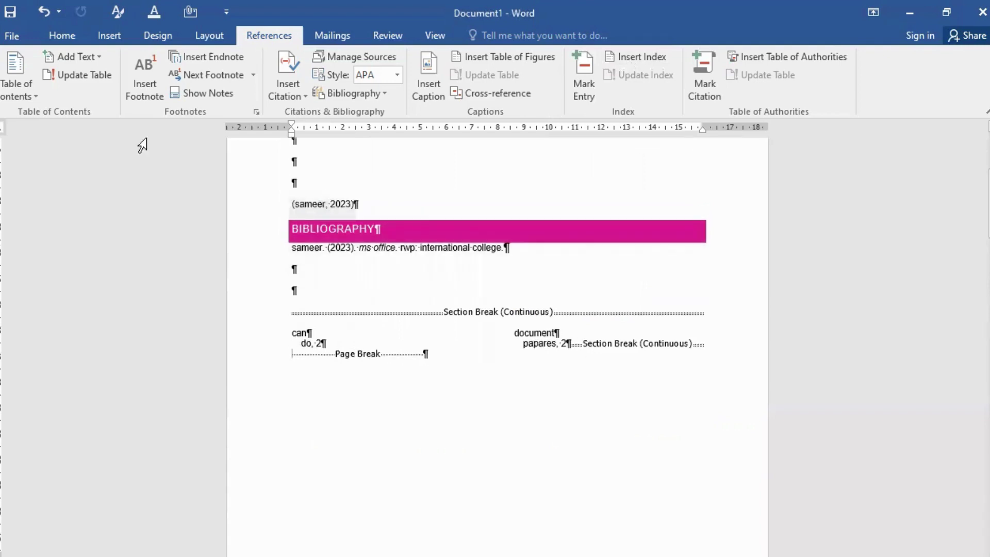
scroll(142, 147, up, 3)
click(62, 35)
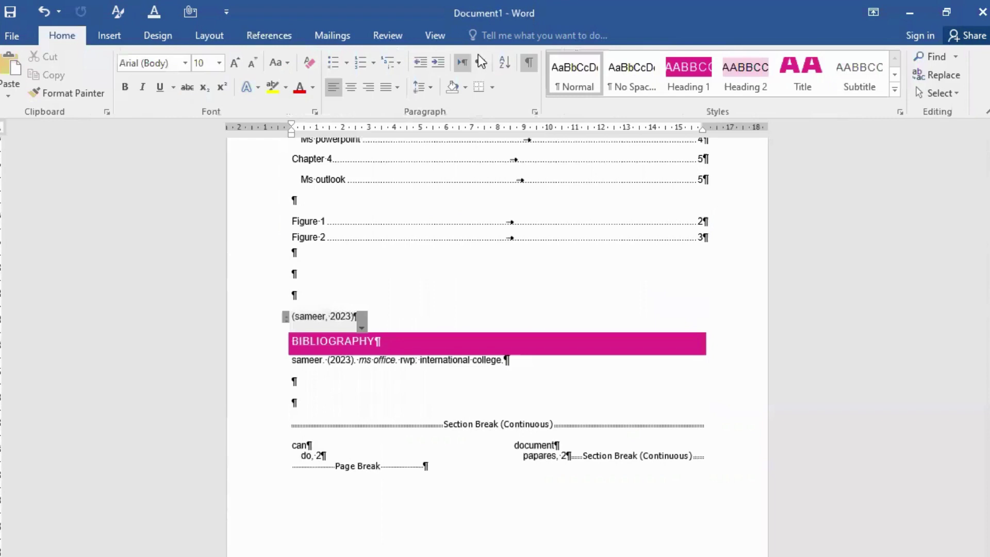
click(530, 62)
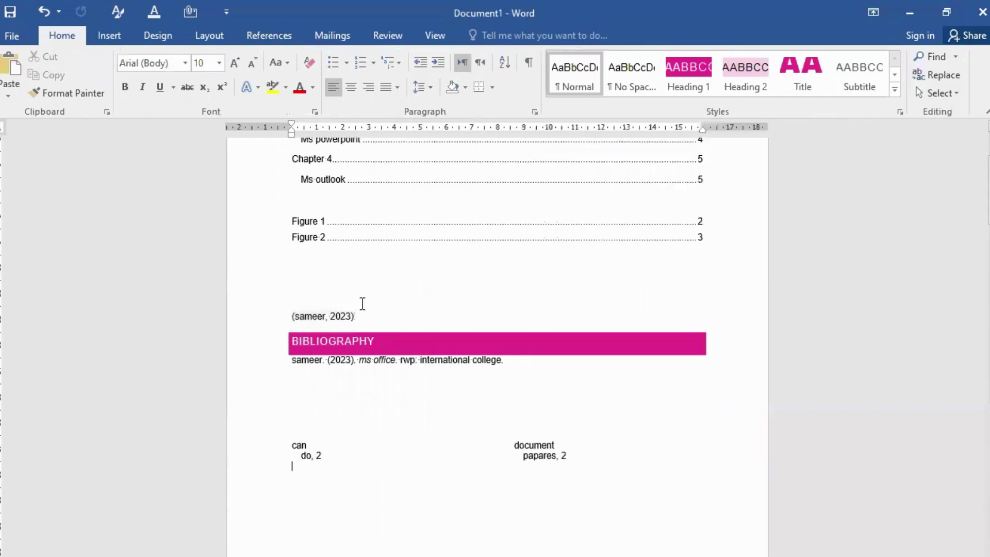
Step: Scroll through Chapters 1–4 down to the blank last page
scroll(366, 319, down, 3)
scroll(376, 268, down, 5)
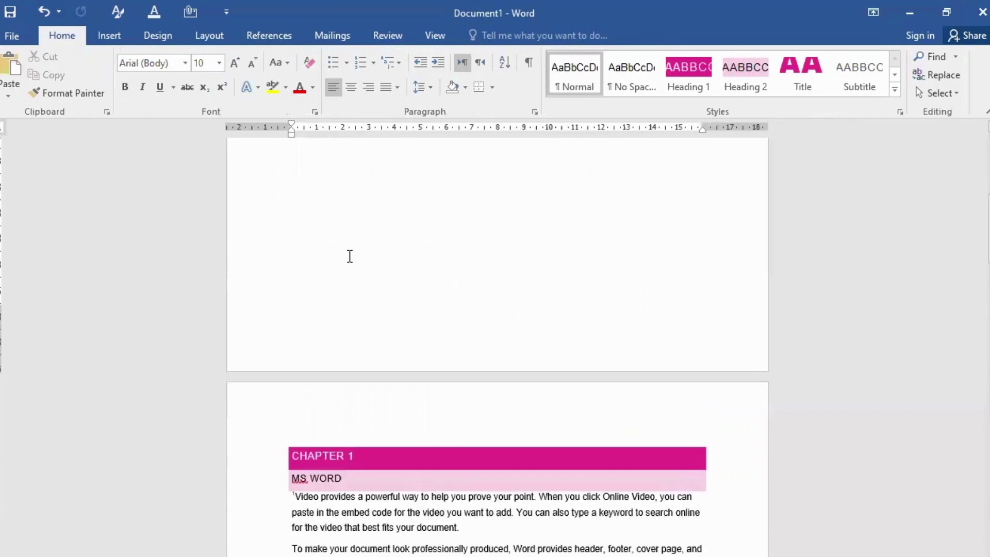
scroll(319, 273, up, 3)
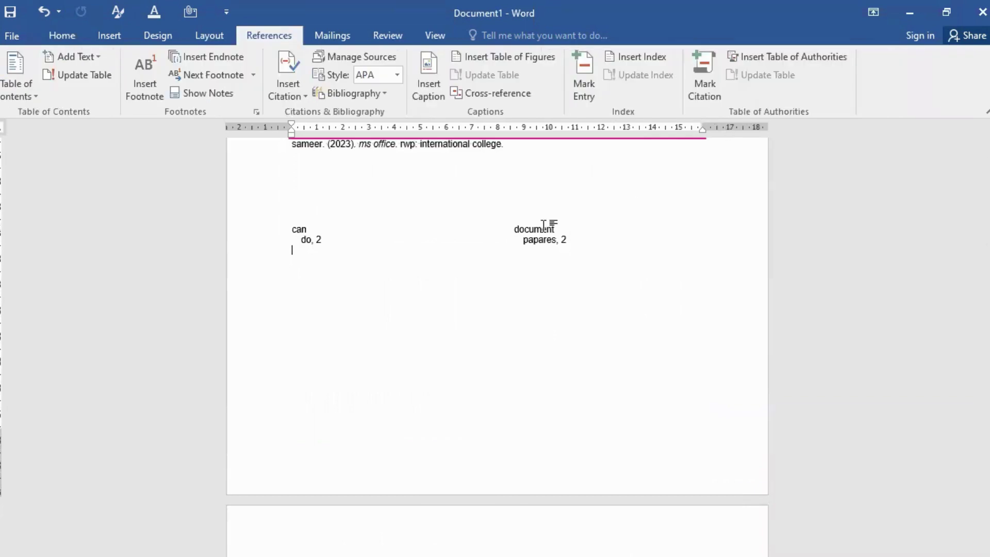
scroll(543, 225, down, 10)
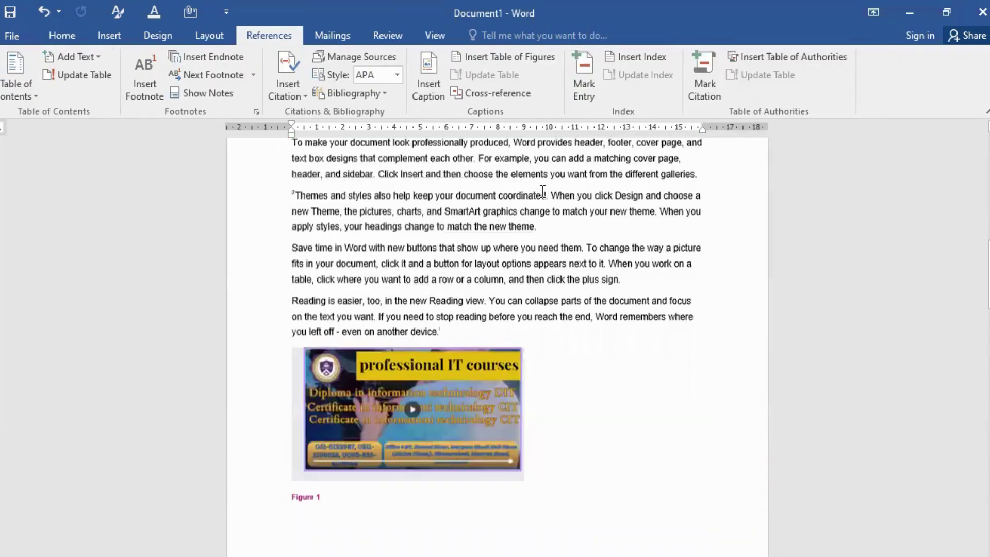
scroll(542, 191, down, 8)
scroll(541, 193, down, 10)
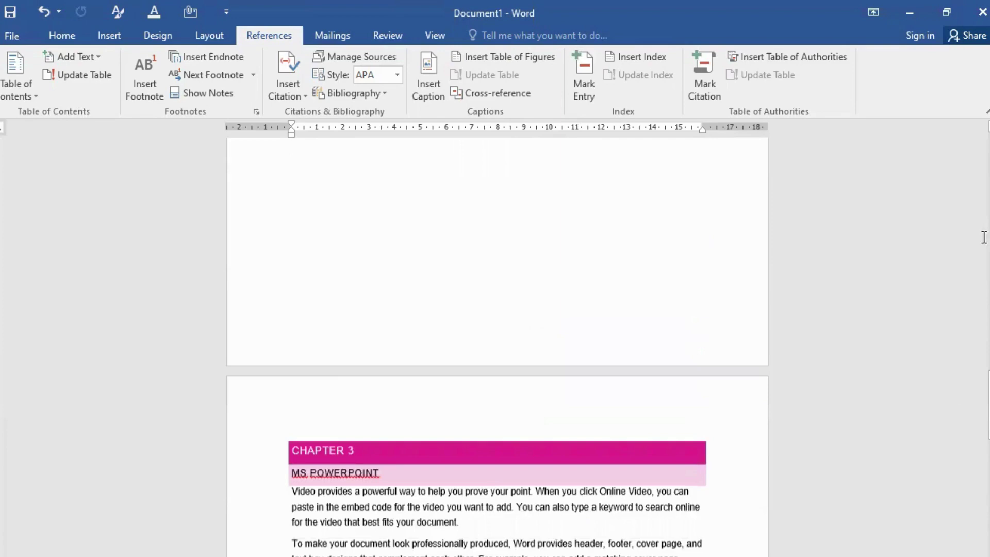
scroll(959, 412, down, 4)
drag(980, 449, 976, 489)
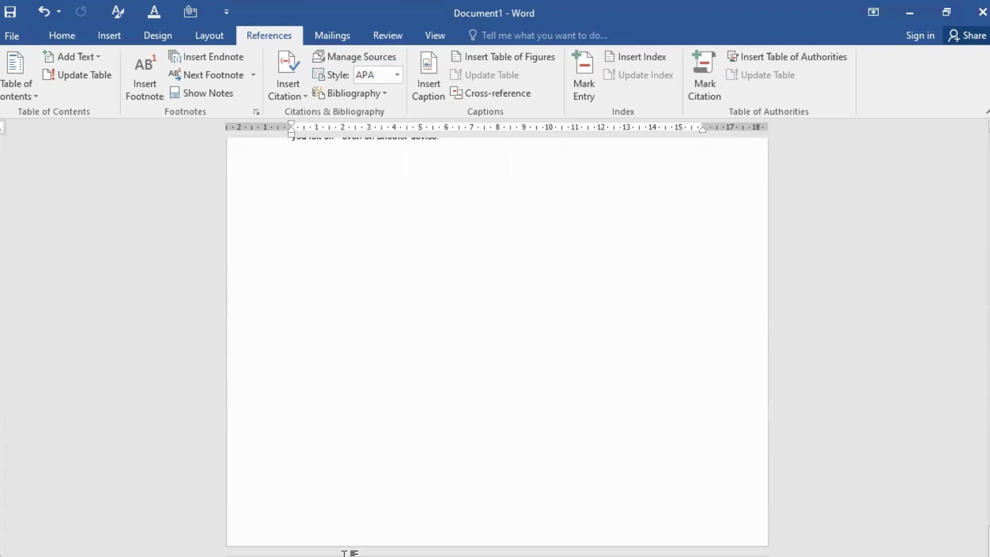
scroll(325, 521, down, 2)
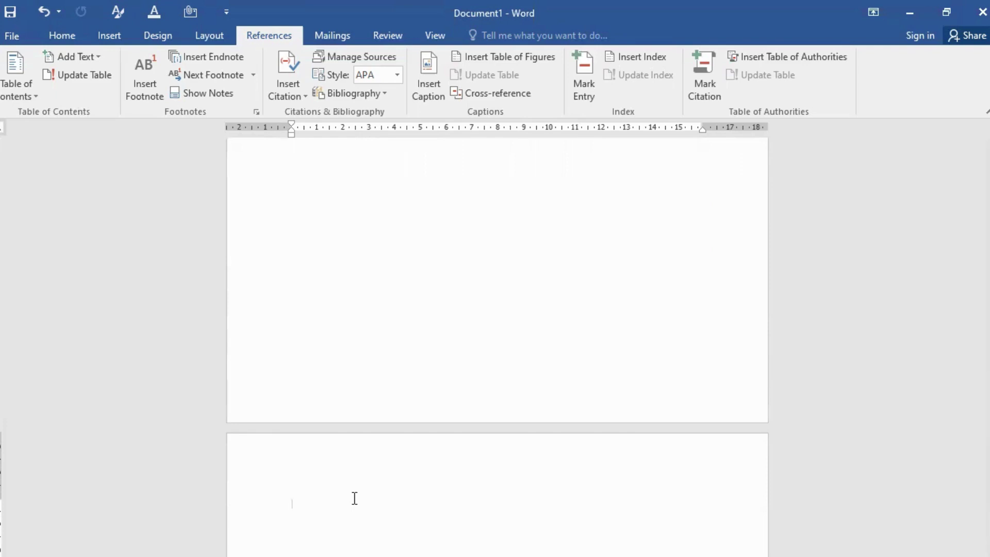
Step: Type 'Keybord' and 'Mouse' as the first two lines on the blank page
key(ctrl+z)
text(y)
key(BackSpace)
text(eybh)
key(BackSpace)
text(opr)
key(BackSpace)
key(BackSpace)
text(d)
key(BackSpace)
text(rd ,u)
key(BackSpace)
key(BackSpace)
text(mouse)
key(Return)
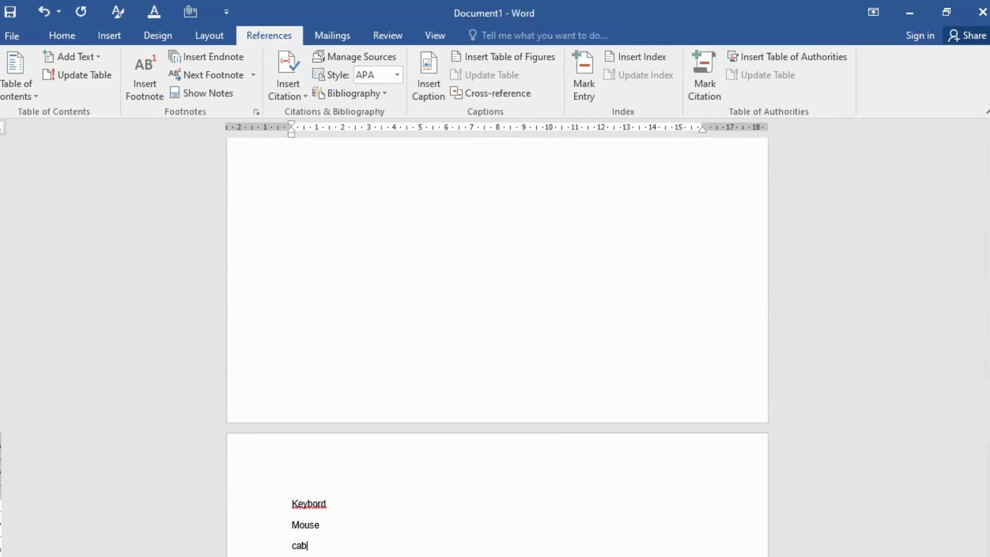
Step: Continue the list with Cables, Lcd, Usb, Inpage, Coreldraw and Illustrator, one per line
text(les)
scroll(323, 462, down, 1)
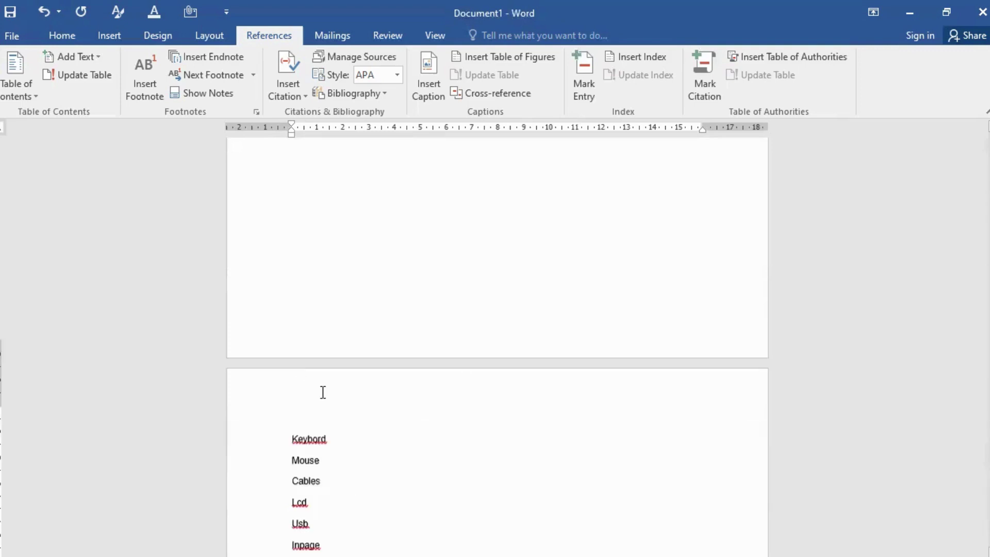
scroll(323, 392, down, 1)
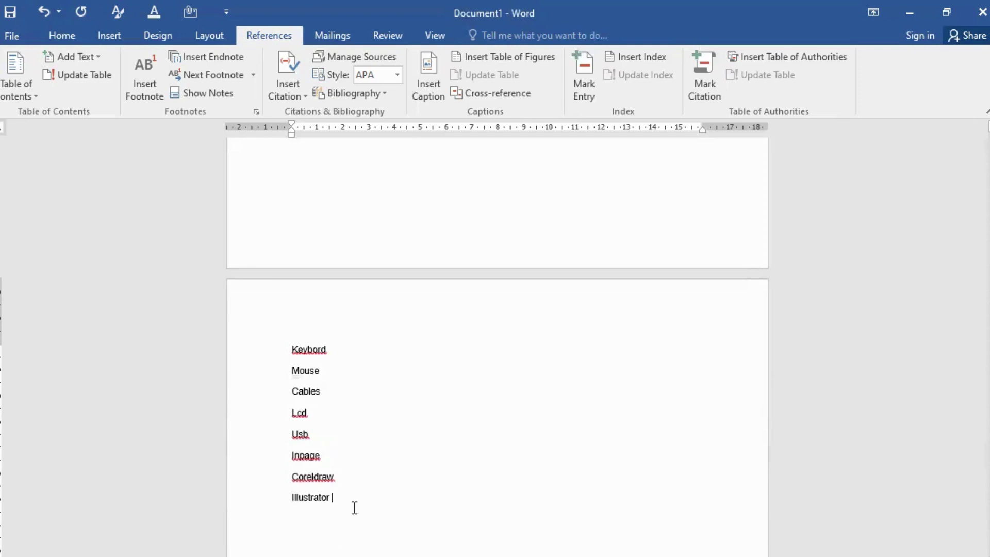
key(Return)
scroll(363, 358, up, 3)
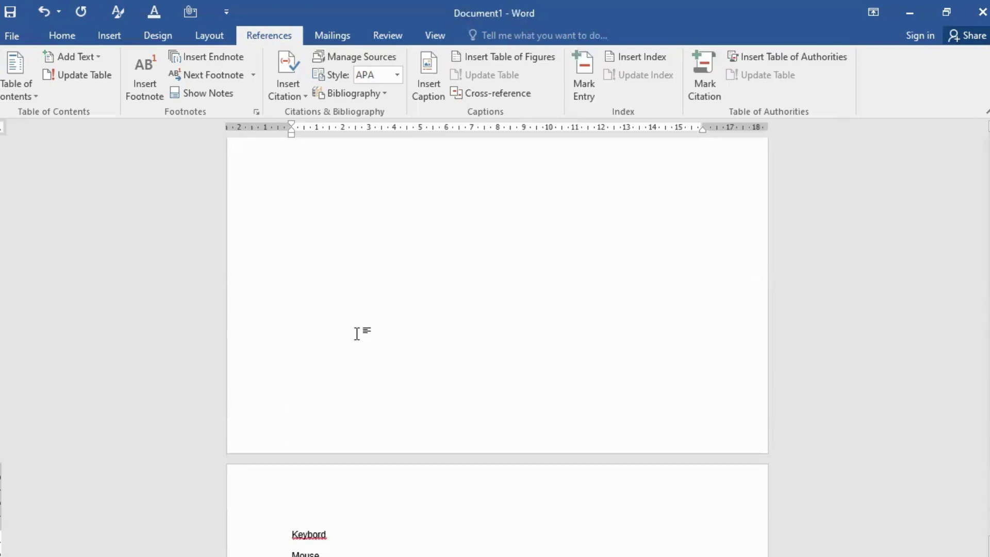
scroll(370, 283, up, 3)
scroll(327, 396, up, 1)
scroll(299, 475, down, 5)
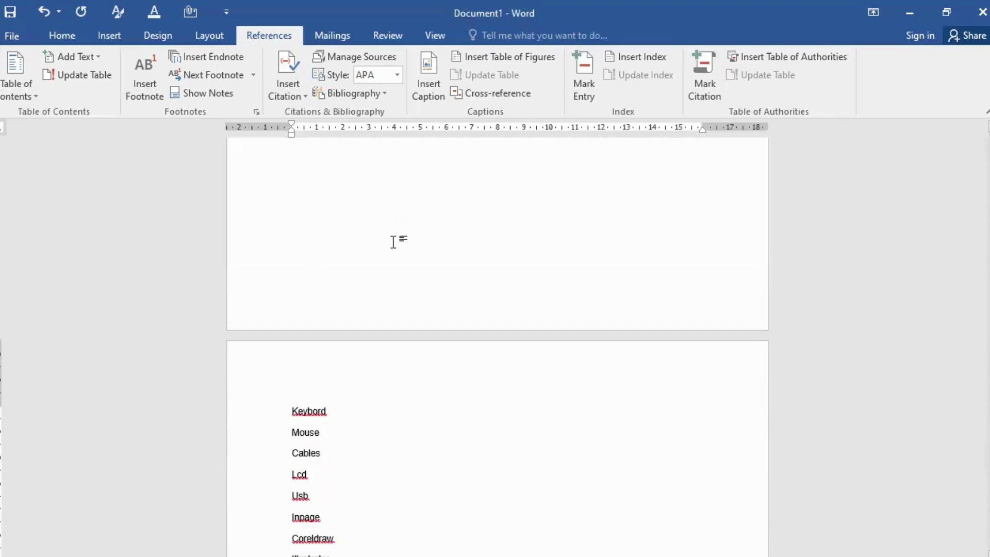
scroll(364, 237, up, 3)
scroll(273, 418, down, 5)
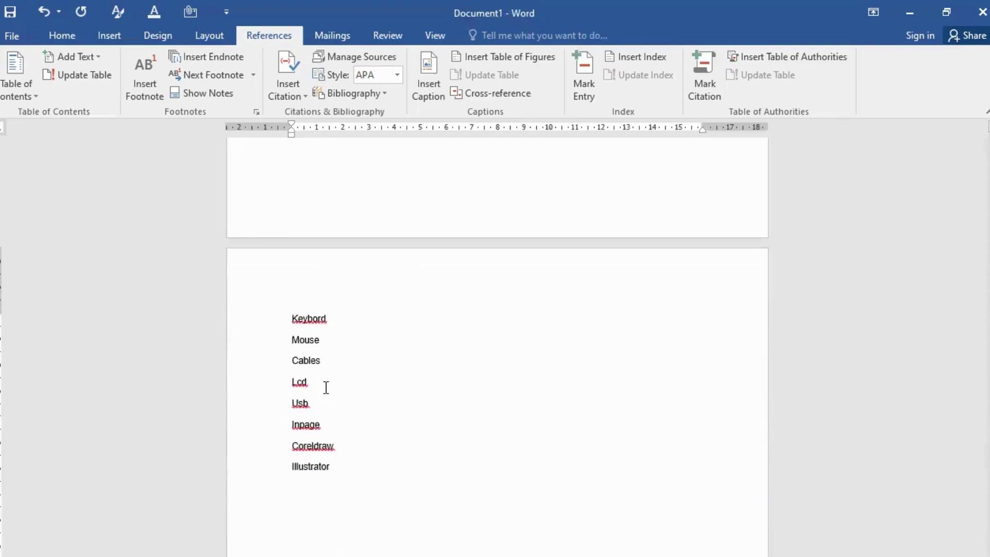
Step: Open Mark Citation with the list item 'Keybord' loaded as the citation text
click(312, 500)
click(707, 86)
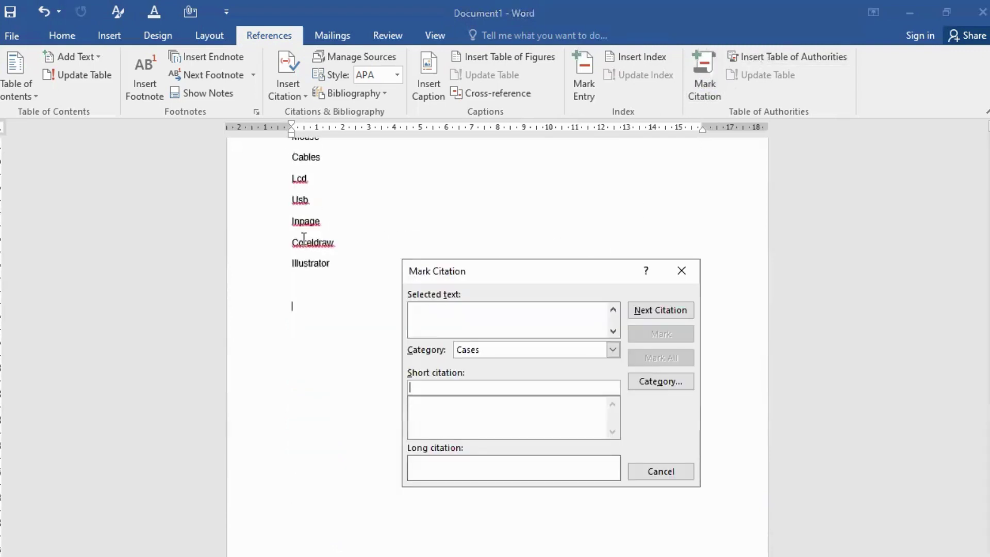
scroll(304, 239, up, 3)
double_click(311, 270)
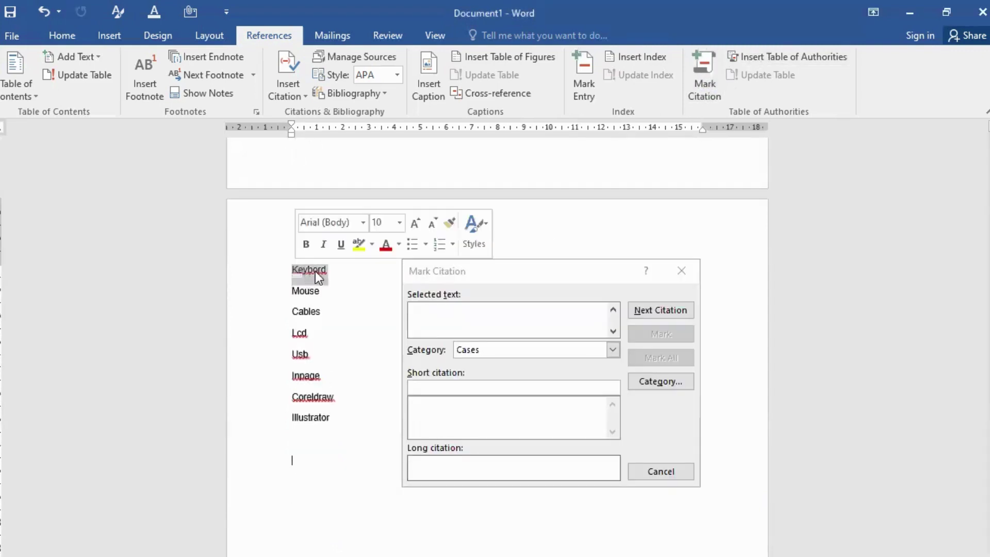
click(432, 305)
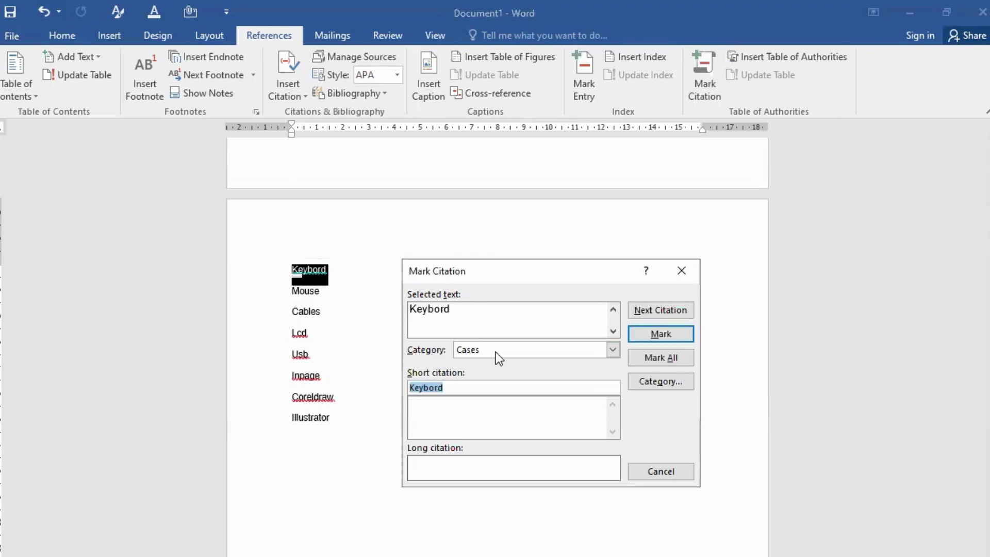
Step: Browse the available categories in the citation Category list
click(613, 350)
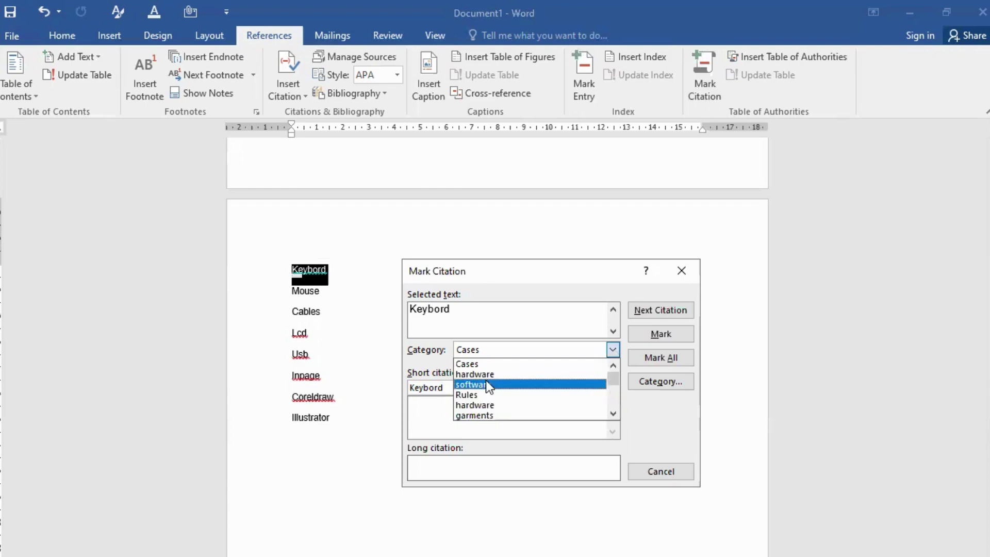
scroll(480, 391, down, 3)
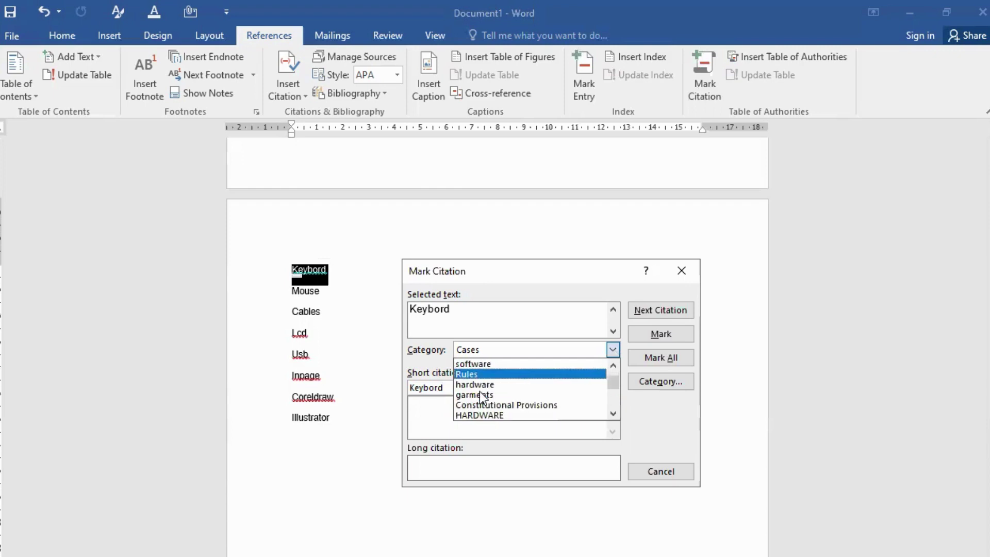
scroll(479, 392, down, 1)
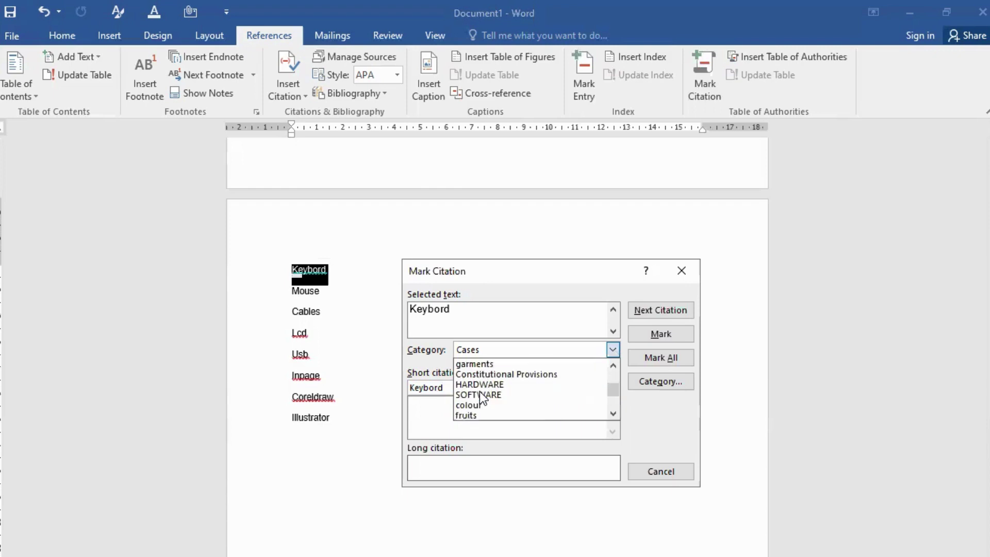
scroll(480, 394, down, 1)
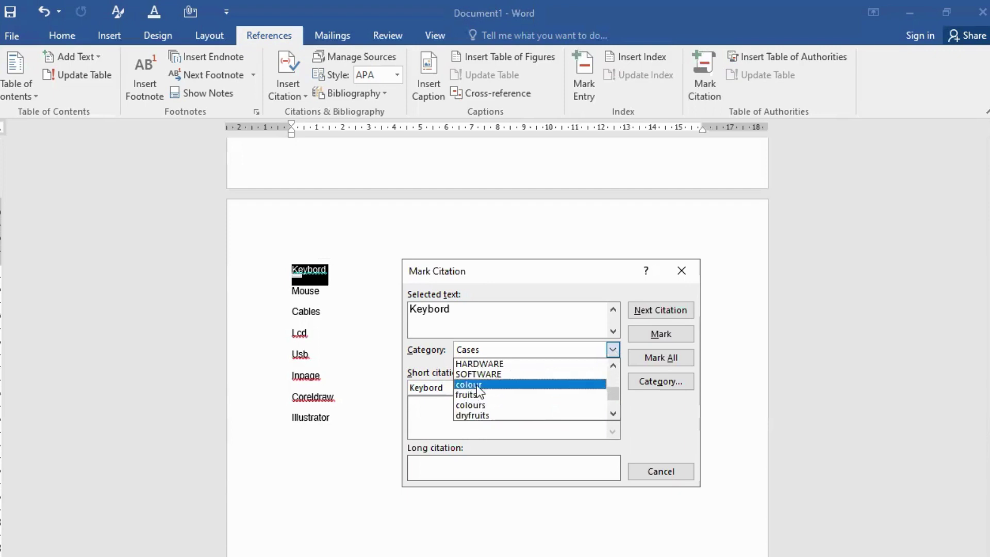
Step: Rename the 'colour' citation category to 'hardware' in the Edit Category dialog
click(477, 385)
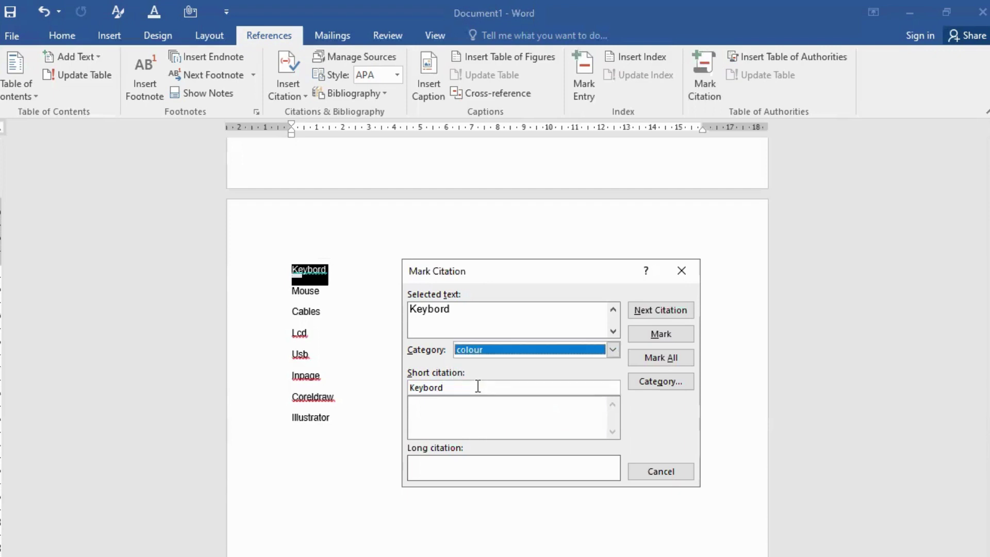
click(648, 383)
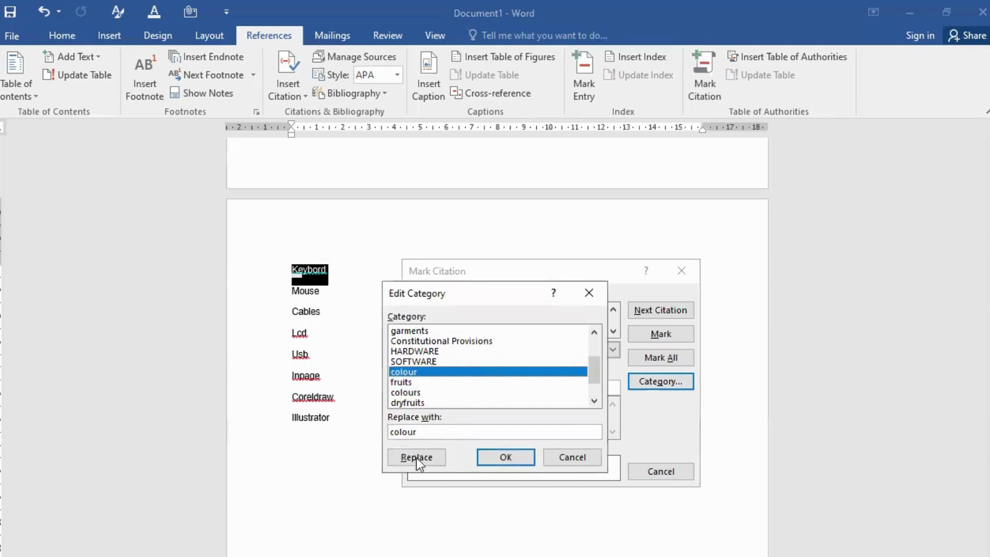
drag(417, 432, 388, 429)
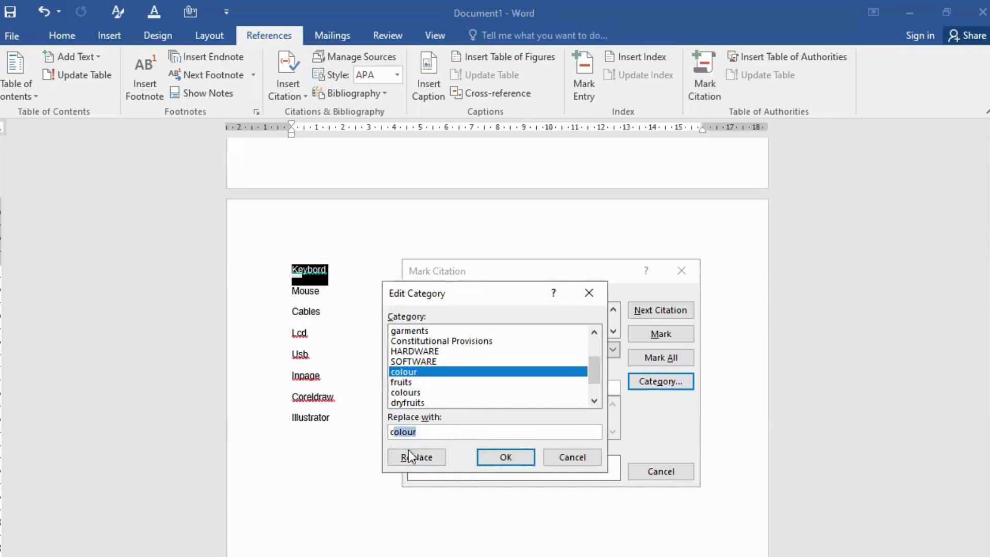
key(BackSpace)
text(hardware)
click(409, 456)
click(505, 457)
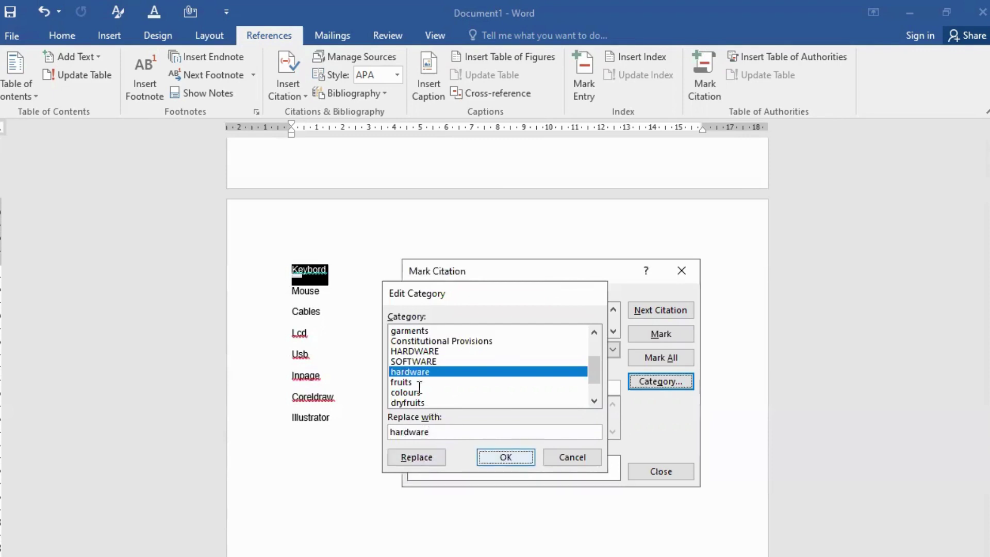
Step: Mark Keybord, Mouse, Cables and Lcd as citations in the hardware category
click(661, 334)
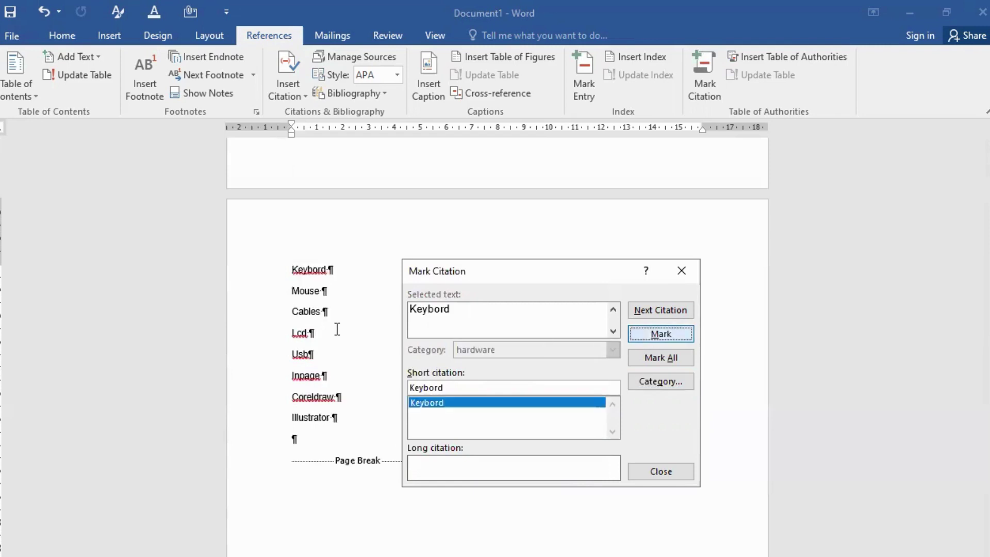
double_click(301, 222)
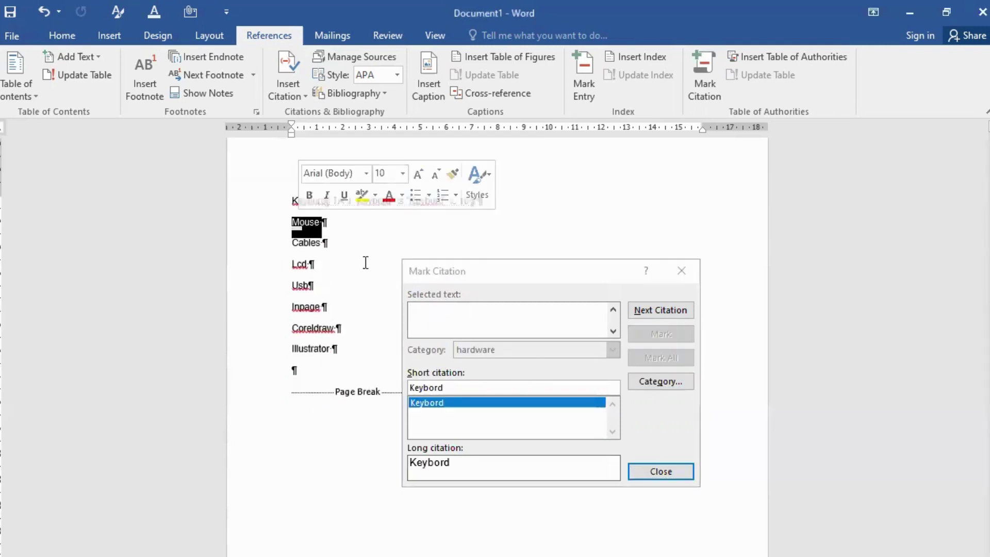
click(428, 315)
click(652, 331)
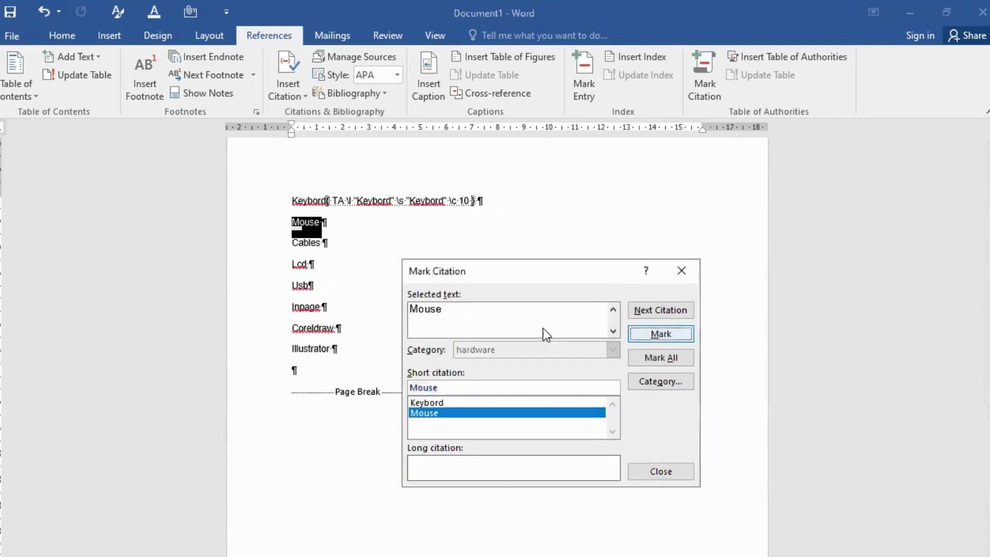
double_click(305, 243)
click(444, 314)
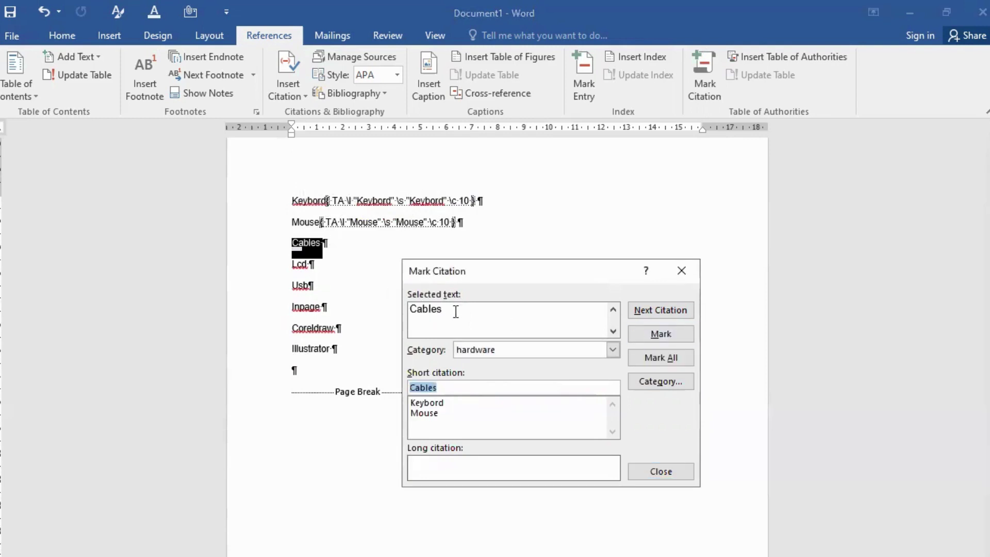
click(645, 335)
click(305, 264)
double_click(304, 264)
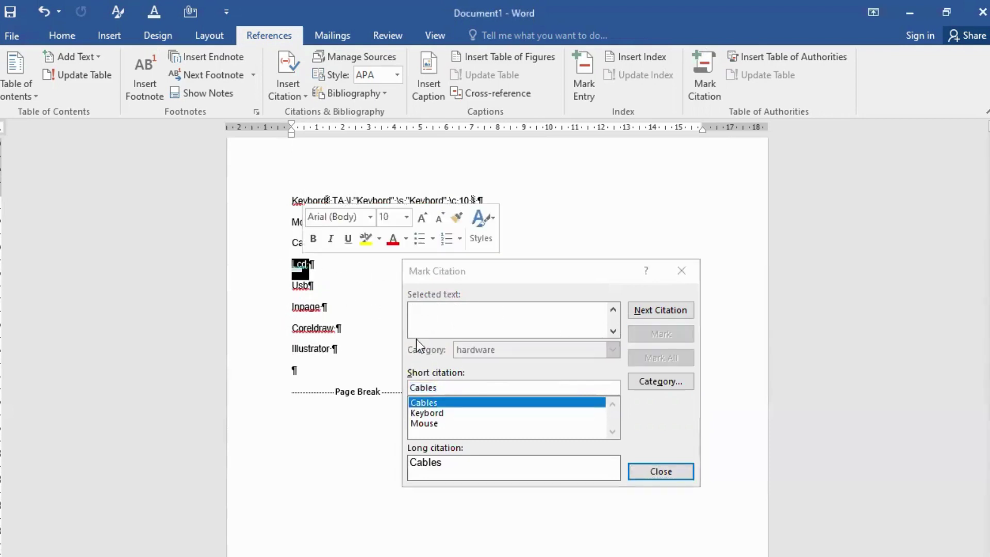
click(432, 312)
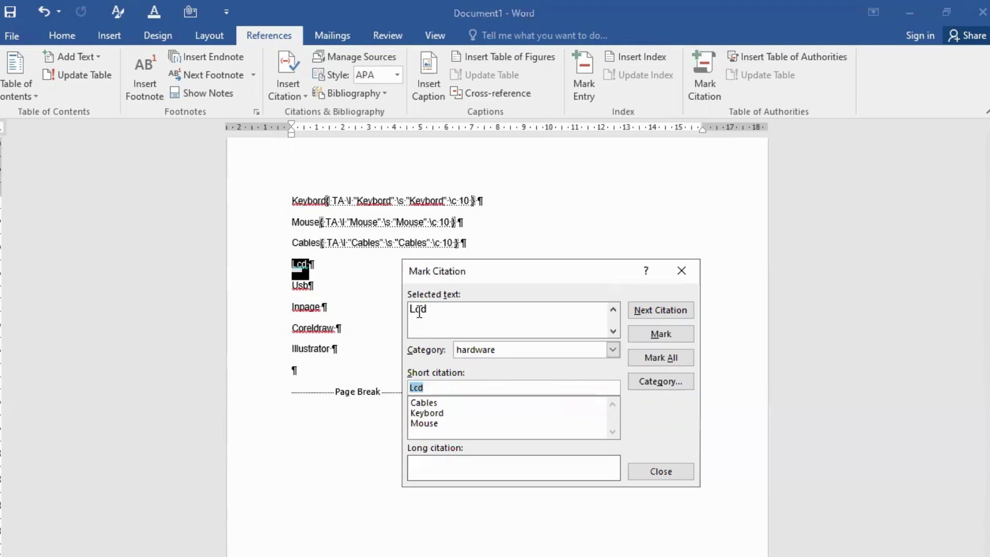
click(643, 335)
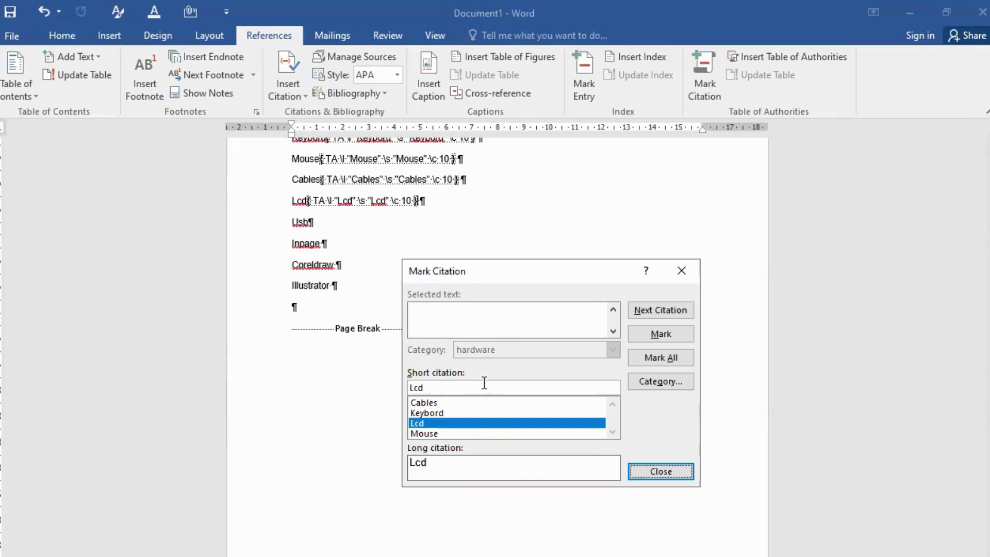
Step: Mark Usb as a hardware citation and Inpage as a SOFTWARE citation
double_click(296, 222)
click(438, 323)
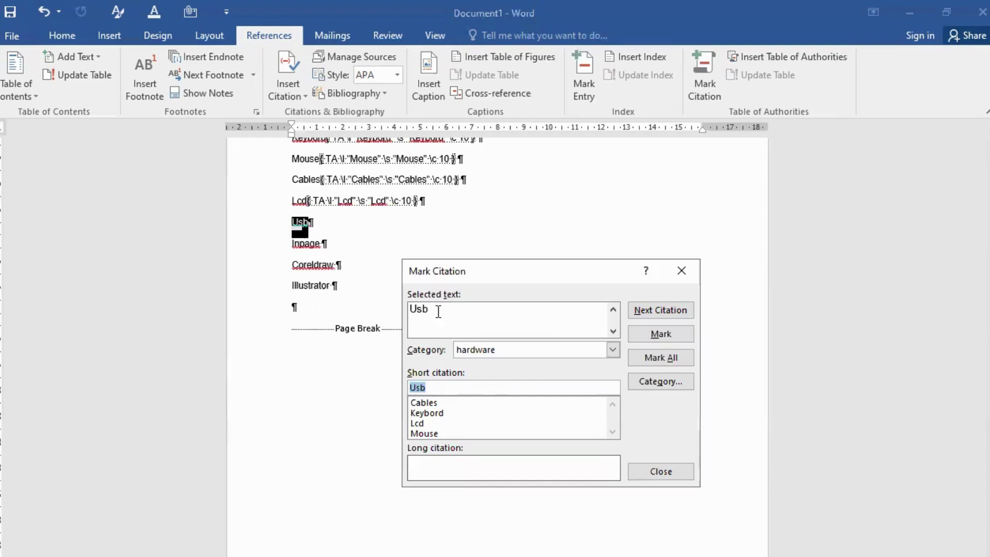
click(639, 333)
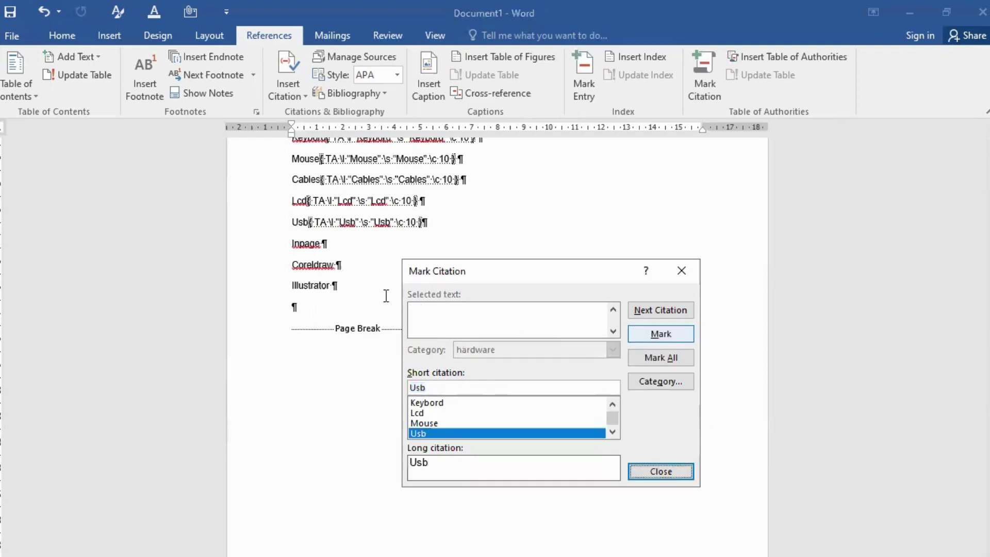
double_click(298, 244)
click(450, 313)
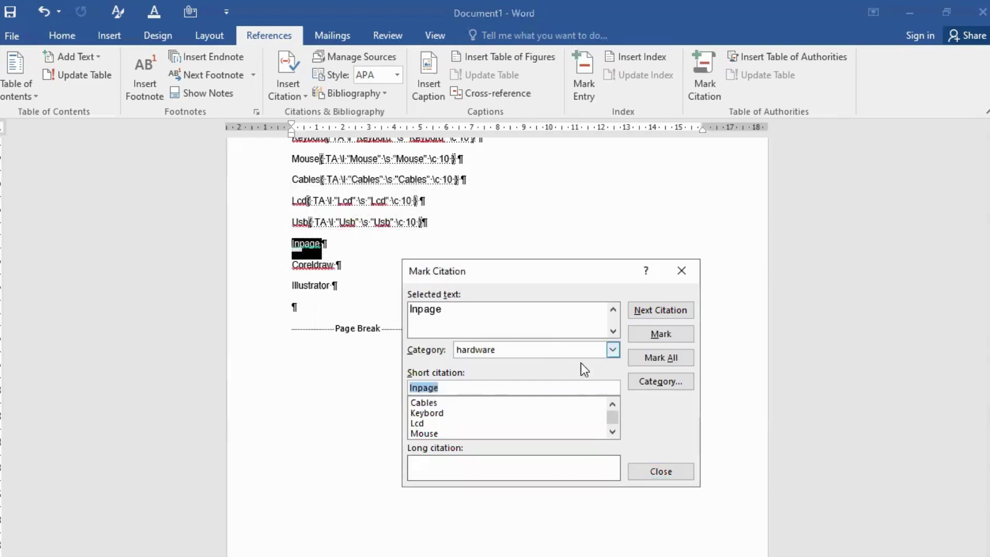
click(613, 349)
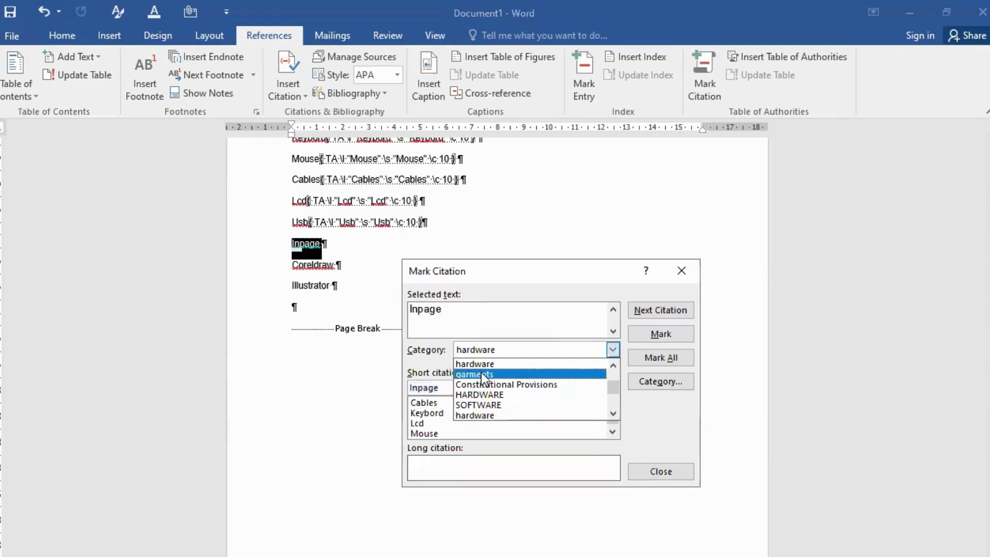
click(481, 406)
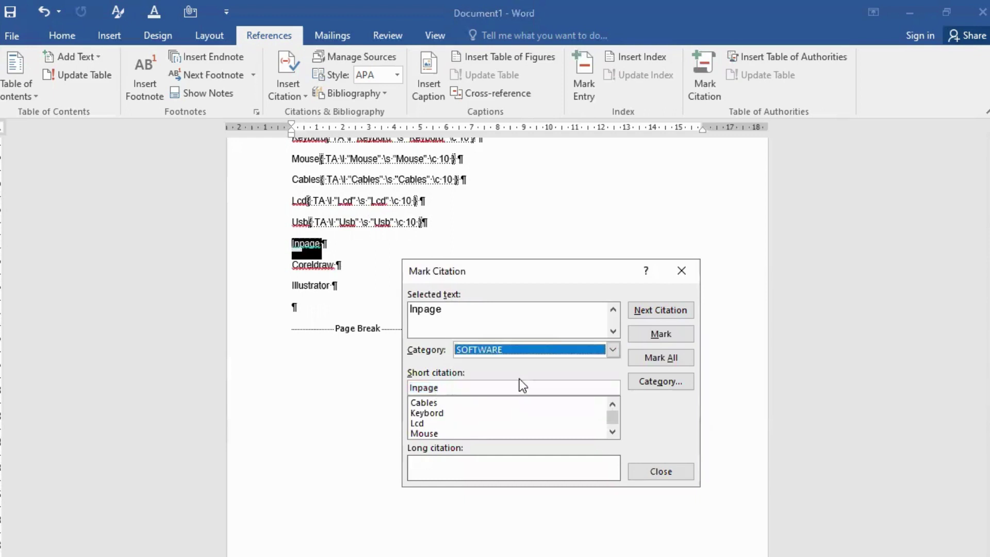
click(639, 334)
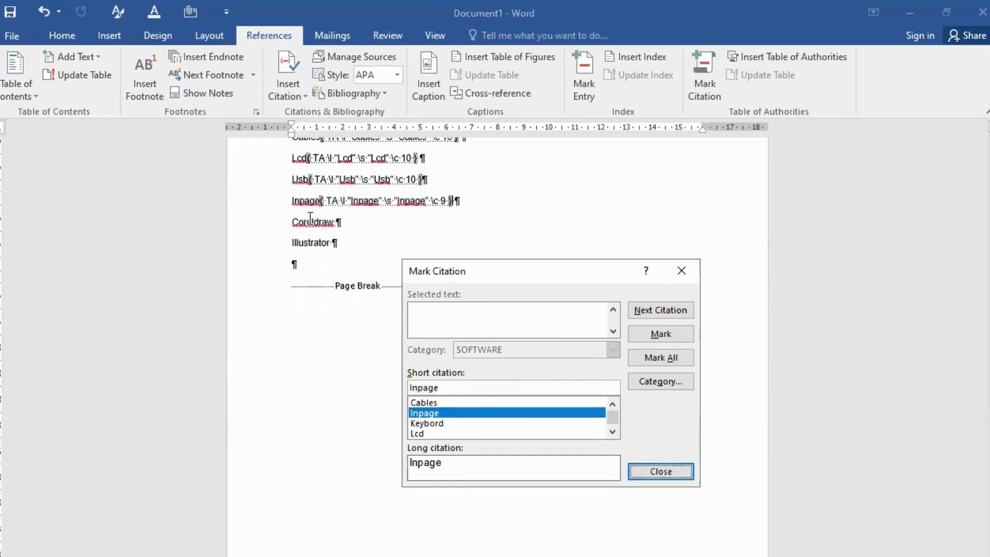
Step: Mark Coreldraw and Illustrator as SOFTWARE citations, then close Mark Citation
double_click(311, 221)
click(482, 322)
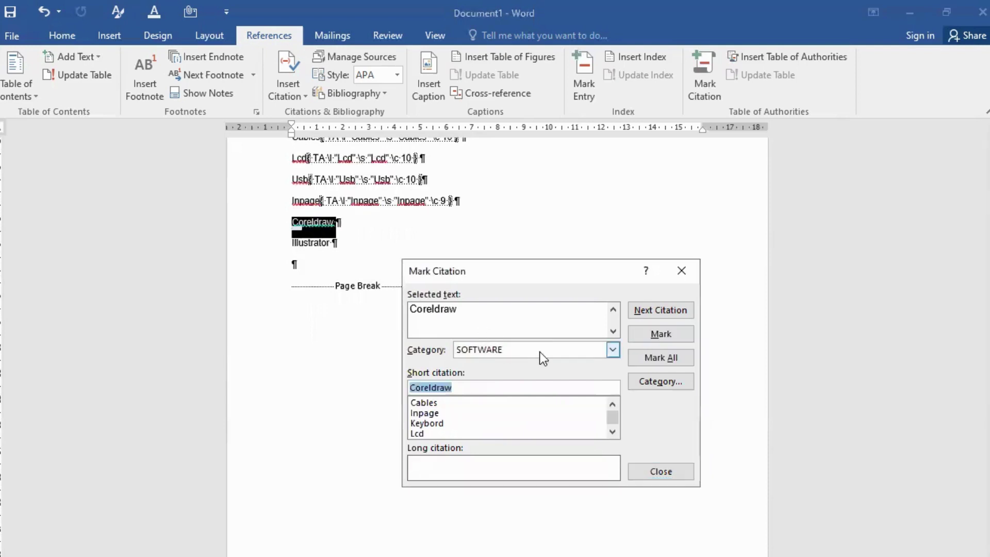
click(639, 334)
double_click(311, 242)
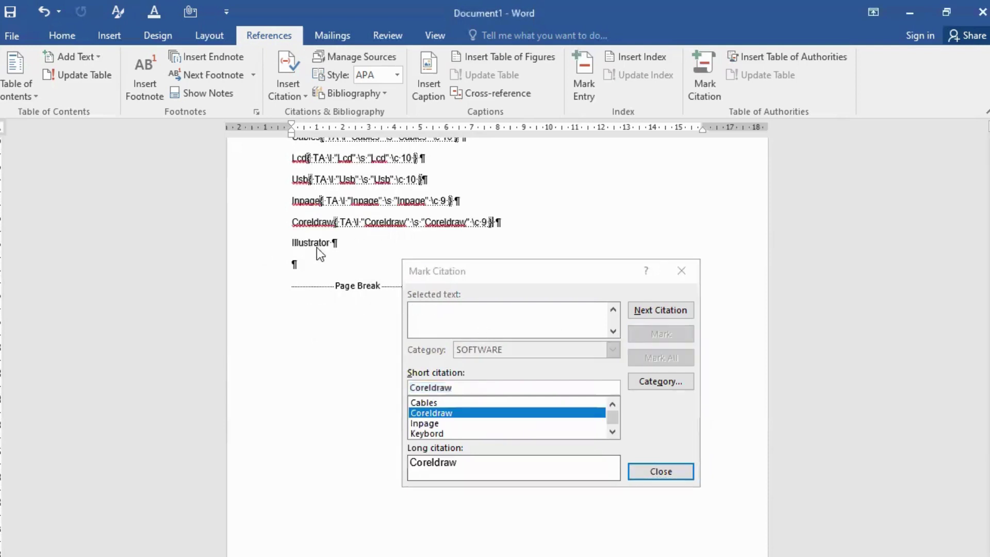
click(451, 314)
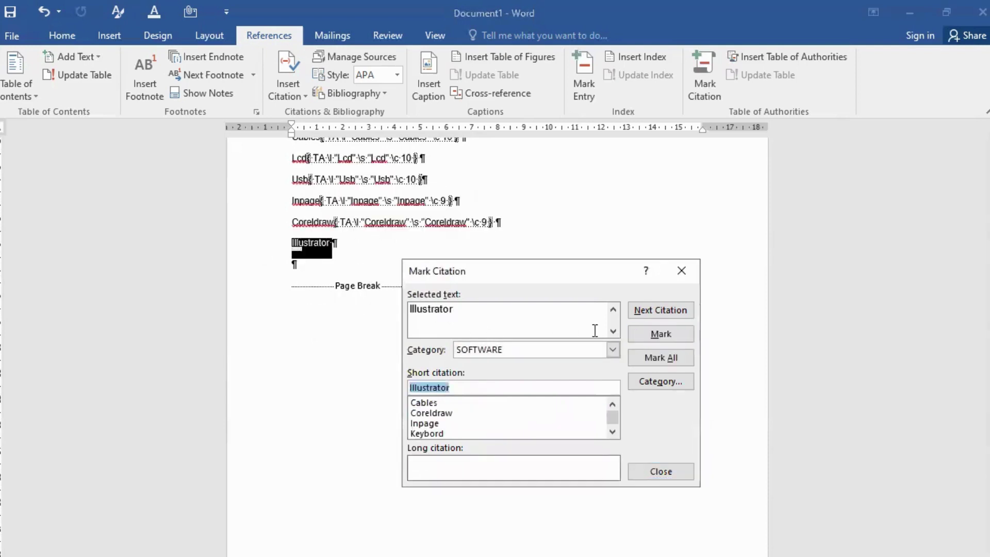
click(661, 335)
click(671, 472)
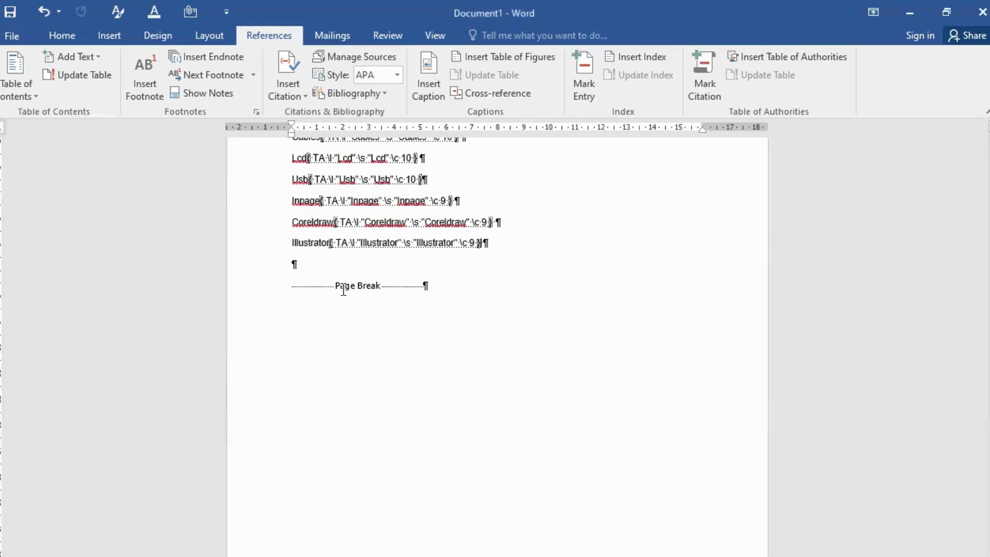
Step: Add blank lines and place the insertion point just before the page break
key(Return)
key(Return)
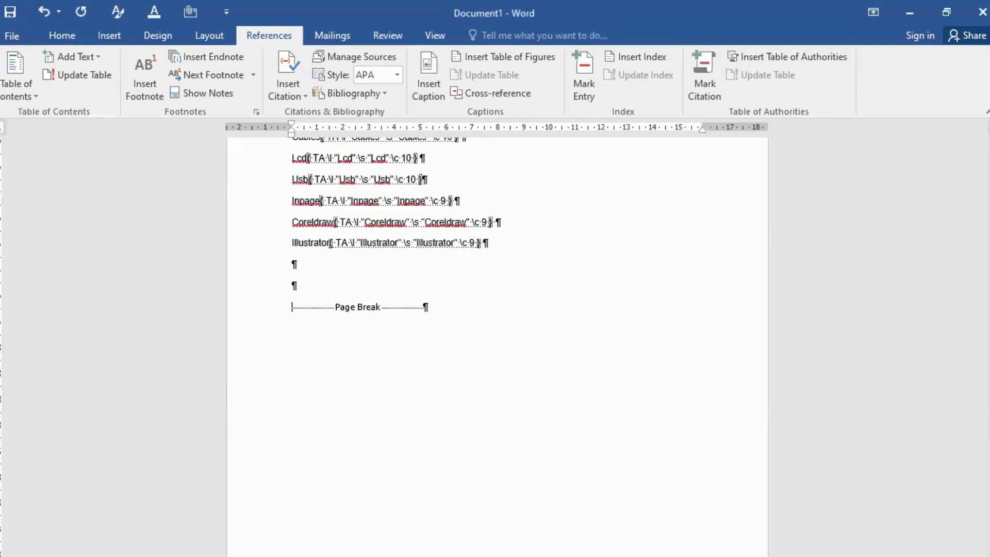
scroll(335, 306, up, 3)
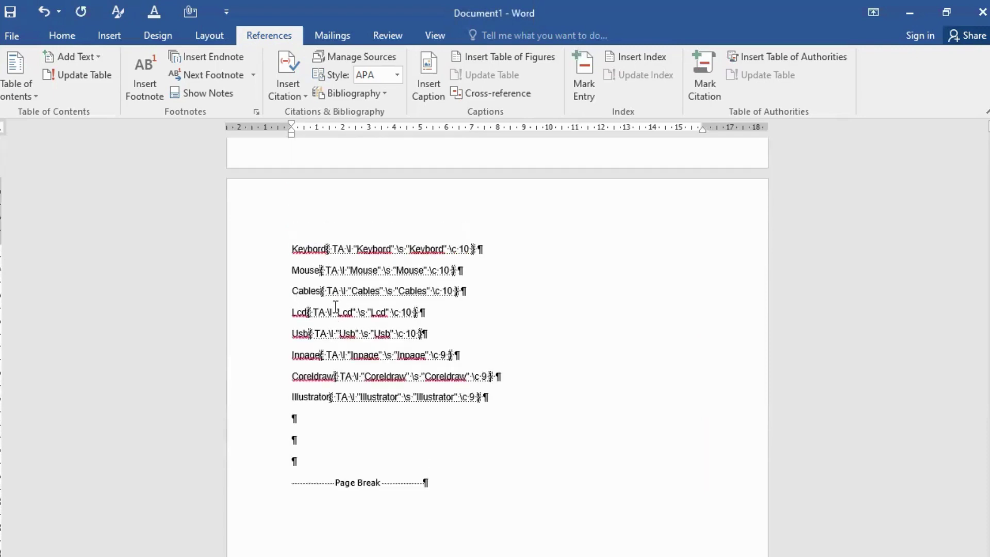
scroll(336, 306, up, 2)
scroll(351, 340, down, 4)
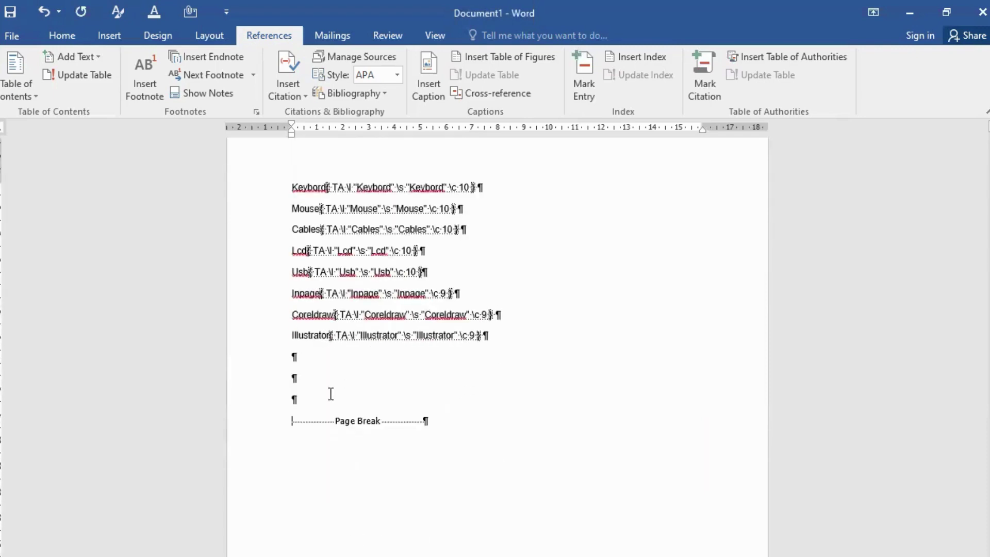
click(318, 418)
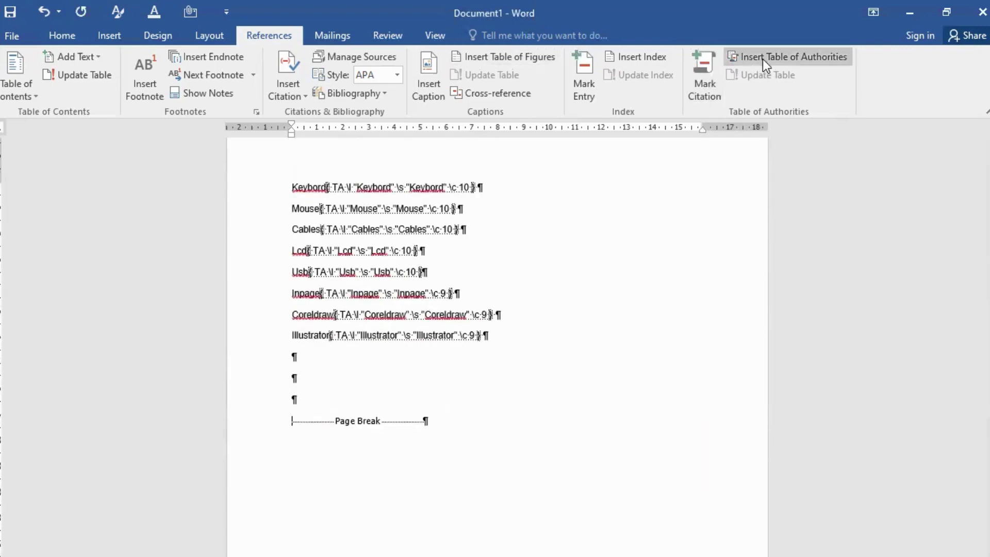
Step: Insert a table of authorities limited to the garments category
click(787, 55)
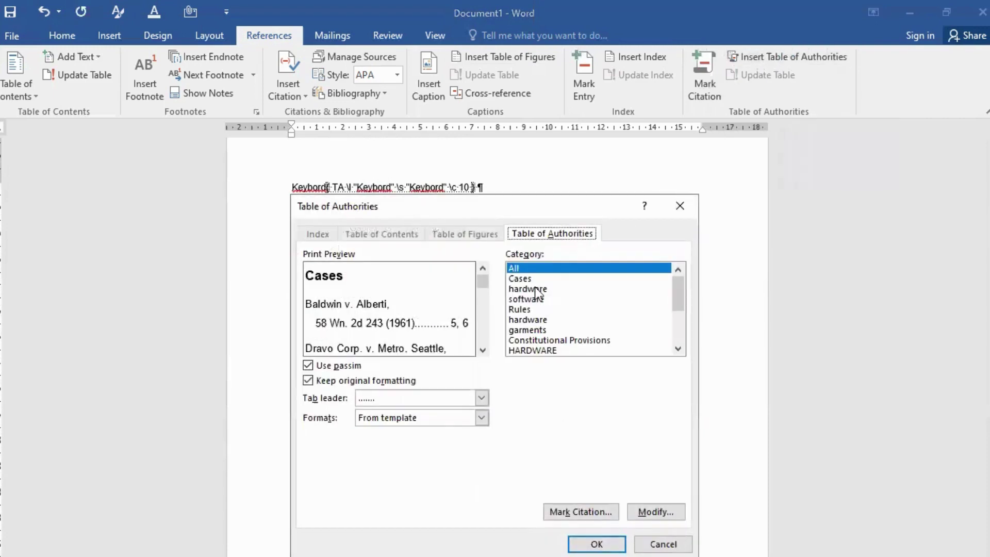
click(526, 300)
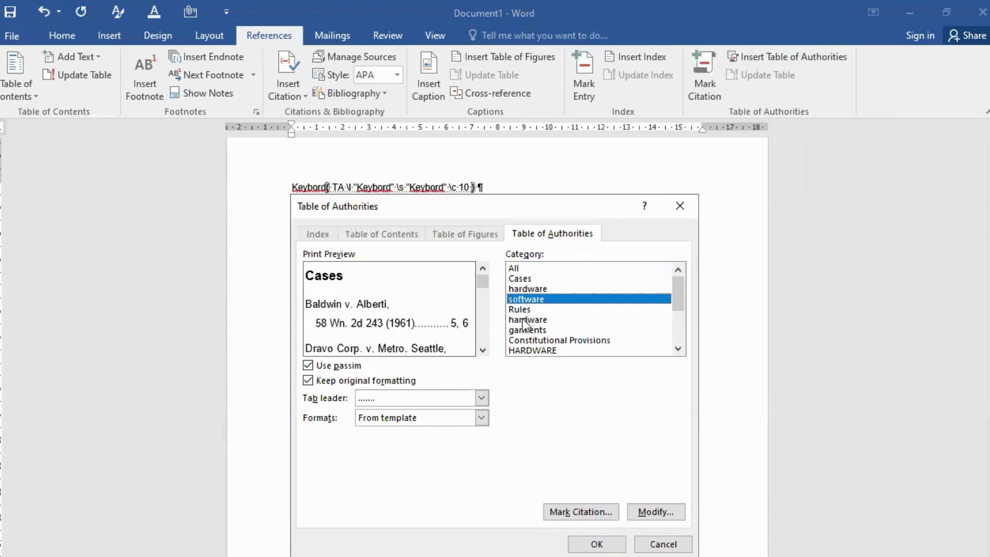
click(527, 320)
click(527, 330)
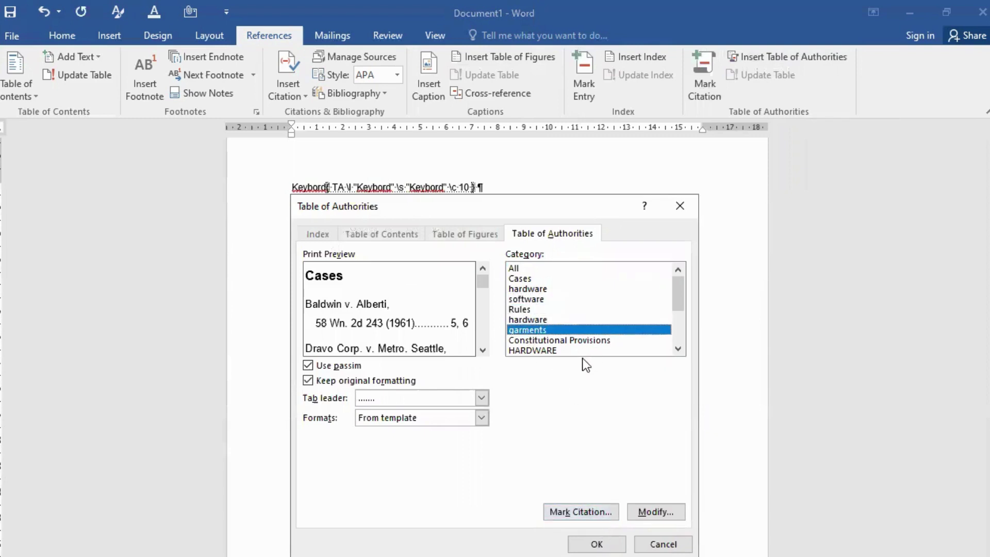
click(597, 543)
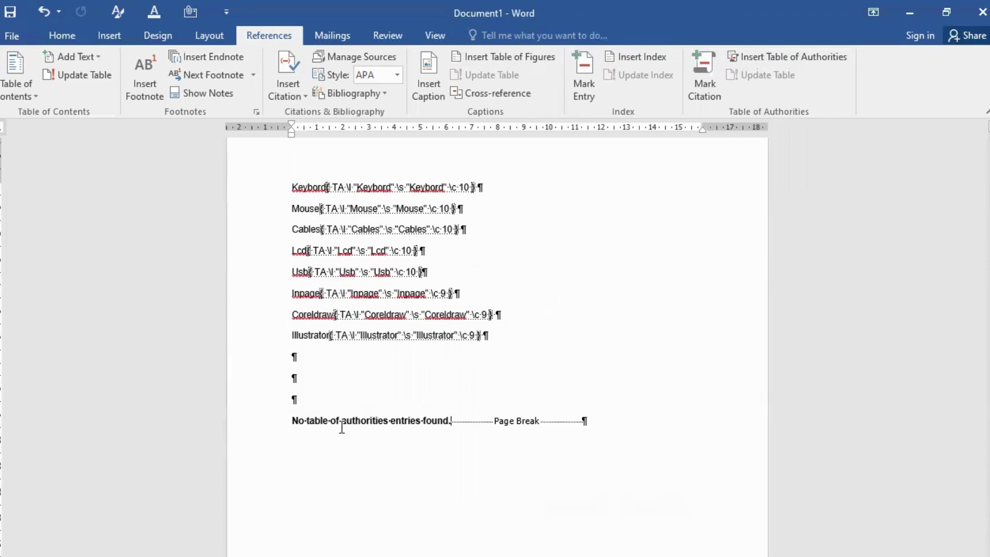
Step: Undo the empty table and insert a table of authorities covering all categories
key(ctrl+z)
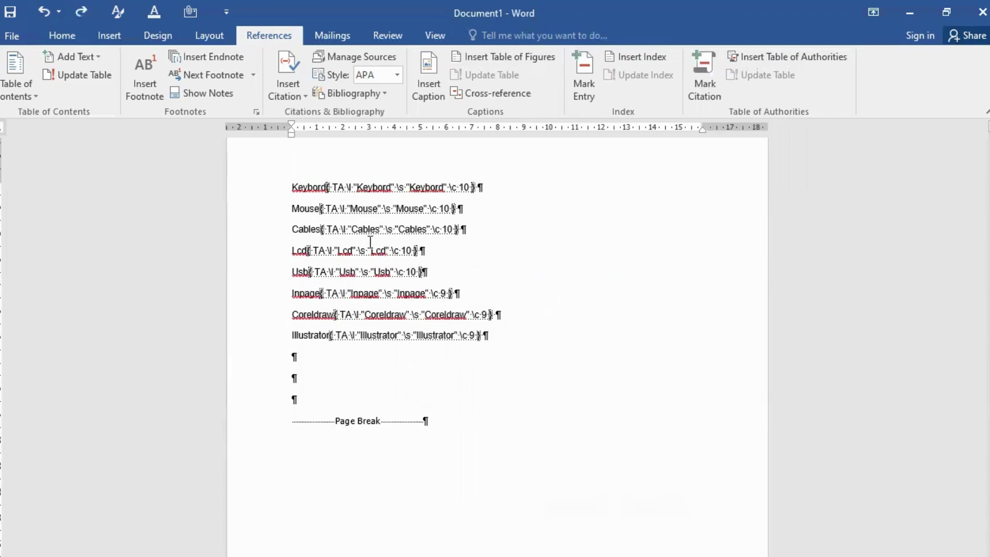
click(733, 57)
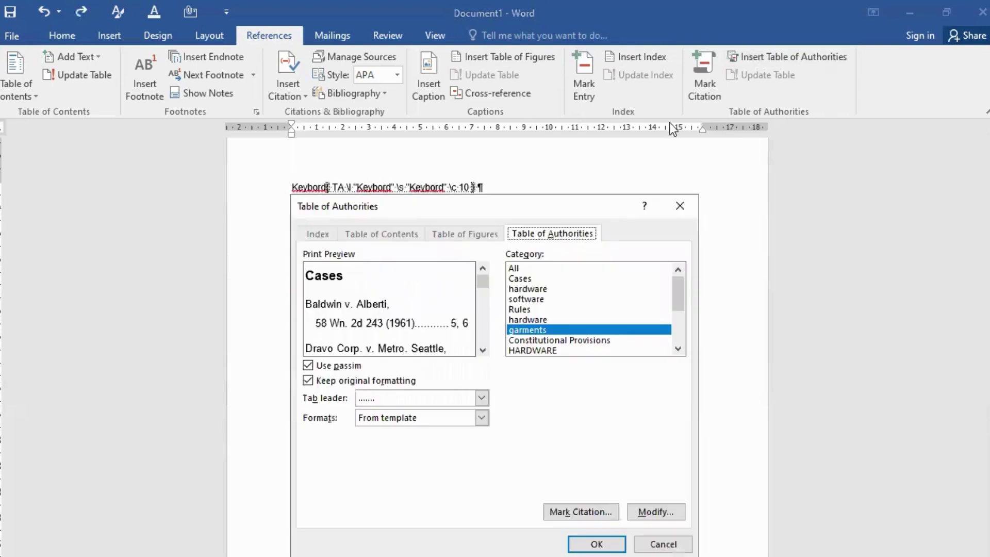
click(516, 268)
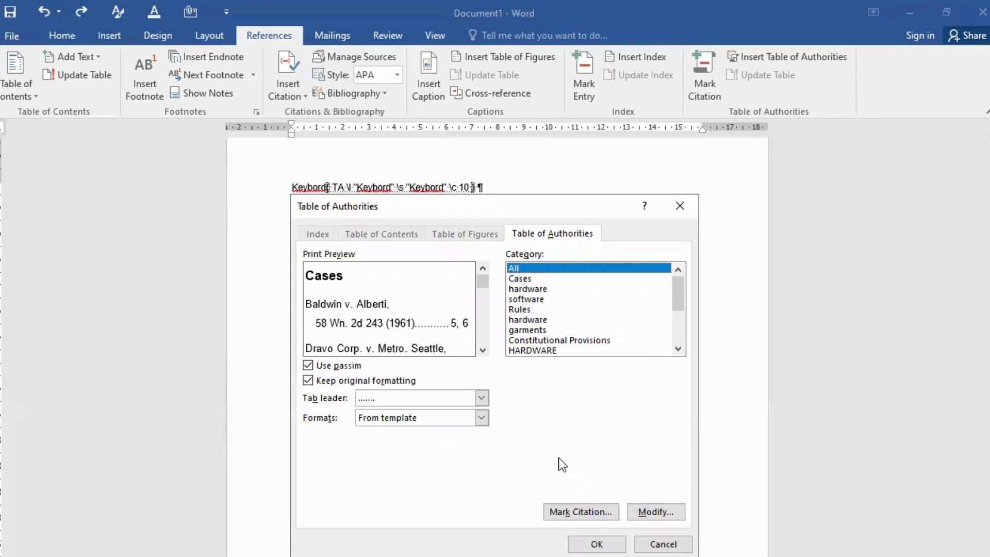
click(594, 543)
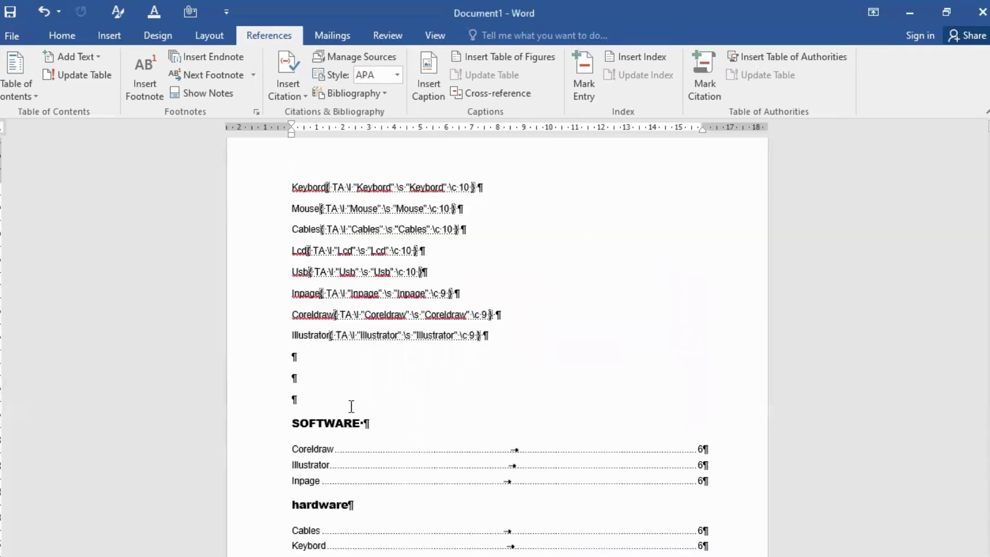
click(58, 33)
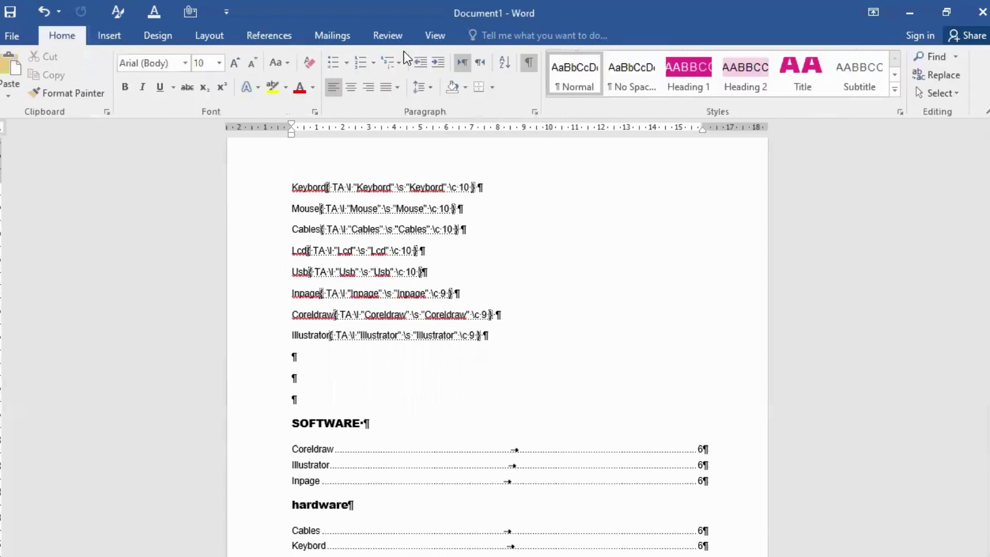
Step: Turn off Show/Hide ¶ and review the SOFTWARE and hardware entries, all on page 6
click(528, 61)
scroll(356, 299, up, 2)
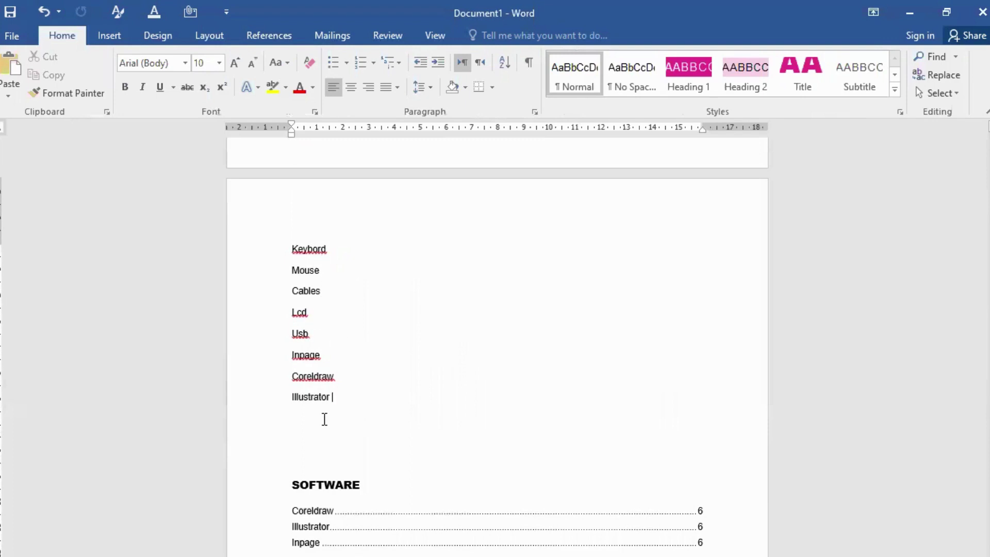
scroll(324, 417, down, 5)
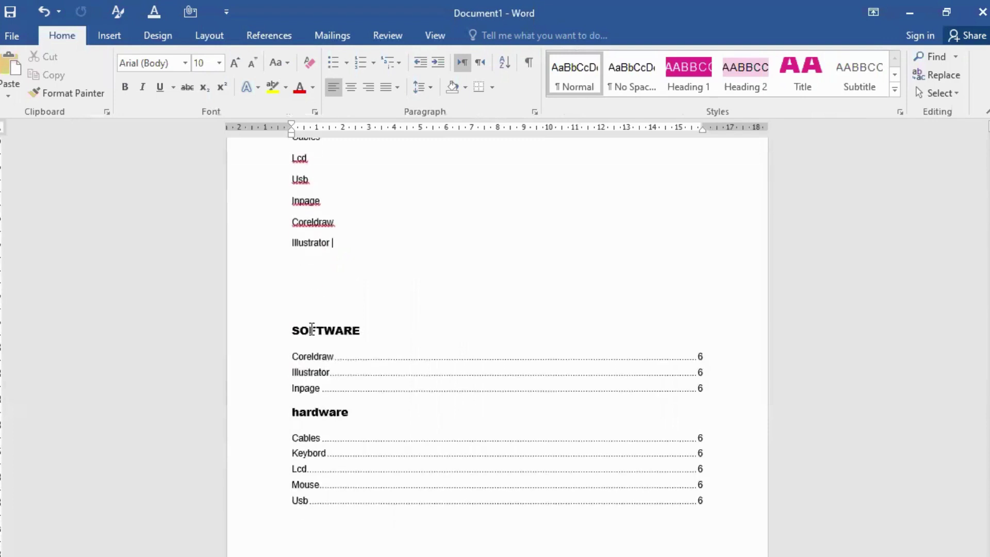
scroll(333, 239, up, 3)
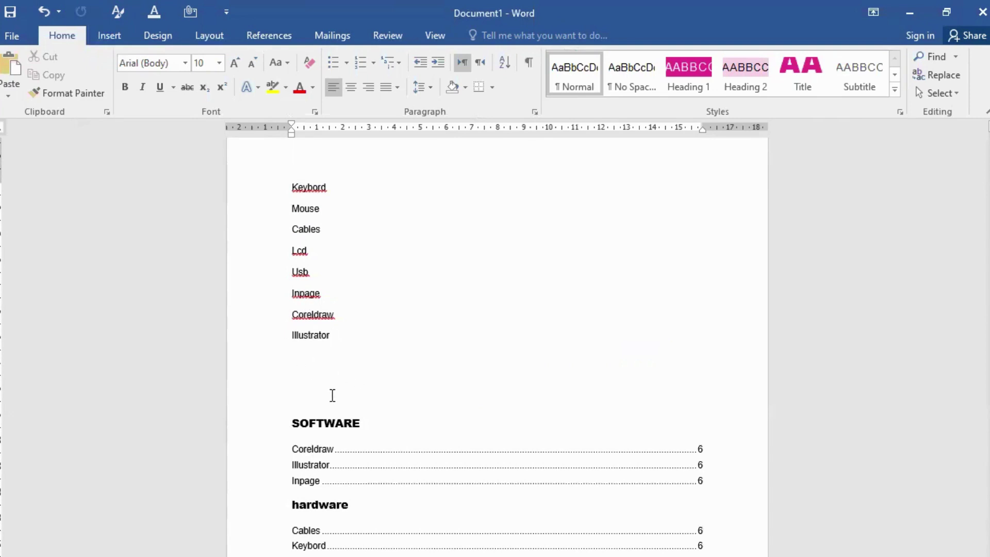
scroll(333, 395, down, 2)
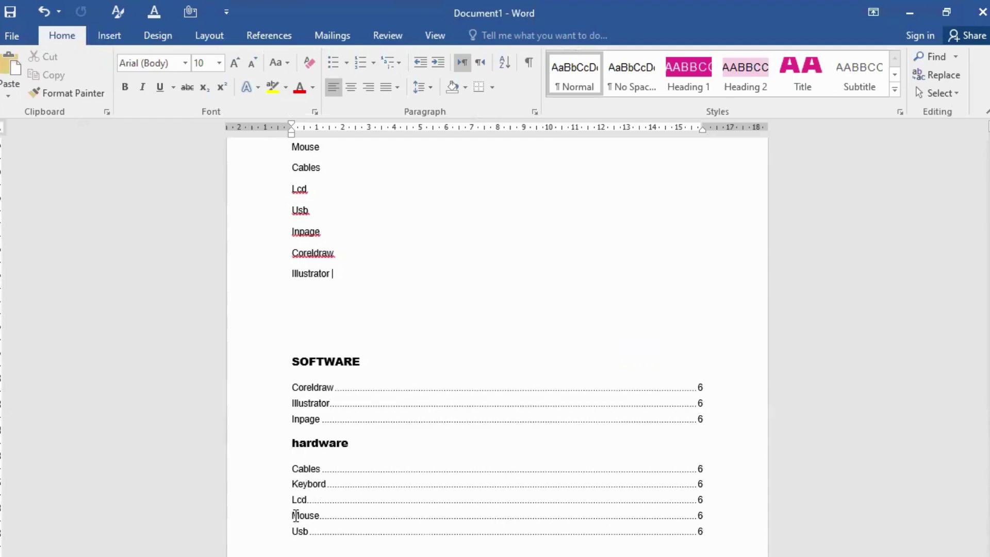
scroll(301, 298, up, 4)
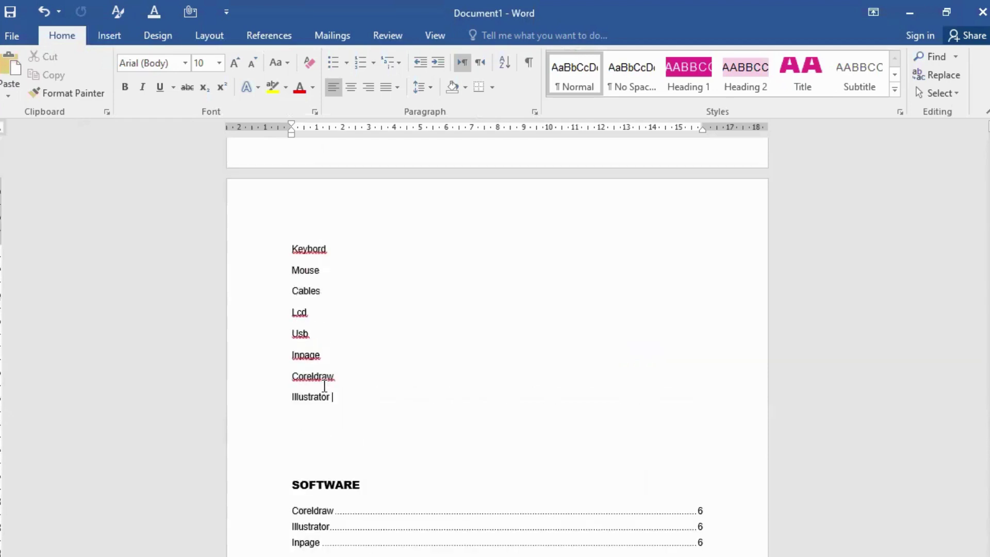
scroll(324, 385, down, 4)
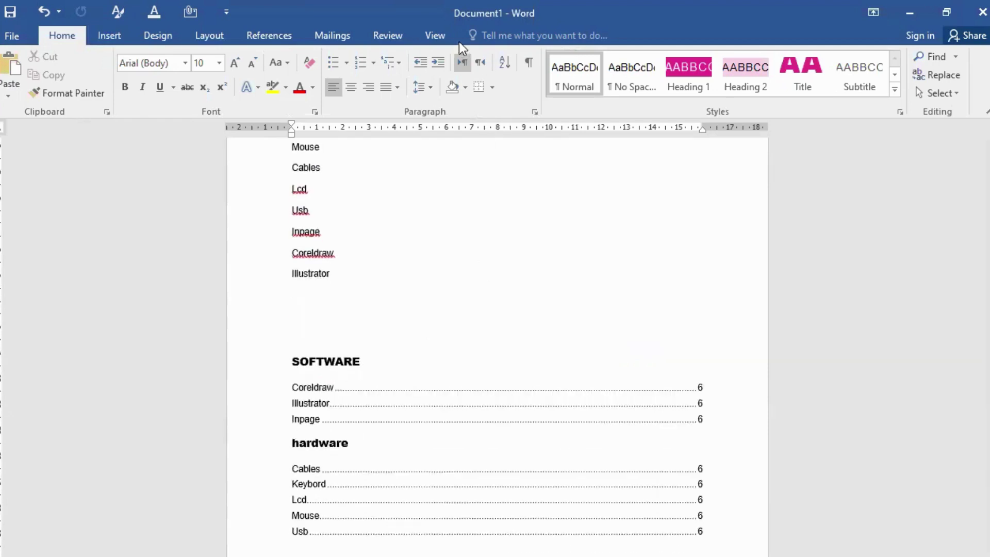
Step: Switch back to the References tab
click(256, 38)
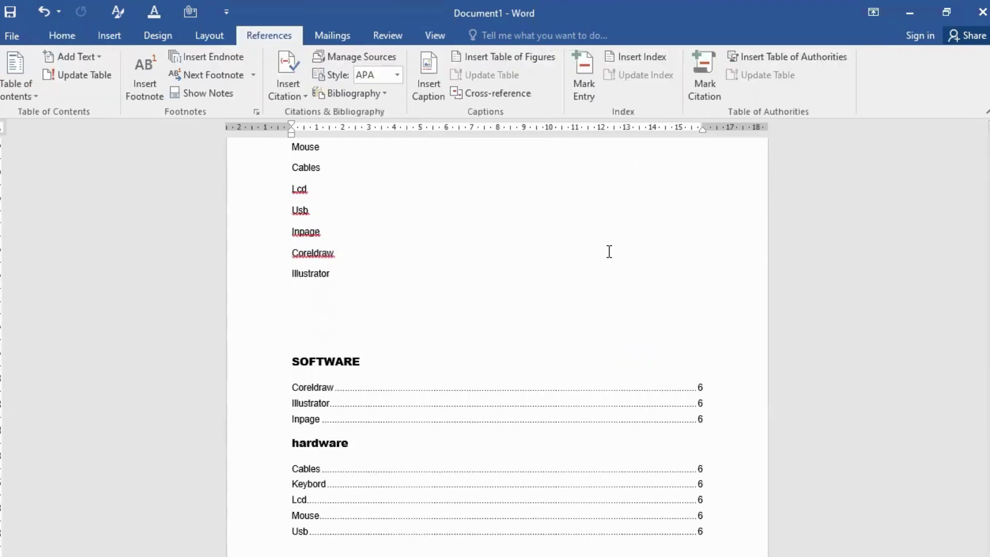